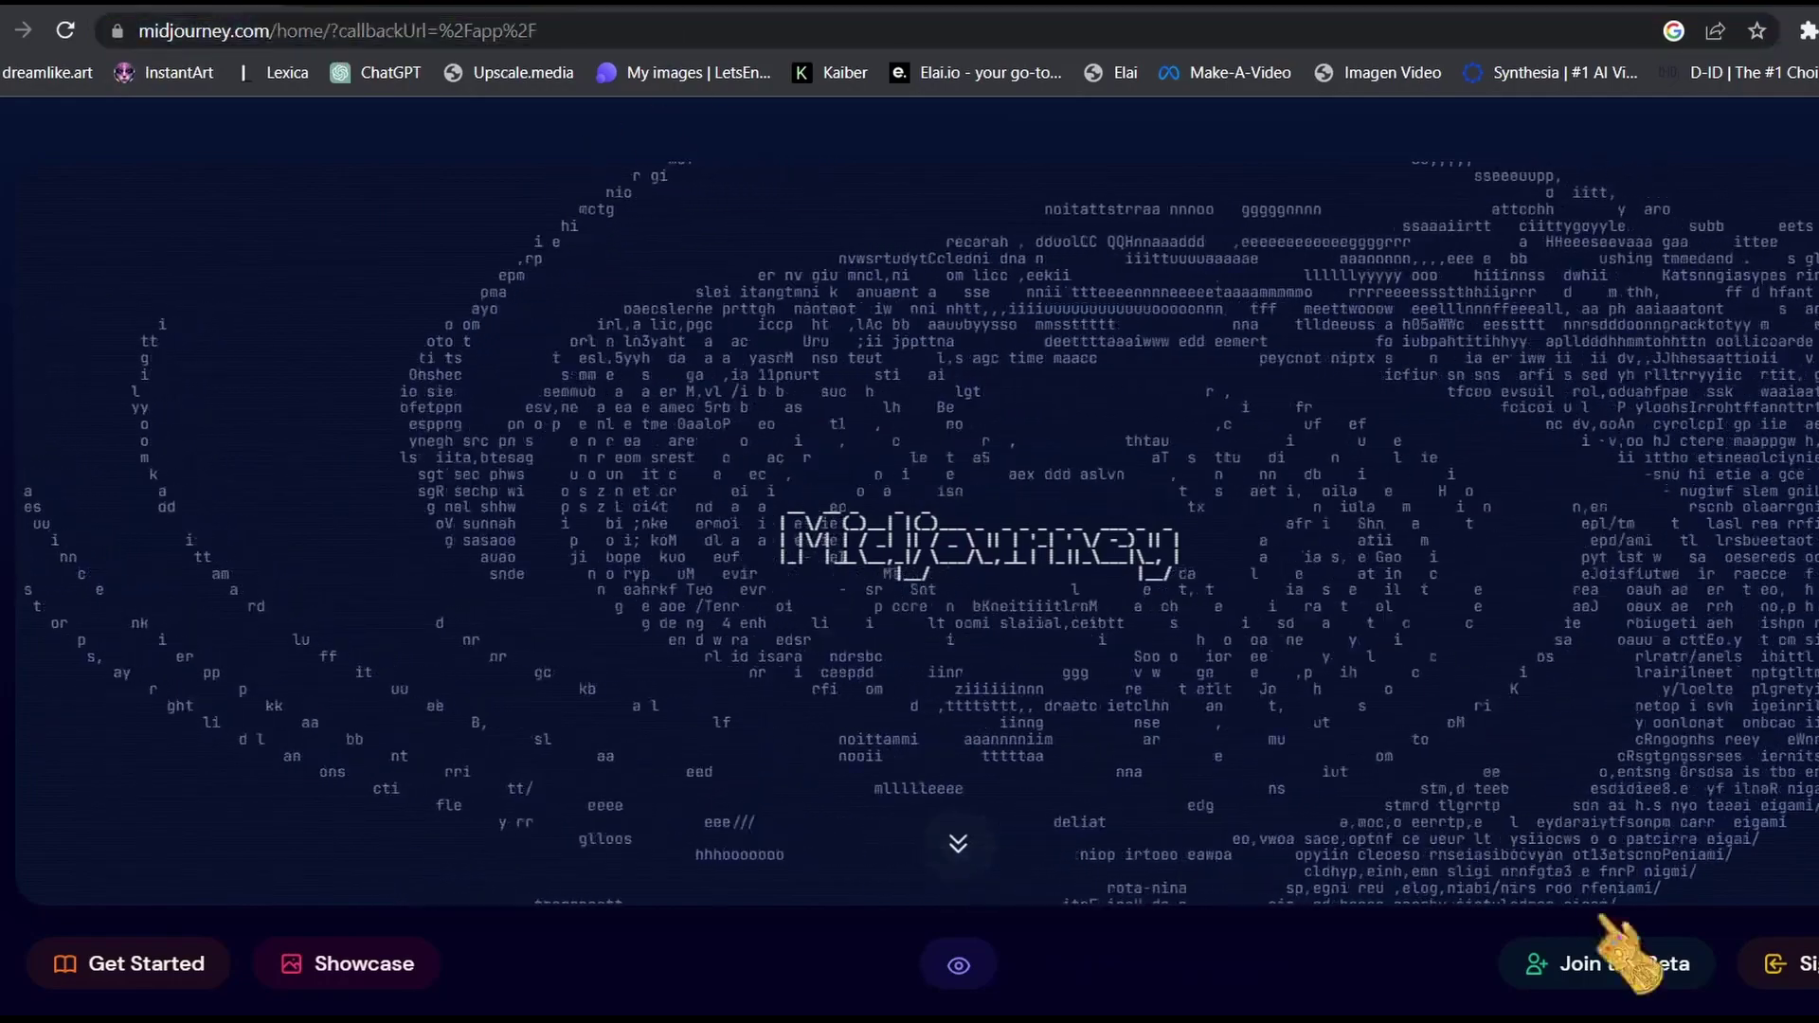
Step: Accept the Midjourney beta invite, then enlarge the earlier young-male green-hoodie portrait grid
{"action": "left_click", "coordinate": [1623, 967]}
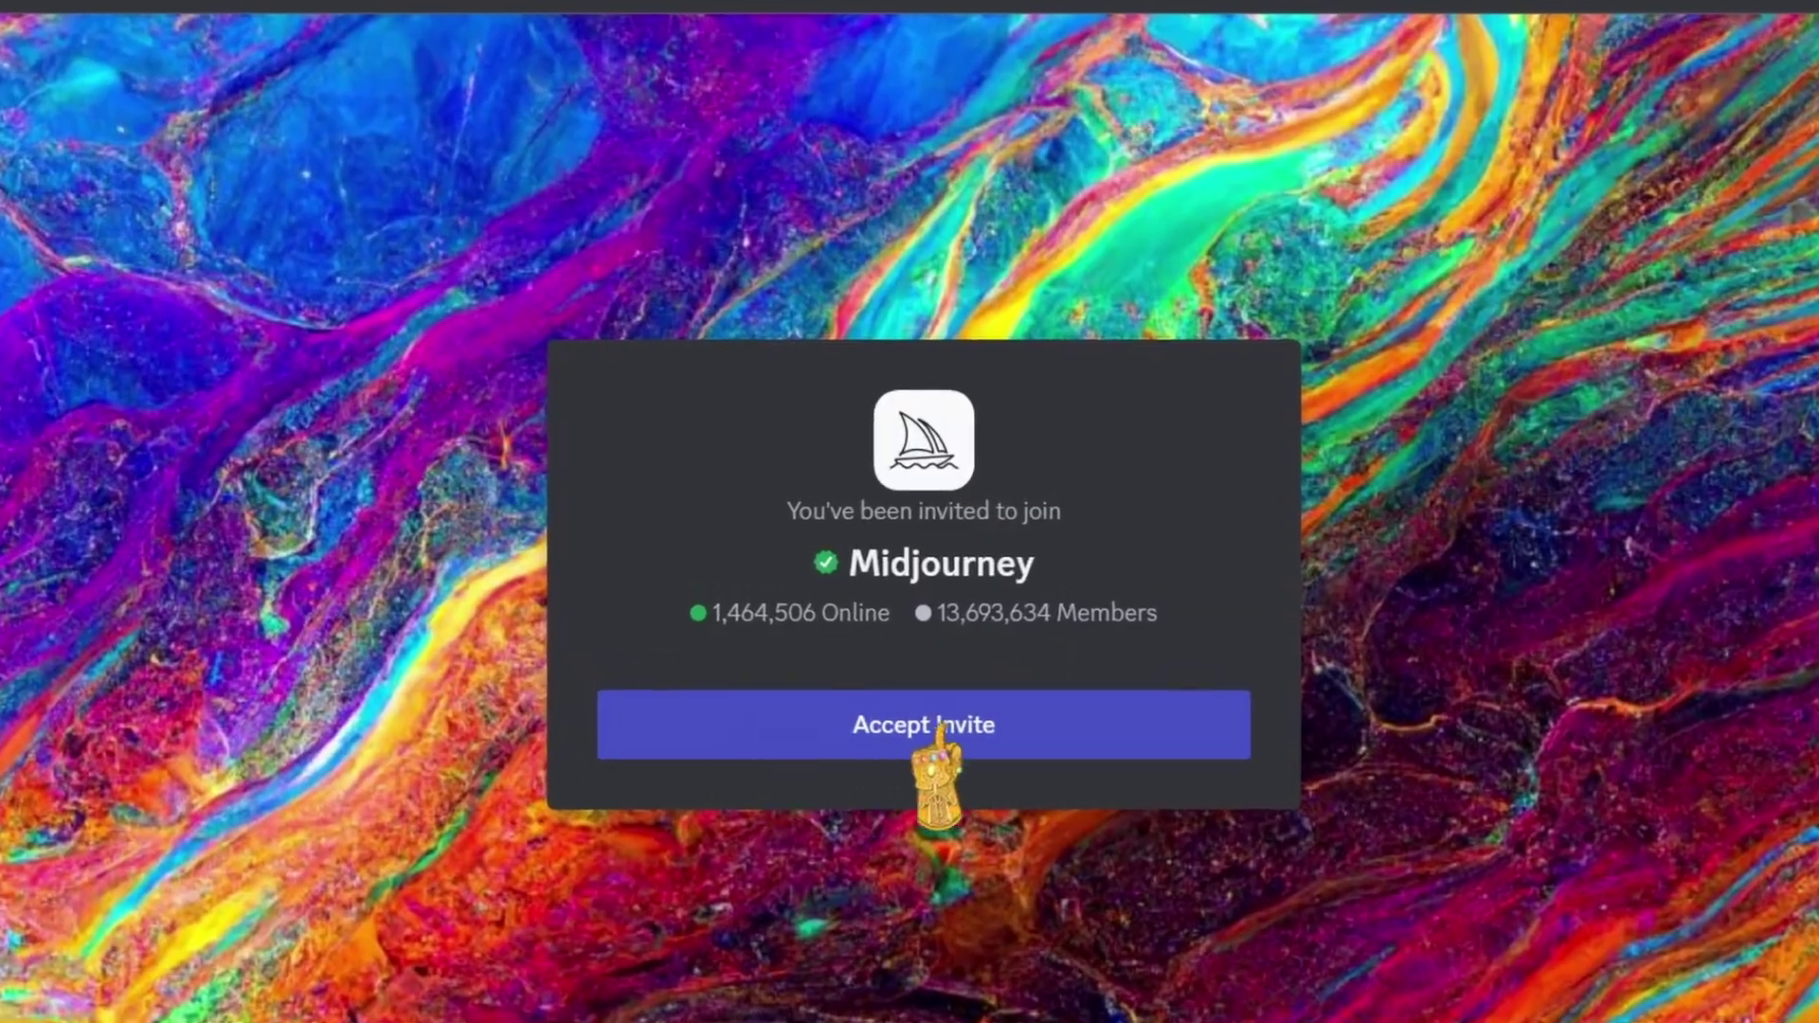
{"action": "left_click", "coordinate": [940, 726]}
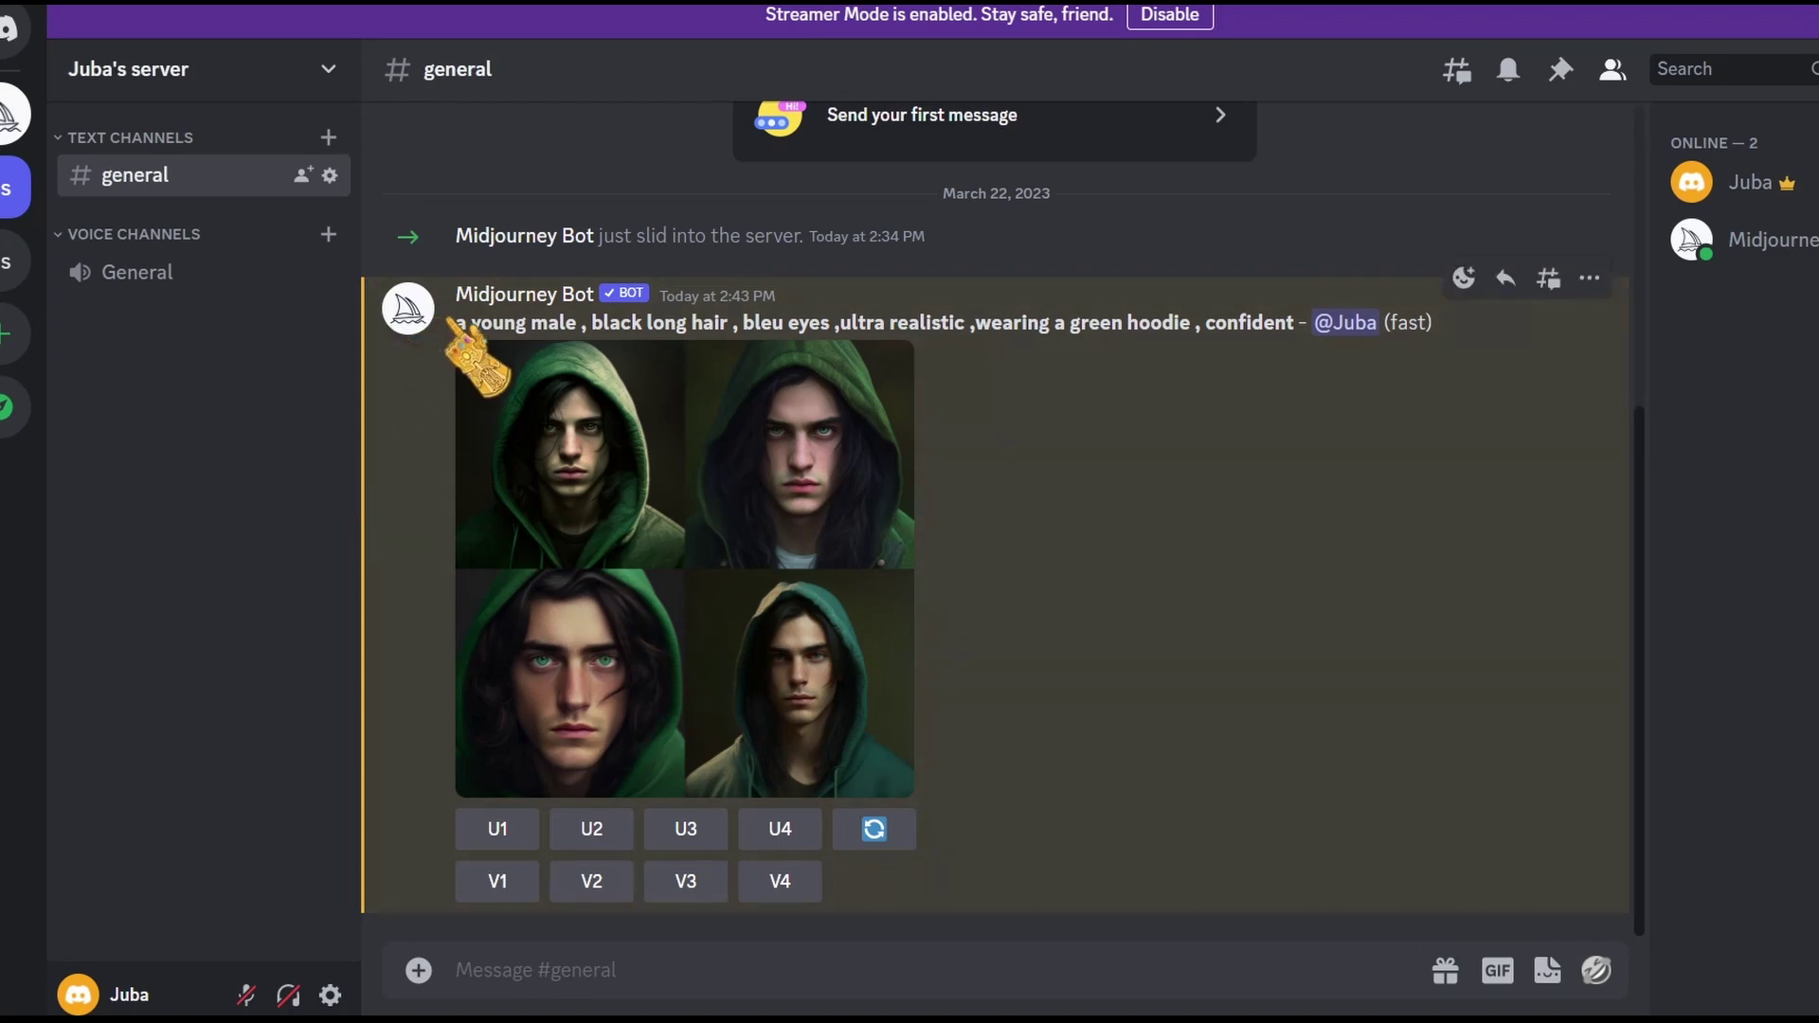
{"action": "left_click_drag", "start_coordinate": [564, 322], "coordinate": [719, 297]}
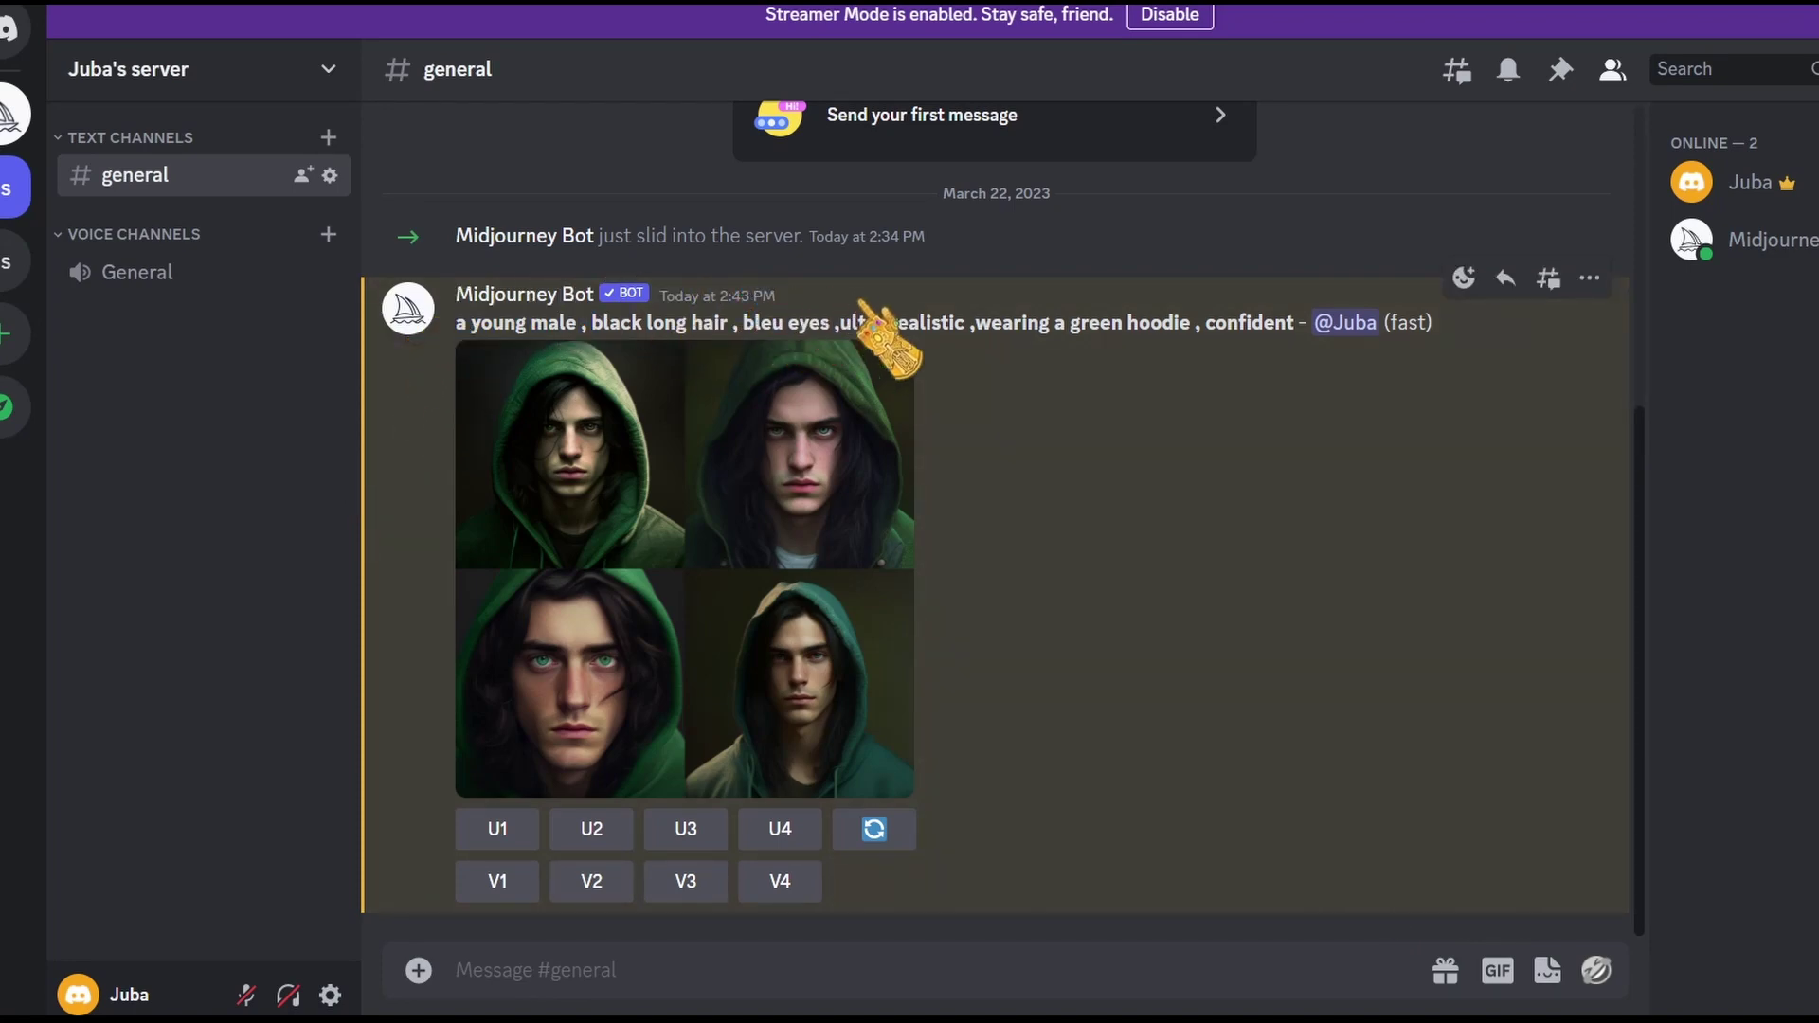
{"action": "left_click_drag", "start_coordinate": [983, 315], "coordinate": [1004, 322]}
{"action": "left_click_drag", "start_coordinate": [1168, 322], "coordinate": [1291, 312]}
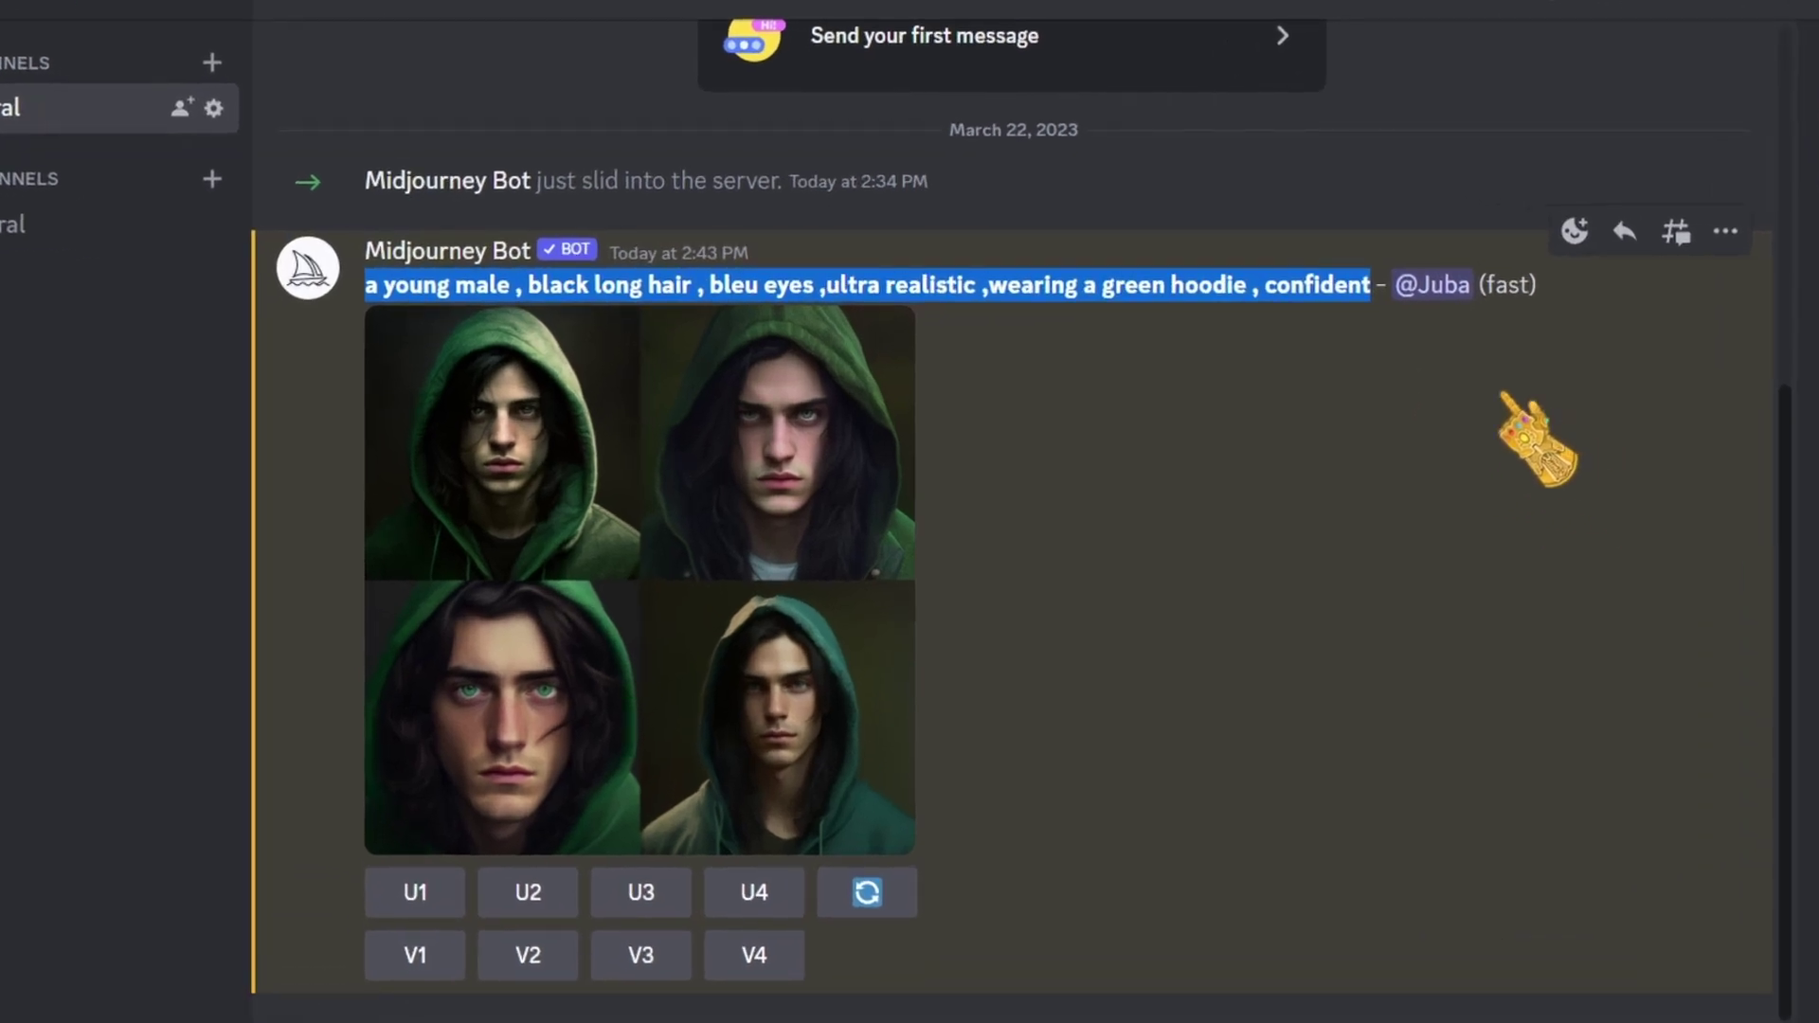
{"action": "left_click", "coordinate": [1503, 394]}
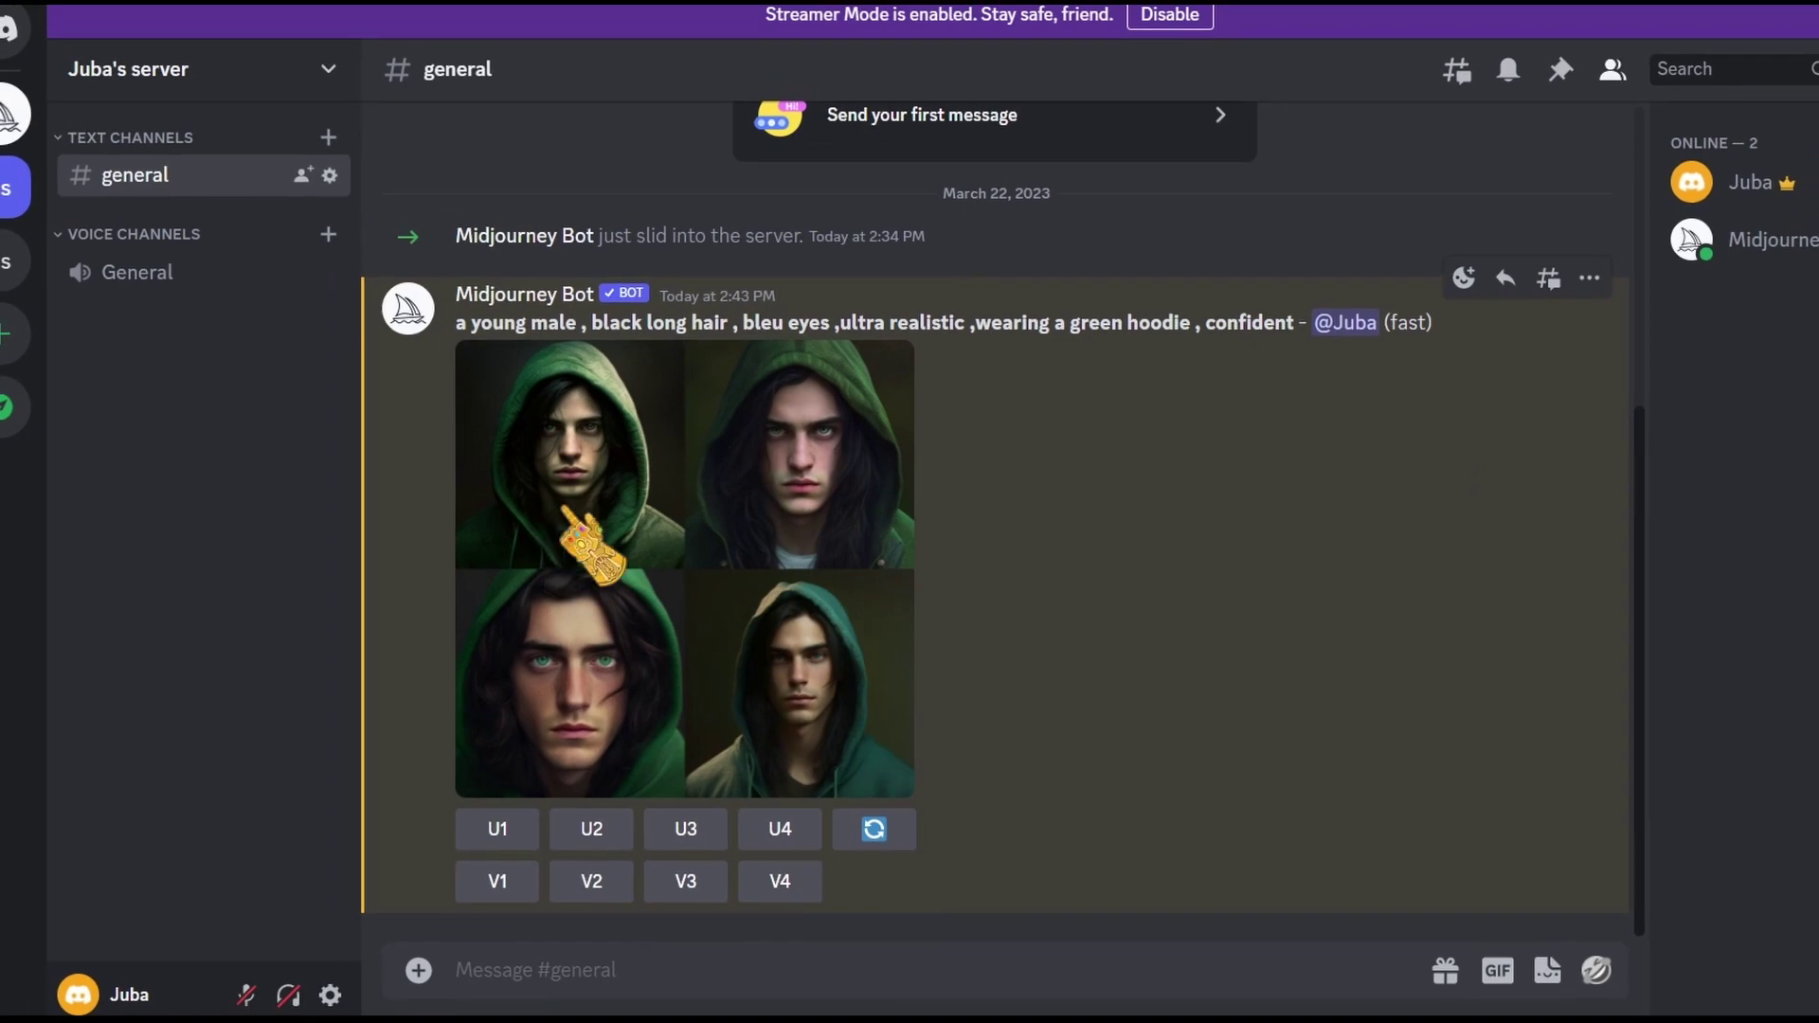
{"action": "left_click", "coordinate": [565, 509]}
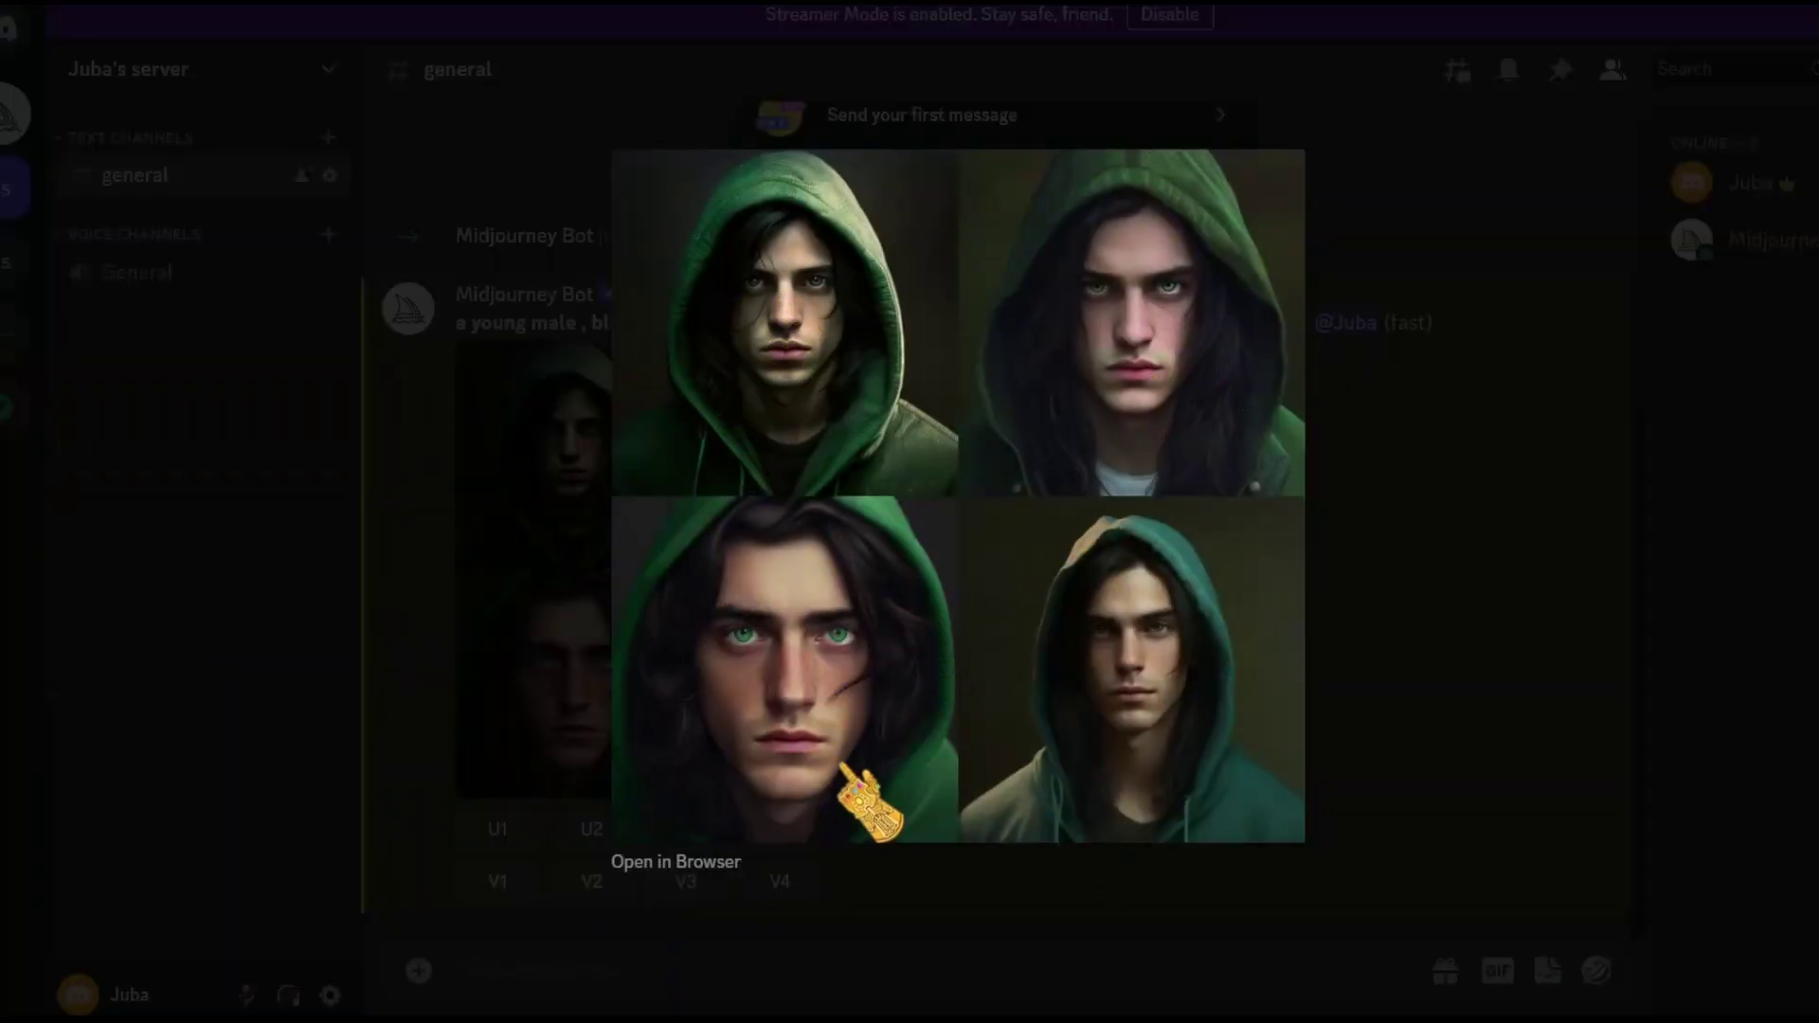
Step: Send an /imagine with the pasted portrait prompt, adding 'ultra realistic ,' before 'medium height'
{"action": "left_click", "coordinate": [670, 959]}
{"action": "type", "text": "/i"}
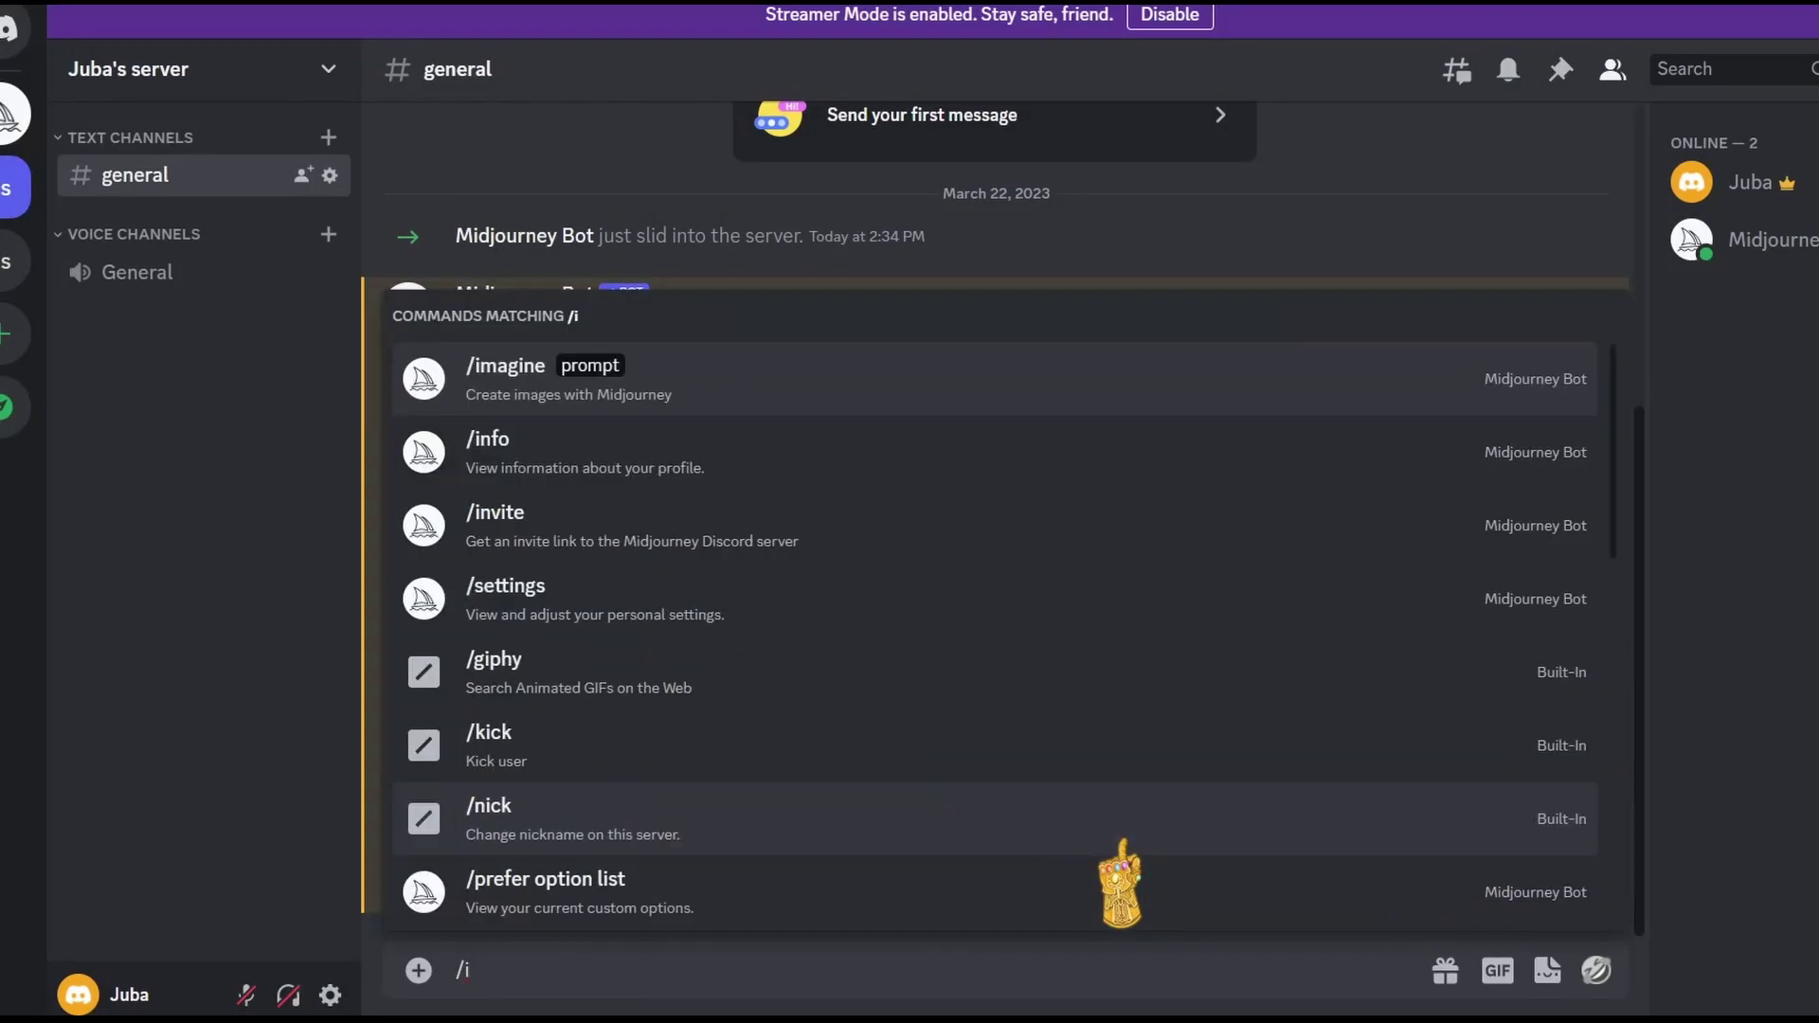
{"action": "key", "text": "Tab"}
{"action": "type", "text": "white male, realistic, medium length brown wavy hair, blue eyes, freckles, medium height, muscular build"}
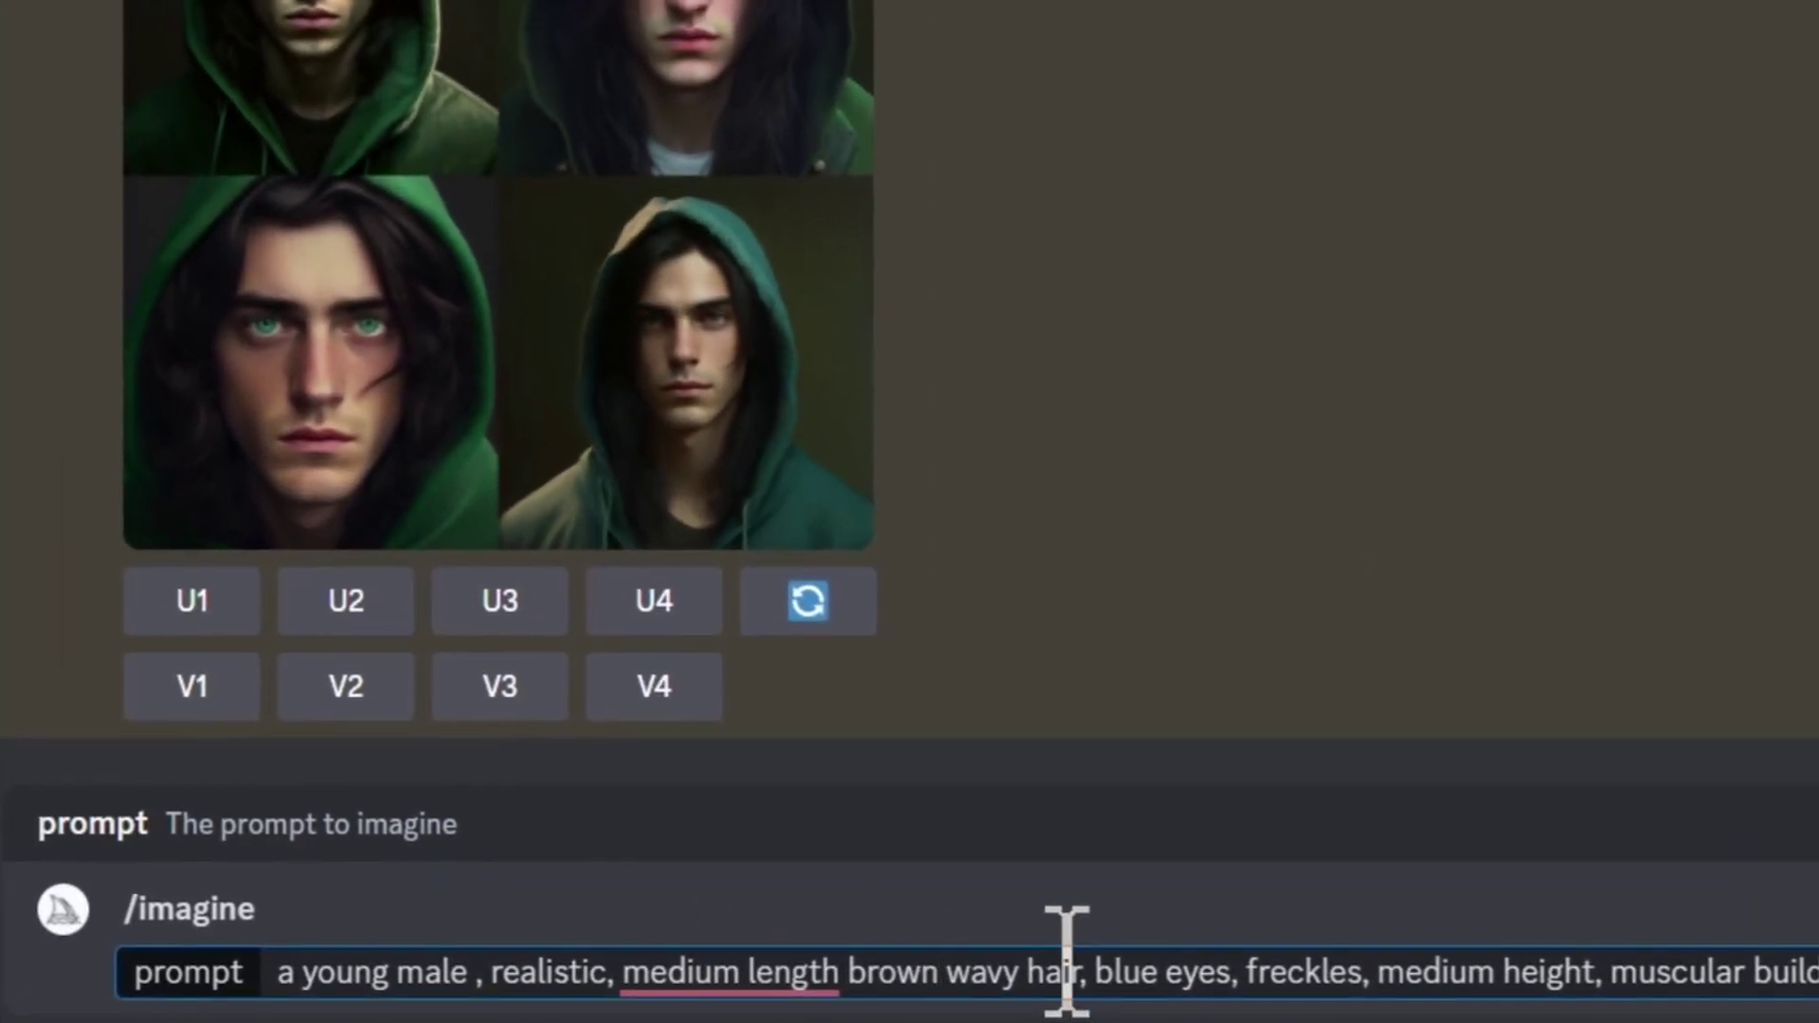
{"action": "left_click", "coordinate": [1373, 974]}
{"action": "type", "text": "ultra realistic "}
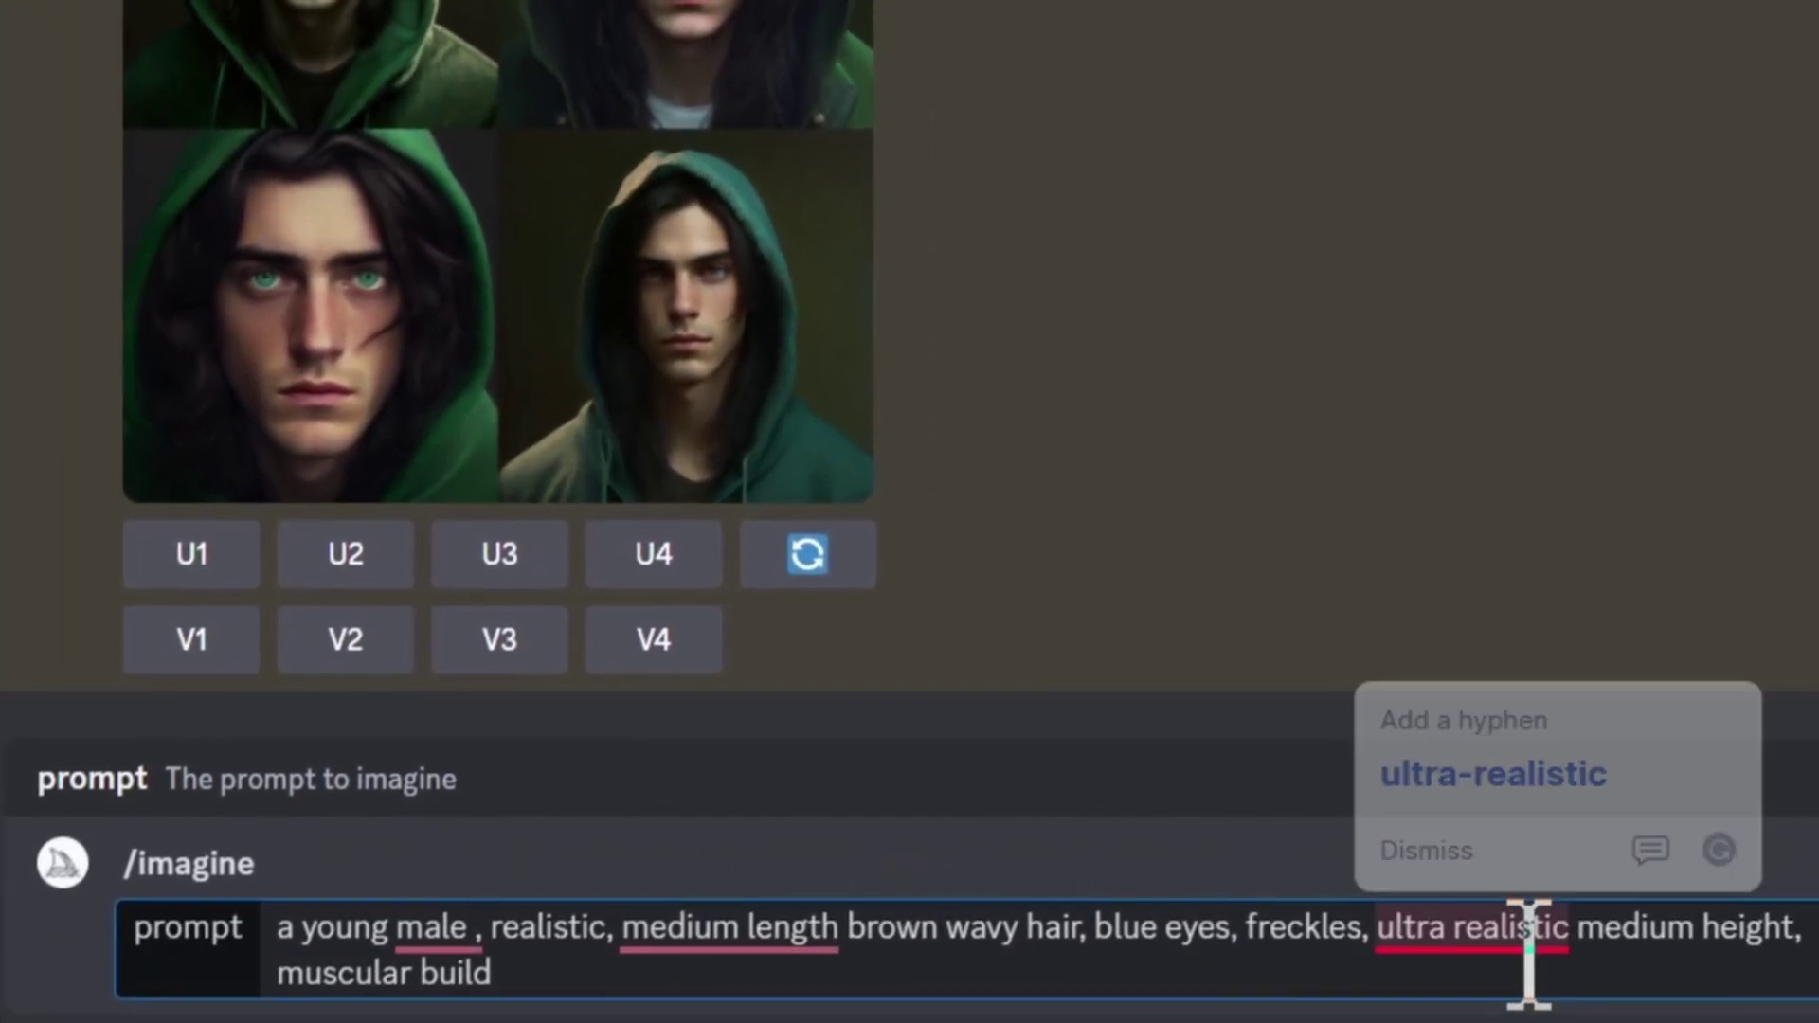
{"action": "type", "text": ","}
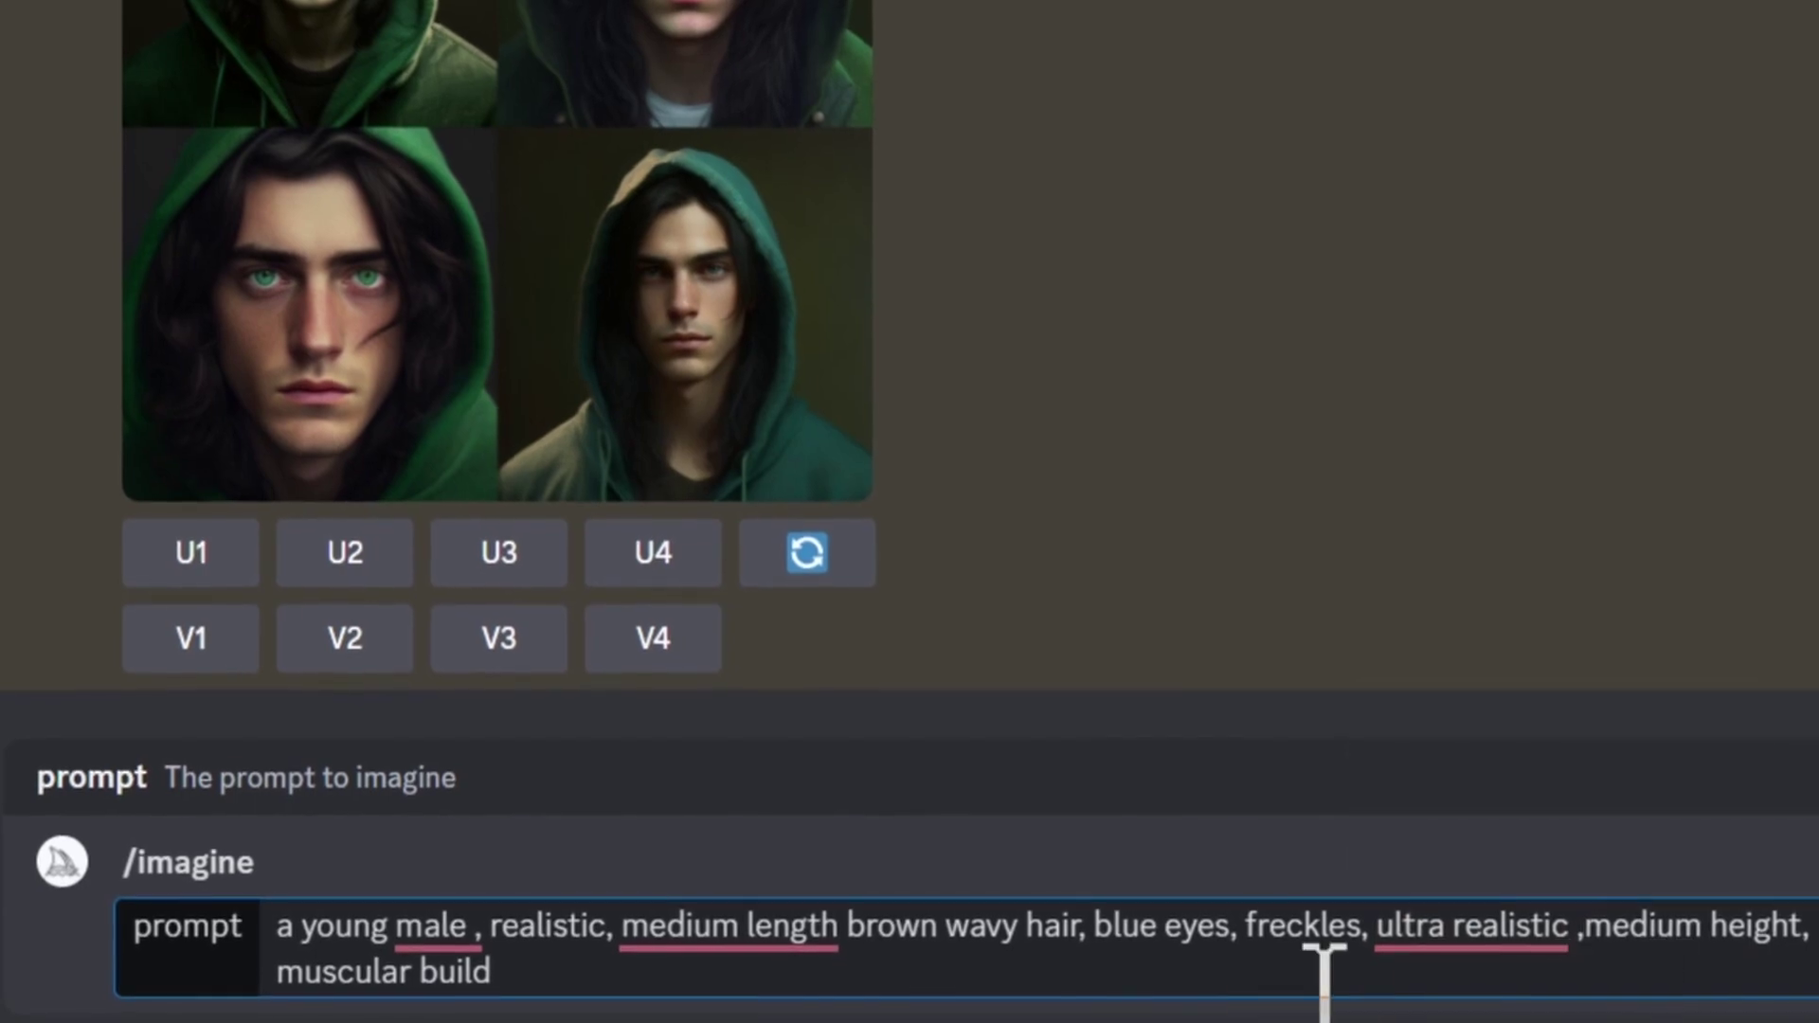
{"action": "left_click", "coordinate": [597, 974]}
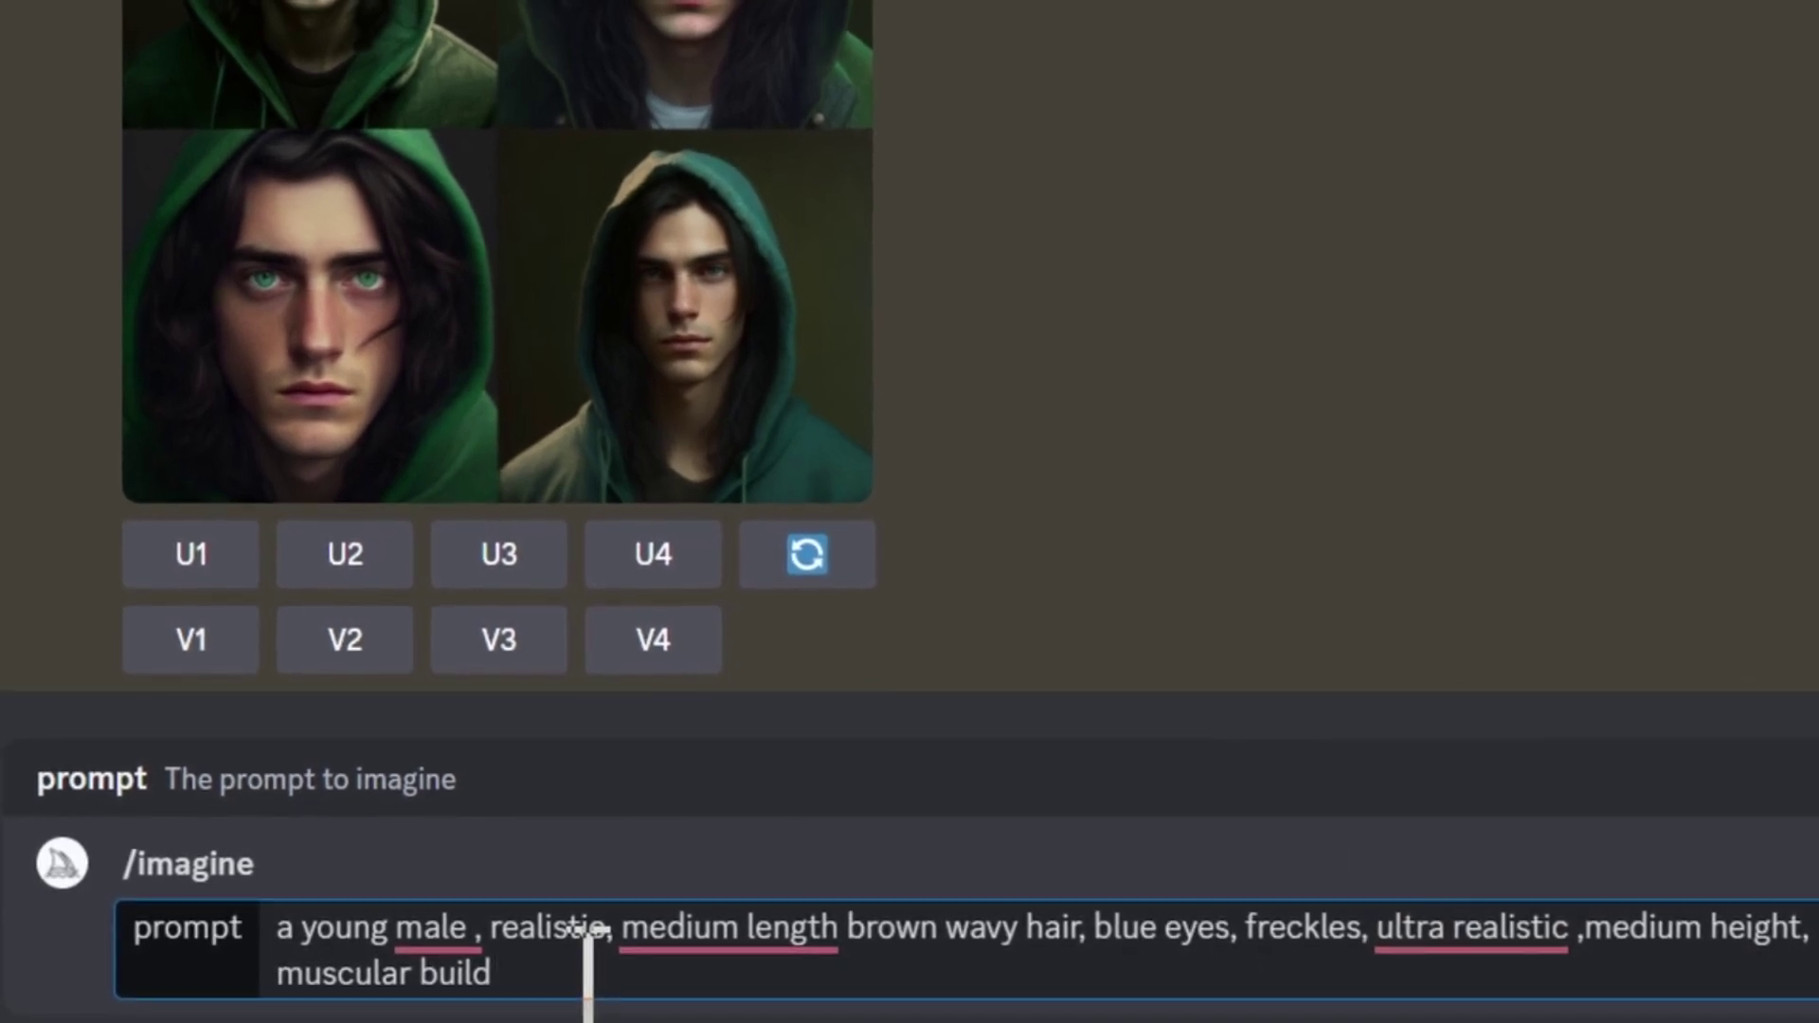
{"action": "key", "text": "Return"}
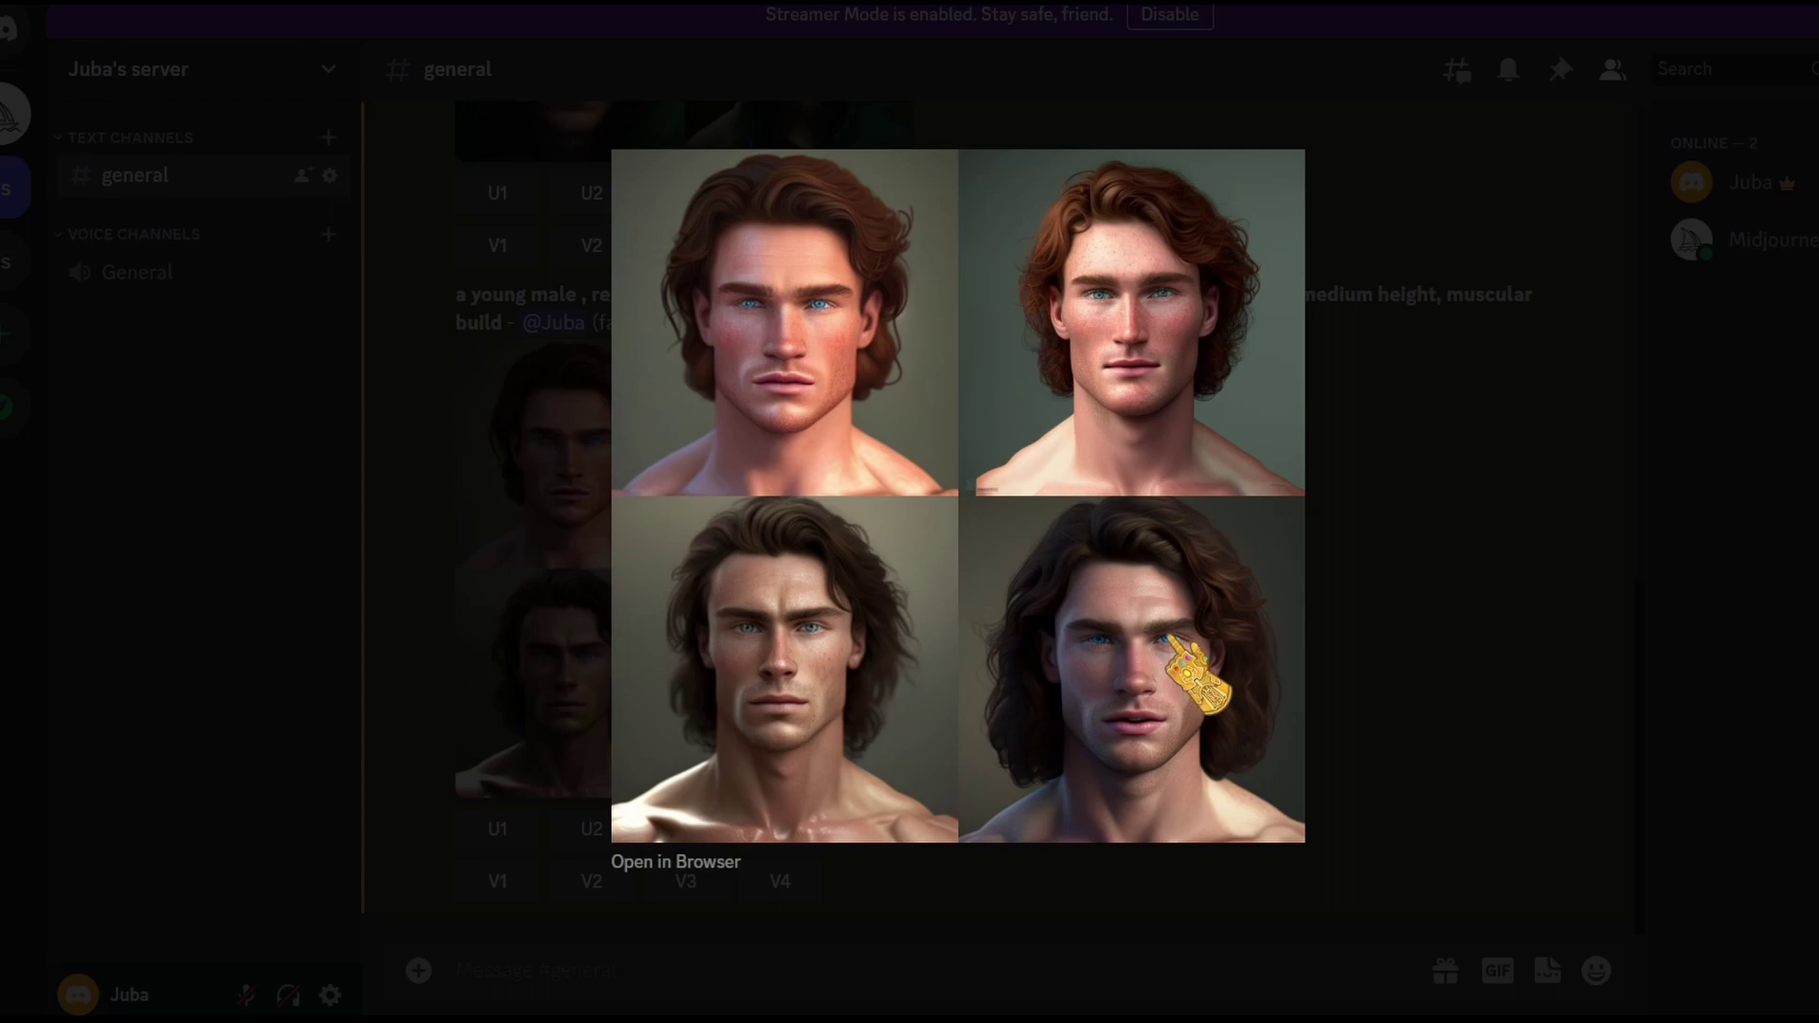
Step: Request variations of the fourth brown-haired portrait with V4
{"action": "left_click", "coordinate": [767, 867]}
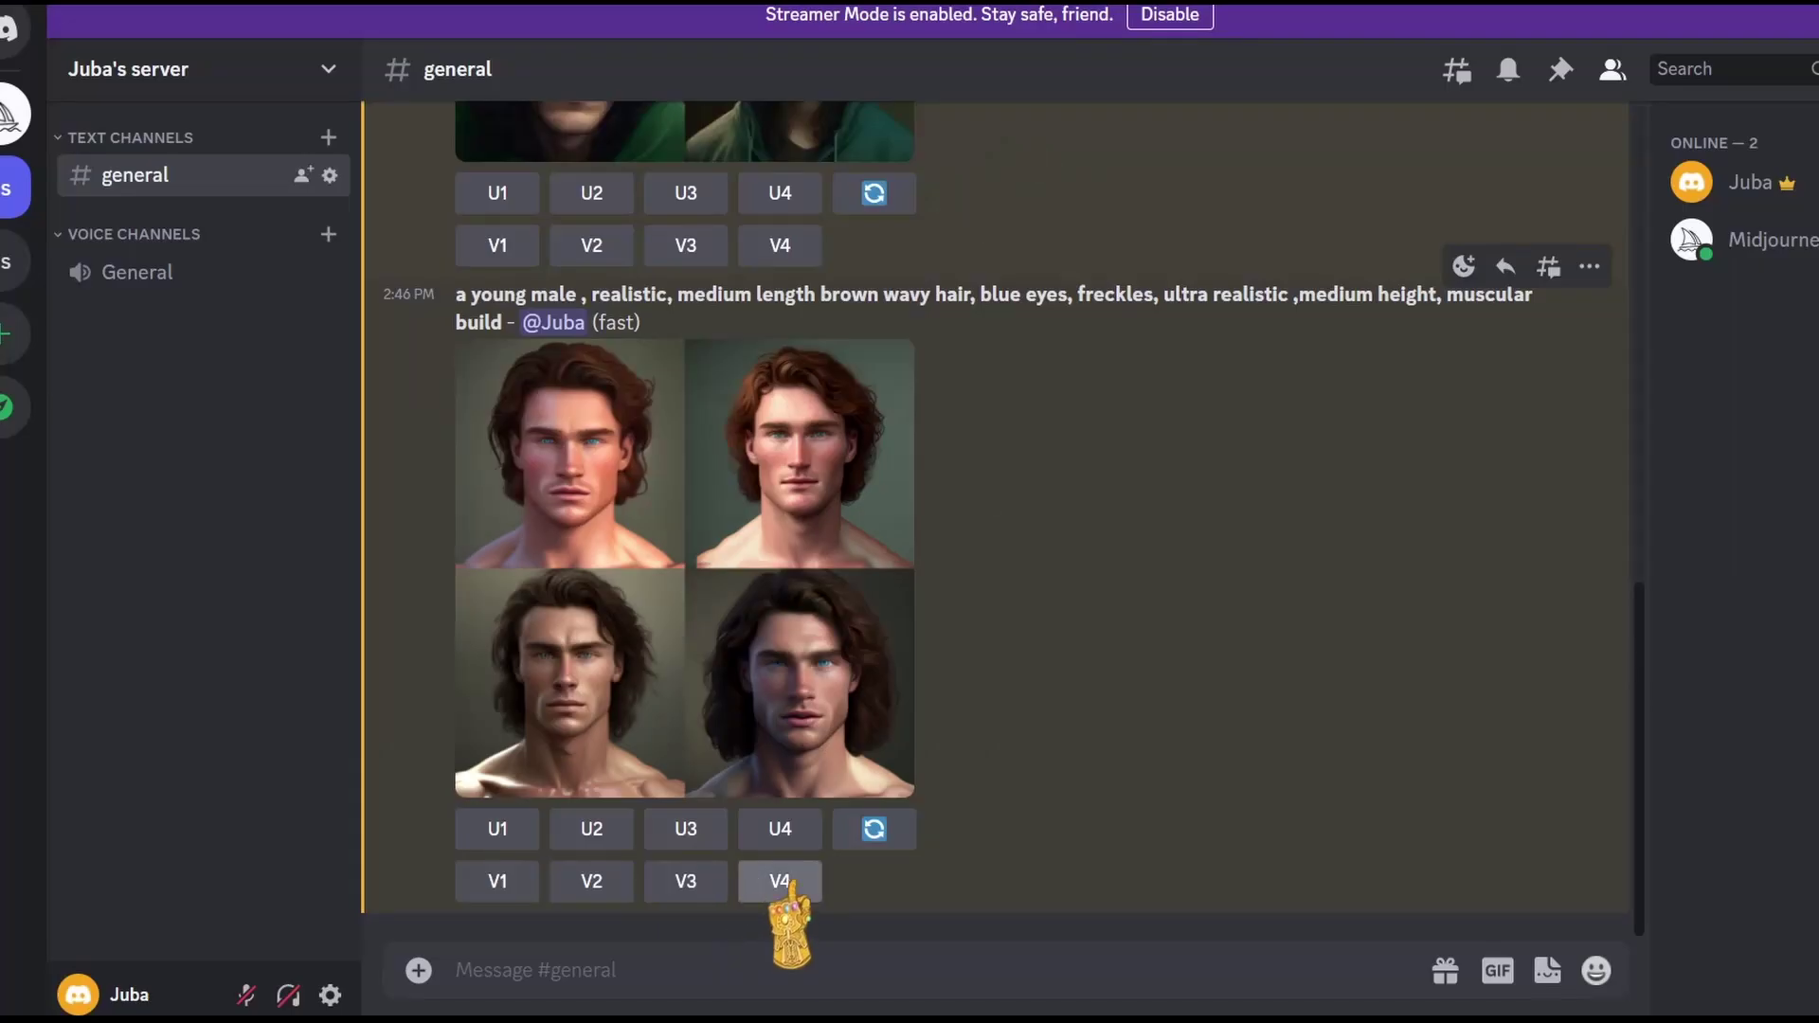
{"action": "left_click", "coordinate": [779, 879]}
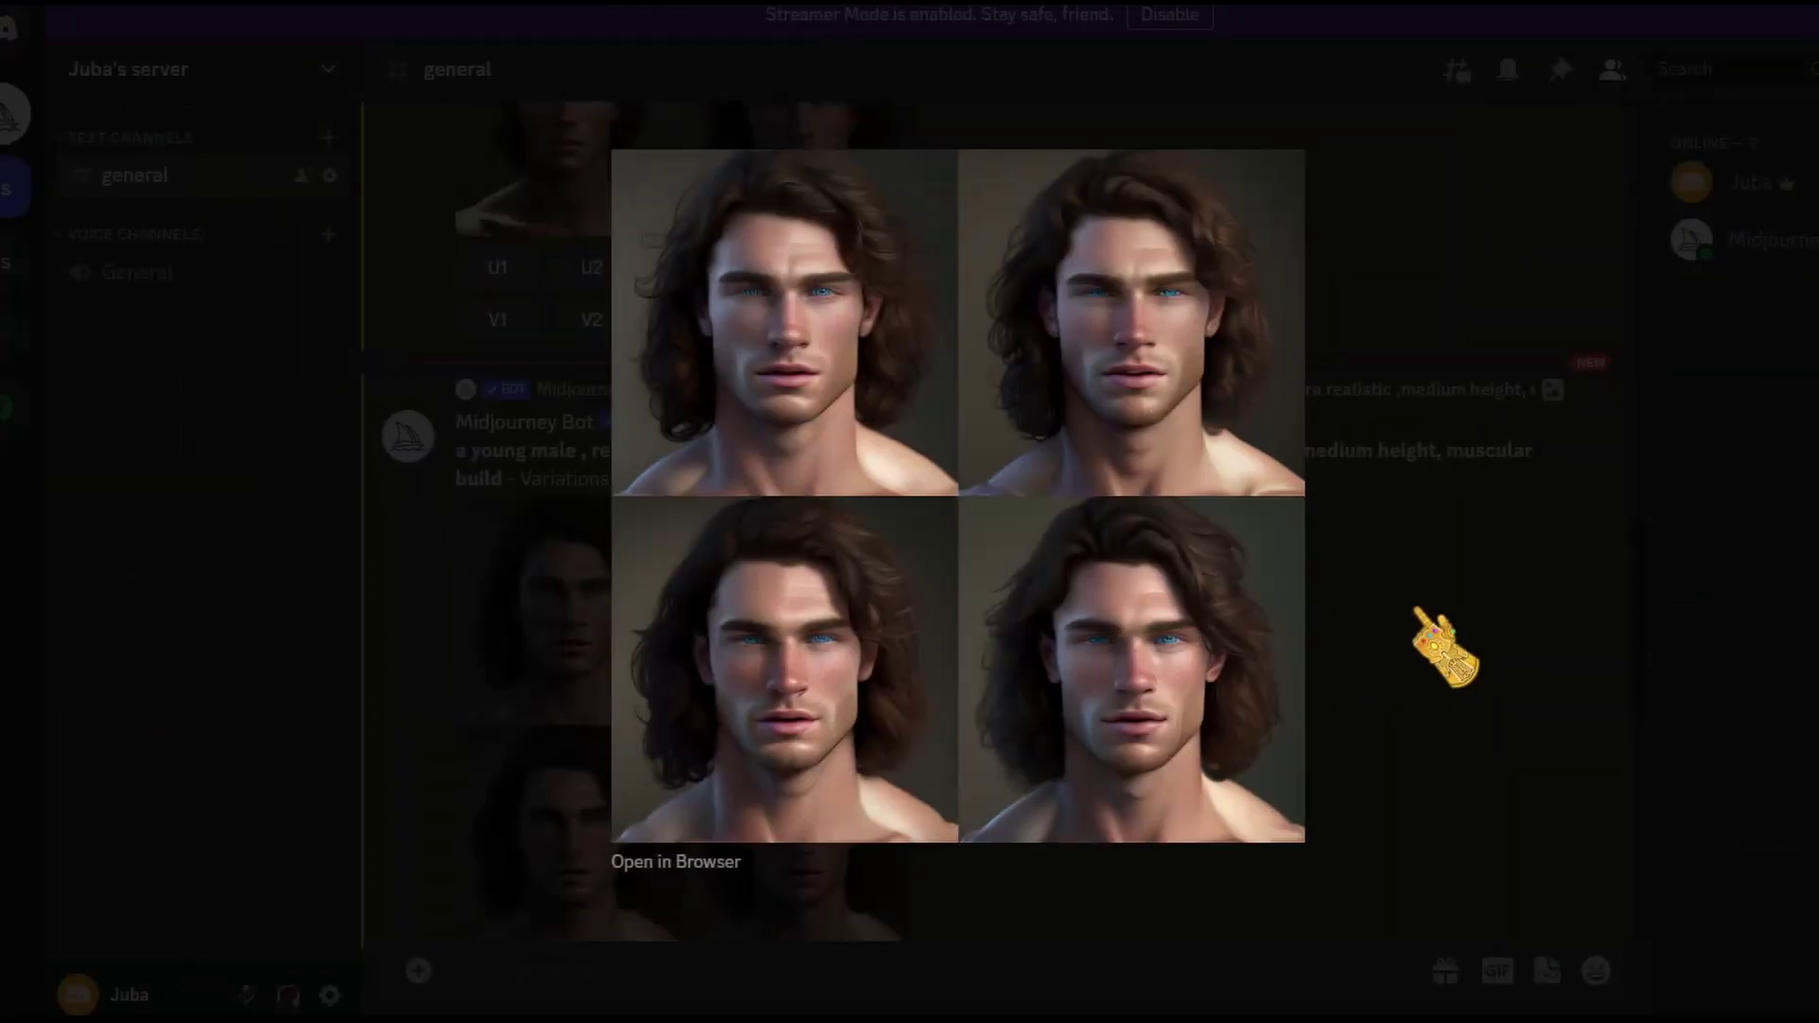
{"action": "left_click", "coordinate": [1492, 633]}
{"action": "scroll", "coordinate": [771, 560], "scroll_direction": "down", "scroll_amount": 5}
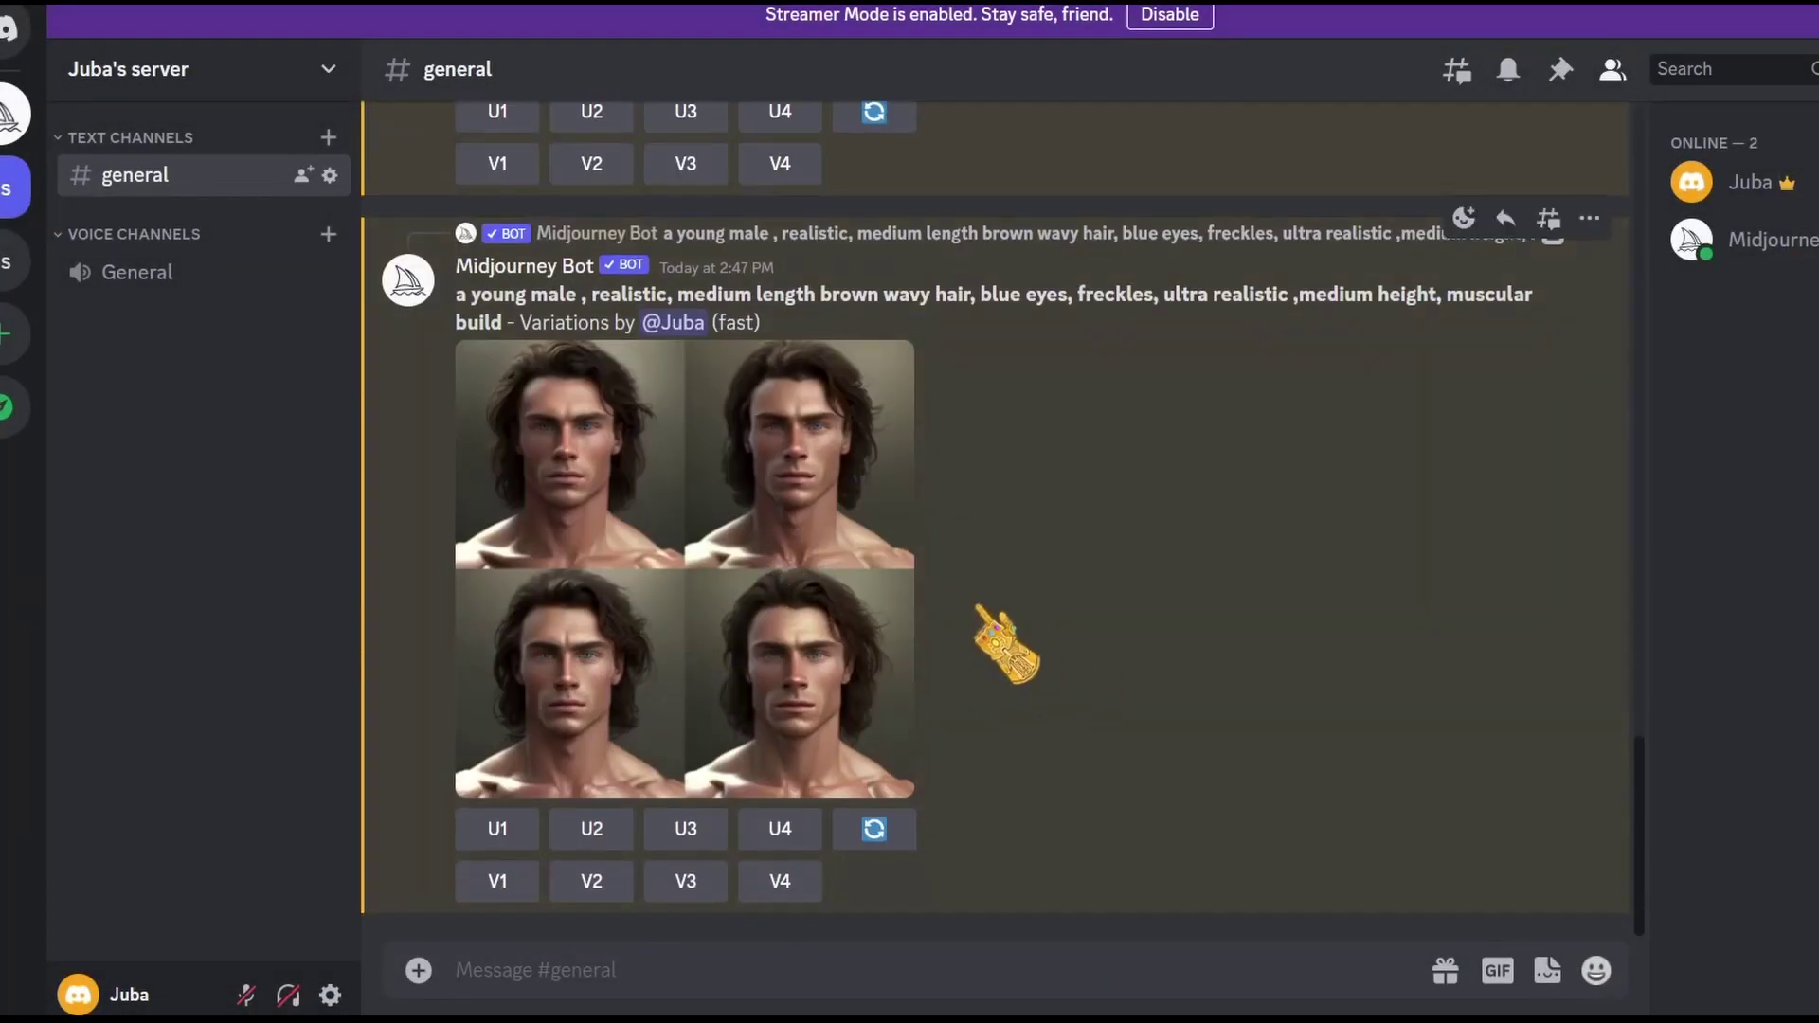
{"action": "scroll", "coordinate": [795, 609], "scroll_direction": "up", "scroll_amount": 3}
Step: Compare the enlarged variation grids and upscale the third variation with U3
{"action": "left_click", "coordinate": [725, 712]}
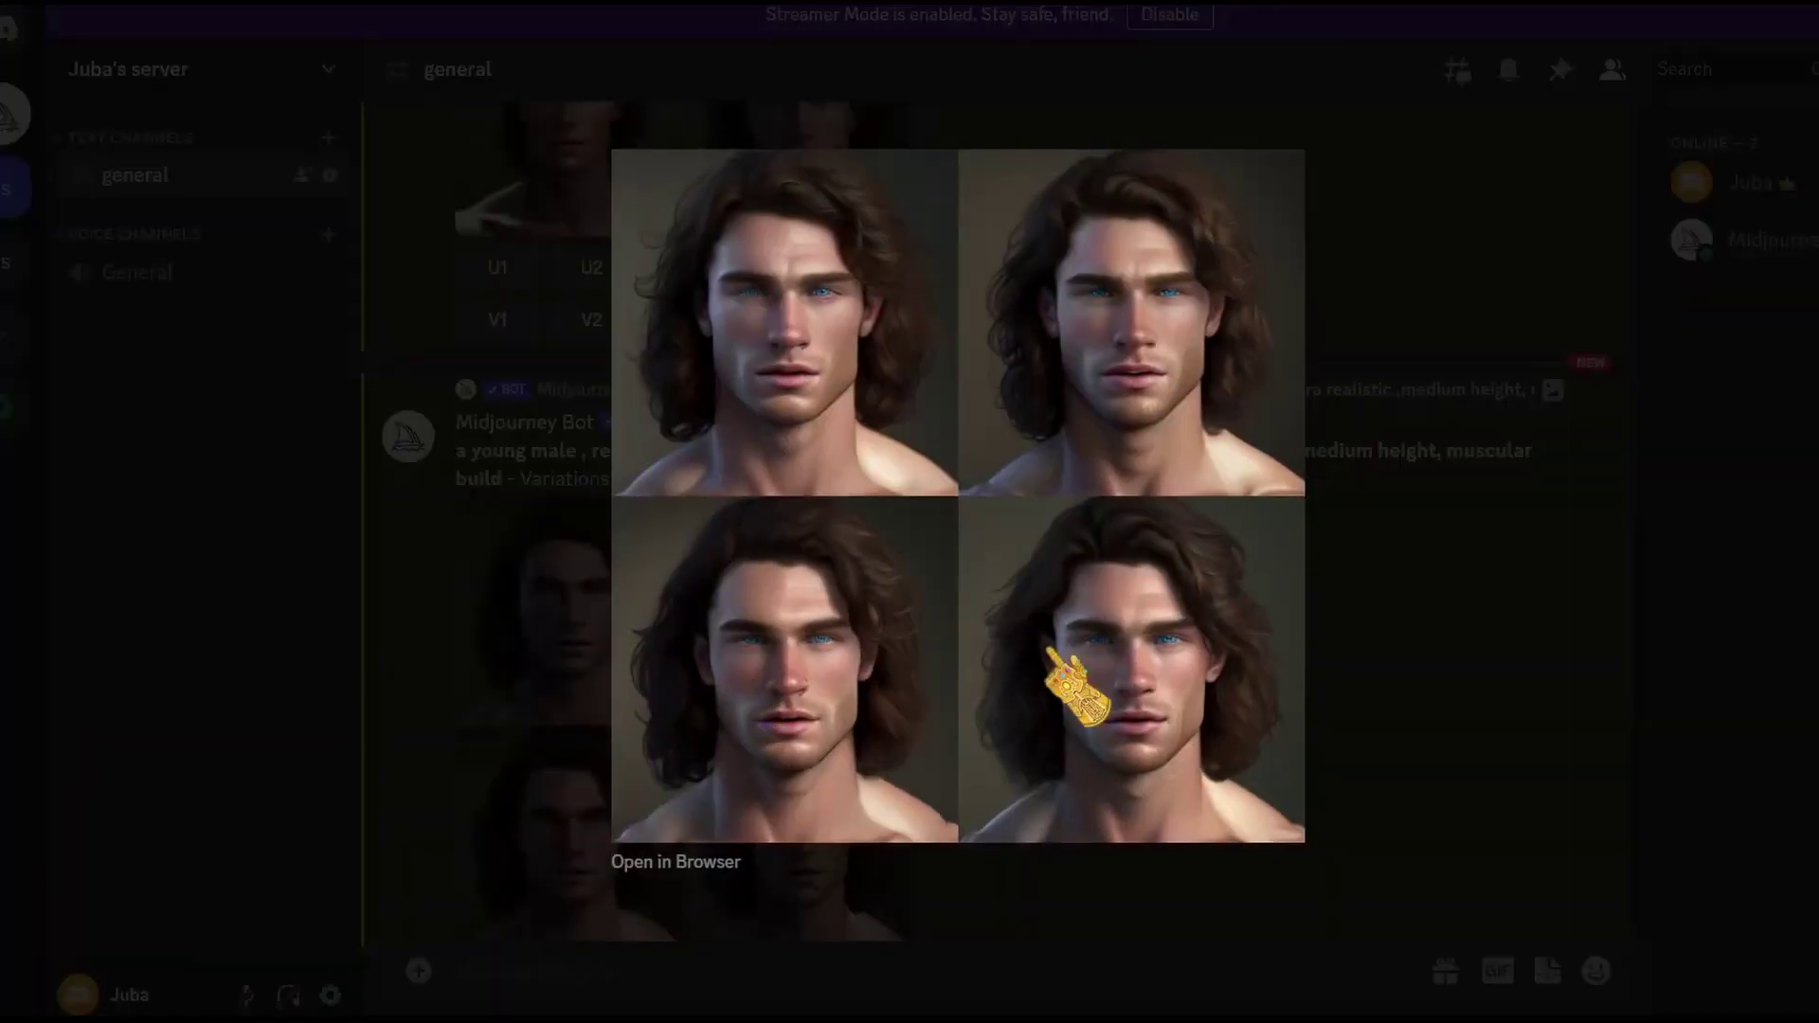
{"action": "left_click", "coordinate": [1467, 637]}
{"action": "scroll", "coordinate": [1042, 682], "scroll_direction": "down", "scroll_amount": 2}
{"action": "left_click", "coordinate": [731, 741]}
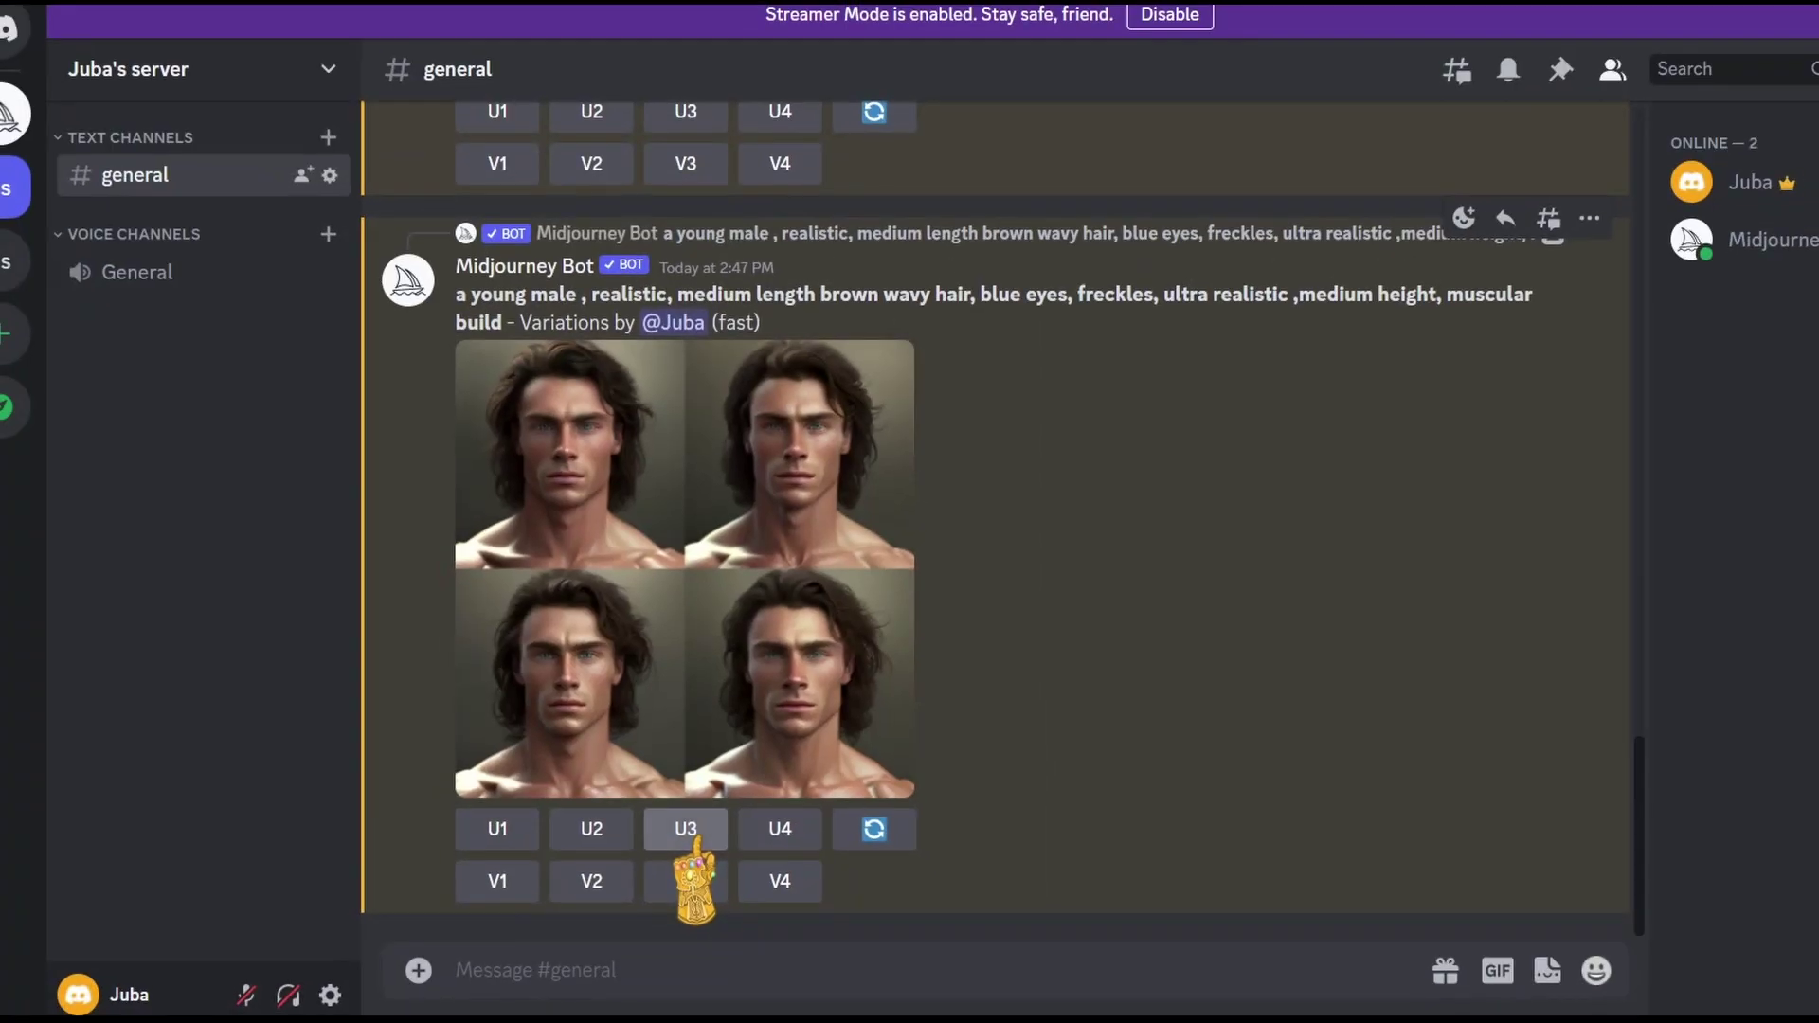
{"action": "left_click", "coordinate": [692, 834]}
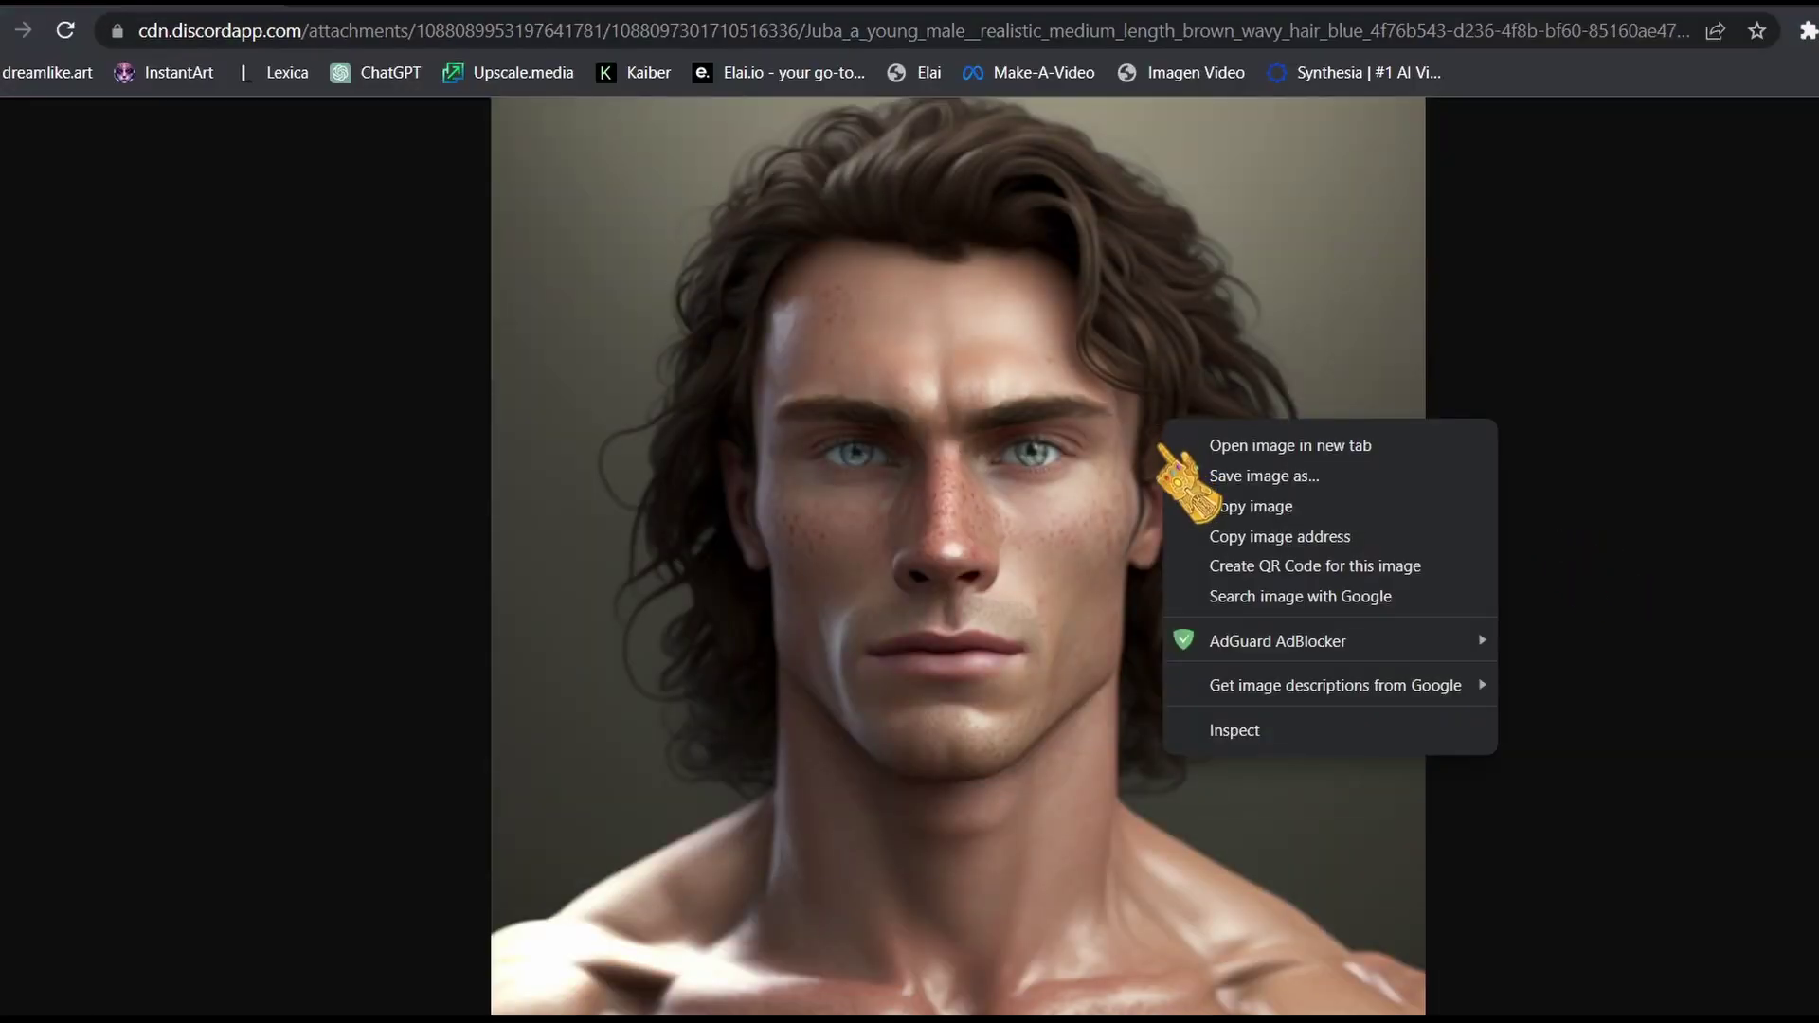
Step: Save a copy of the upscaled portrait and drag it into the Let's Enhance tab
{"action": "left_click", "coordinate": [1264, 506]}
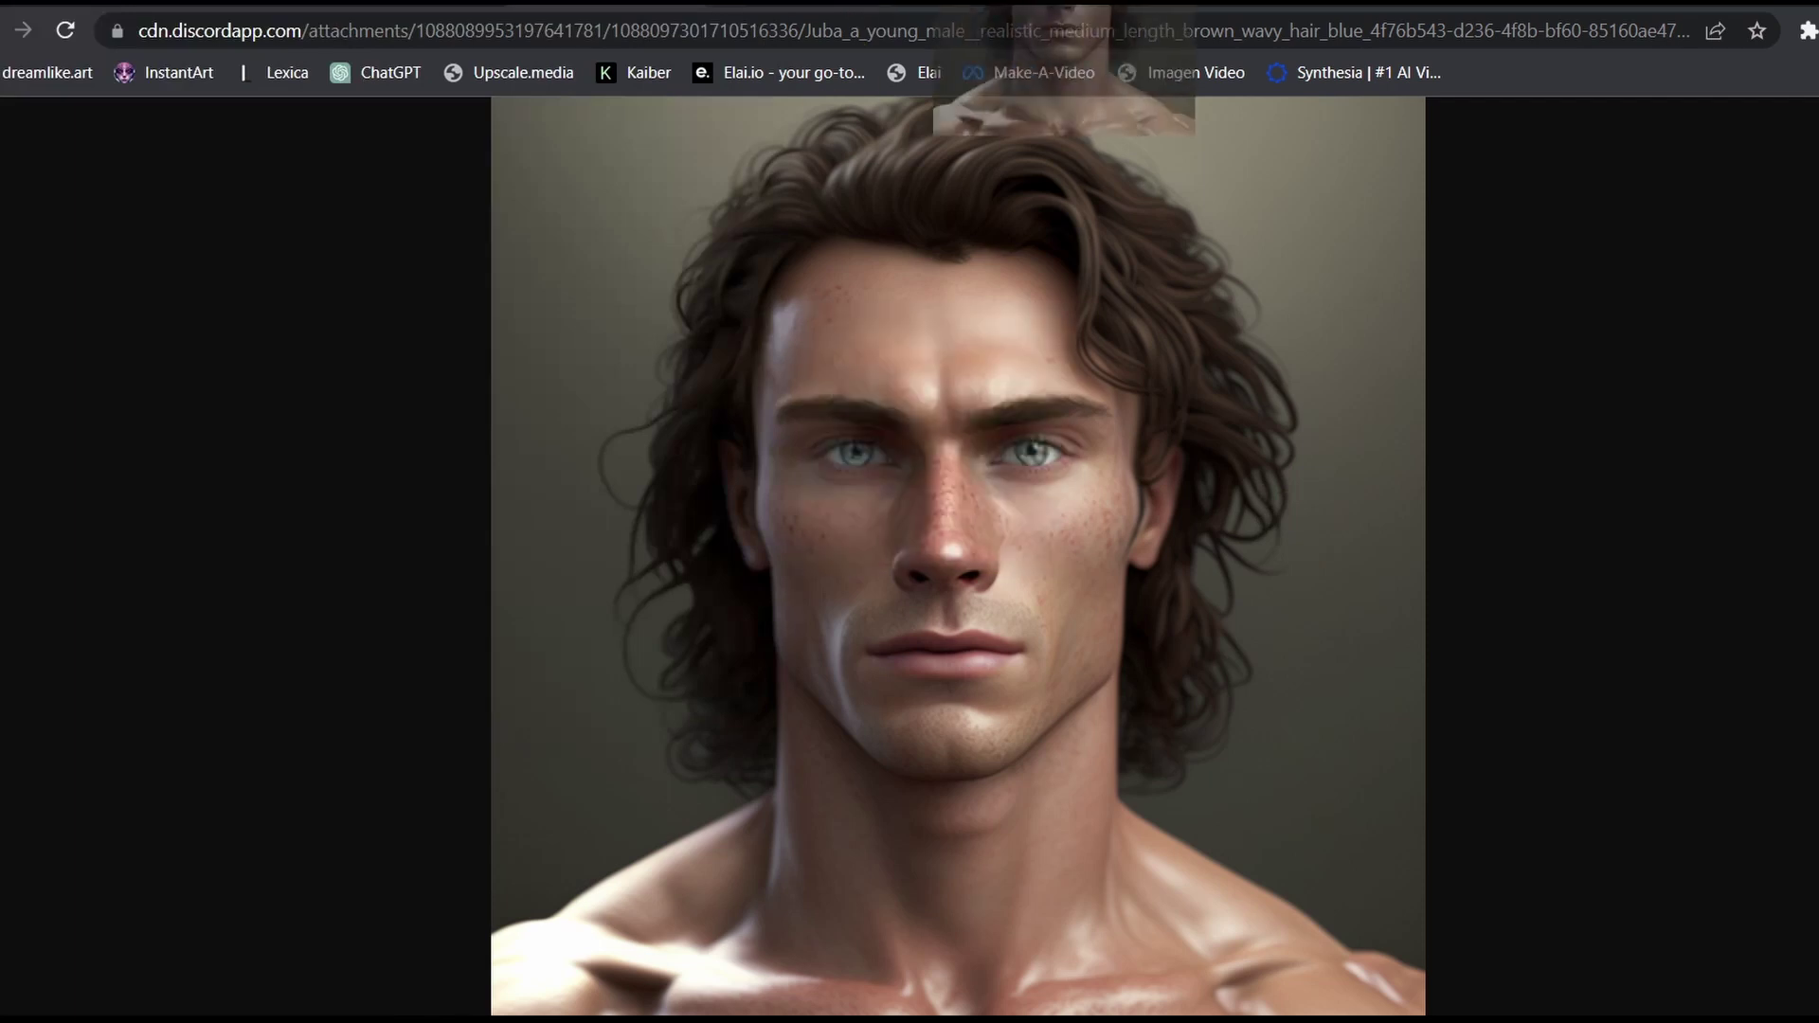
{"action": "left_click_drag", "start_coordinate": [1036, 13], "coordinate": [753, 606]}
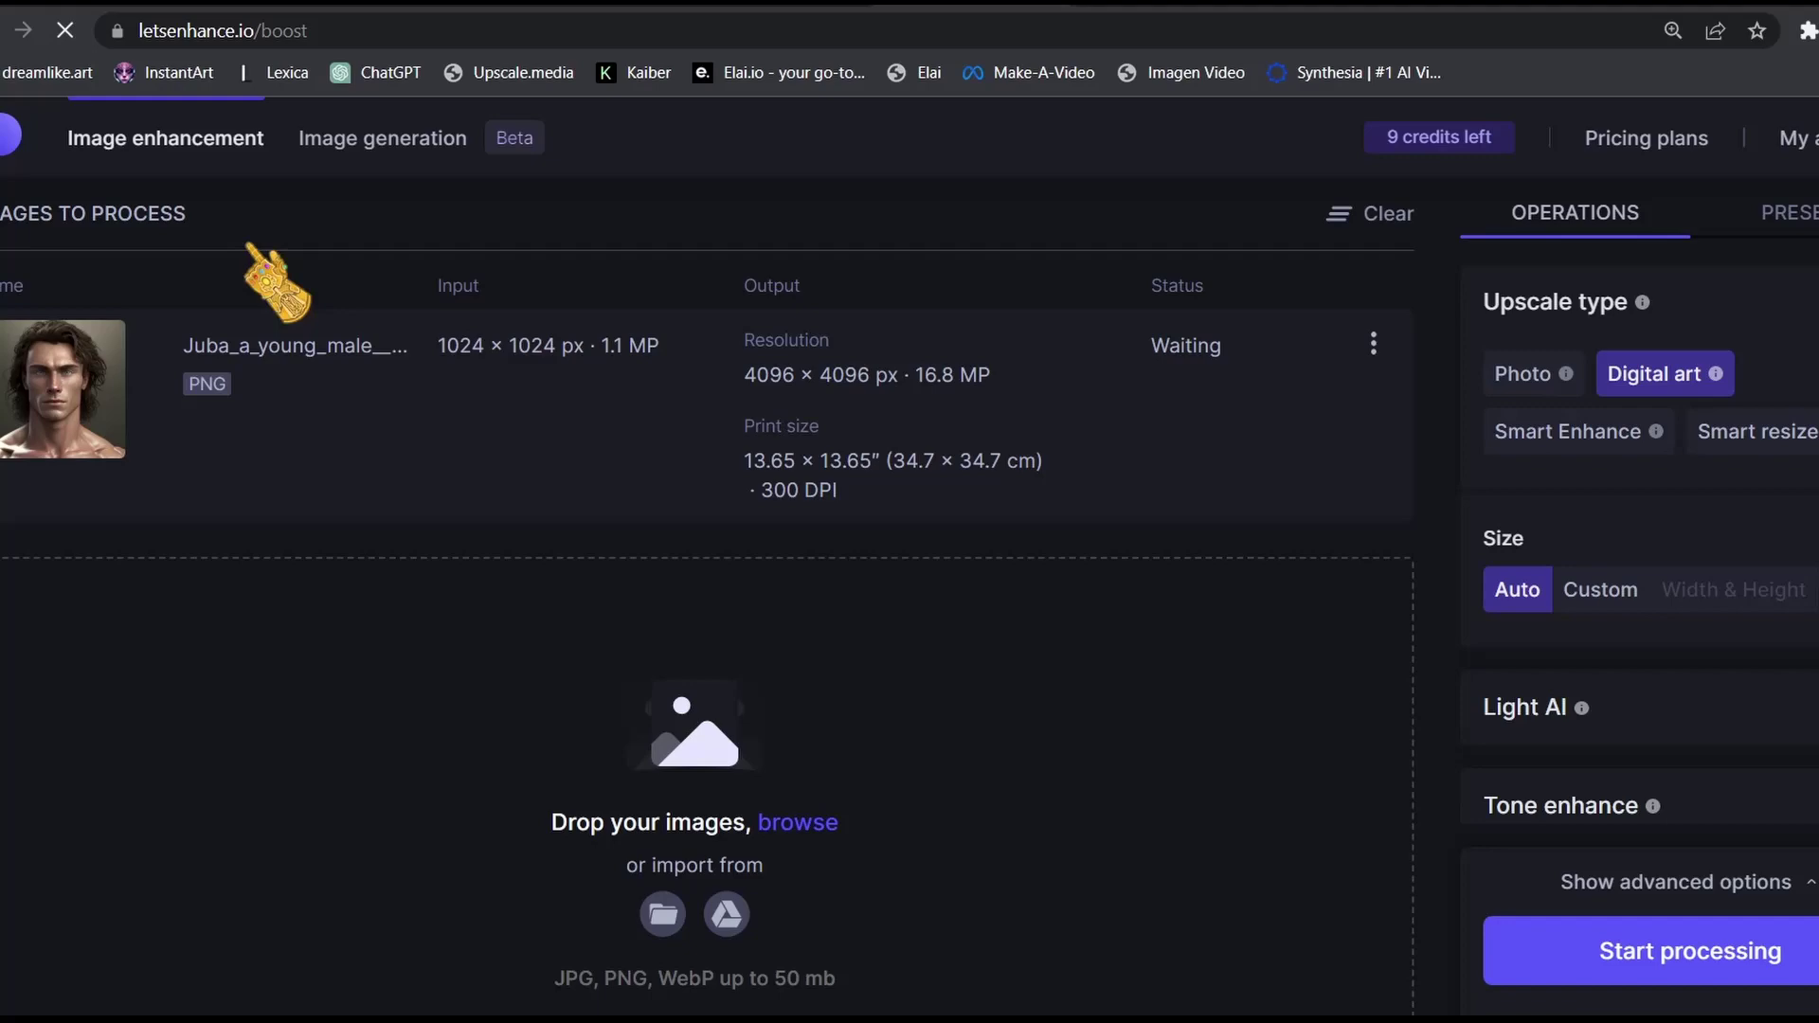
Step: Add the portrait to Let's Enhance, upscaling the 1.1 MP input to 4096 px
{"action": "left_click", "coordinate": [275, 30]}
{"action": "left_click_drag", "start_coordinate": [283, 30], "coordinate": [423, 84]}
{"action": "left_click_drag", "start_coordinate": [563, 132], "coordinate": [840, 126]}
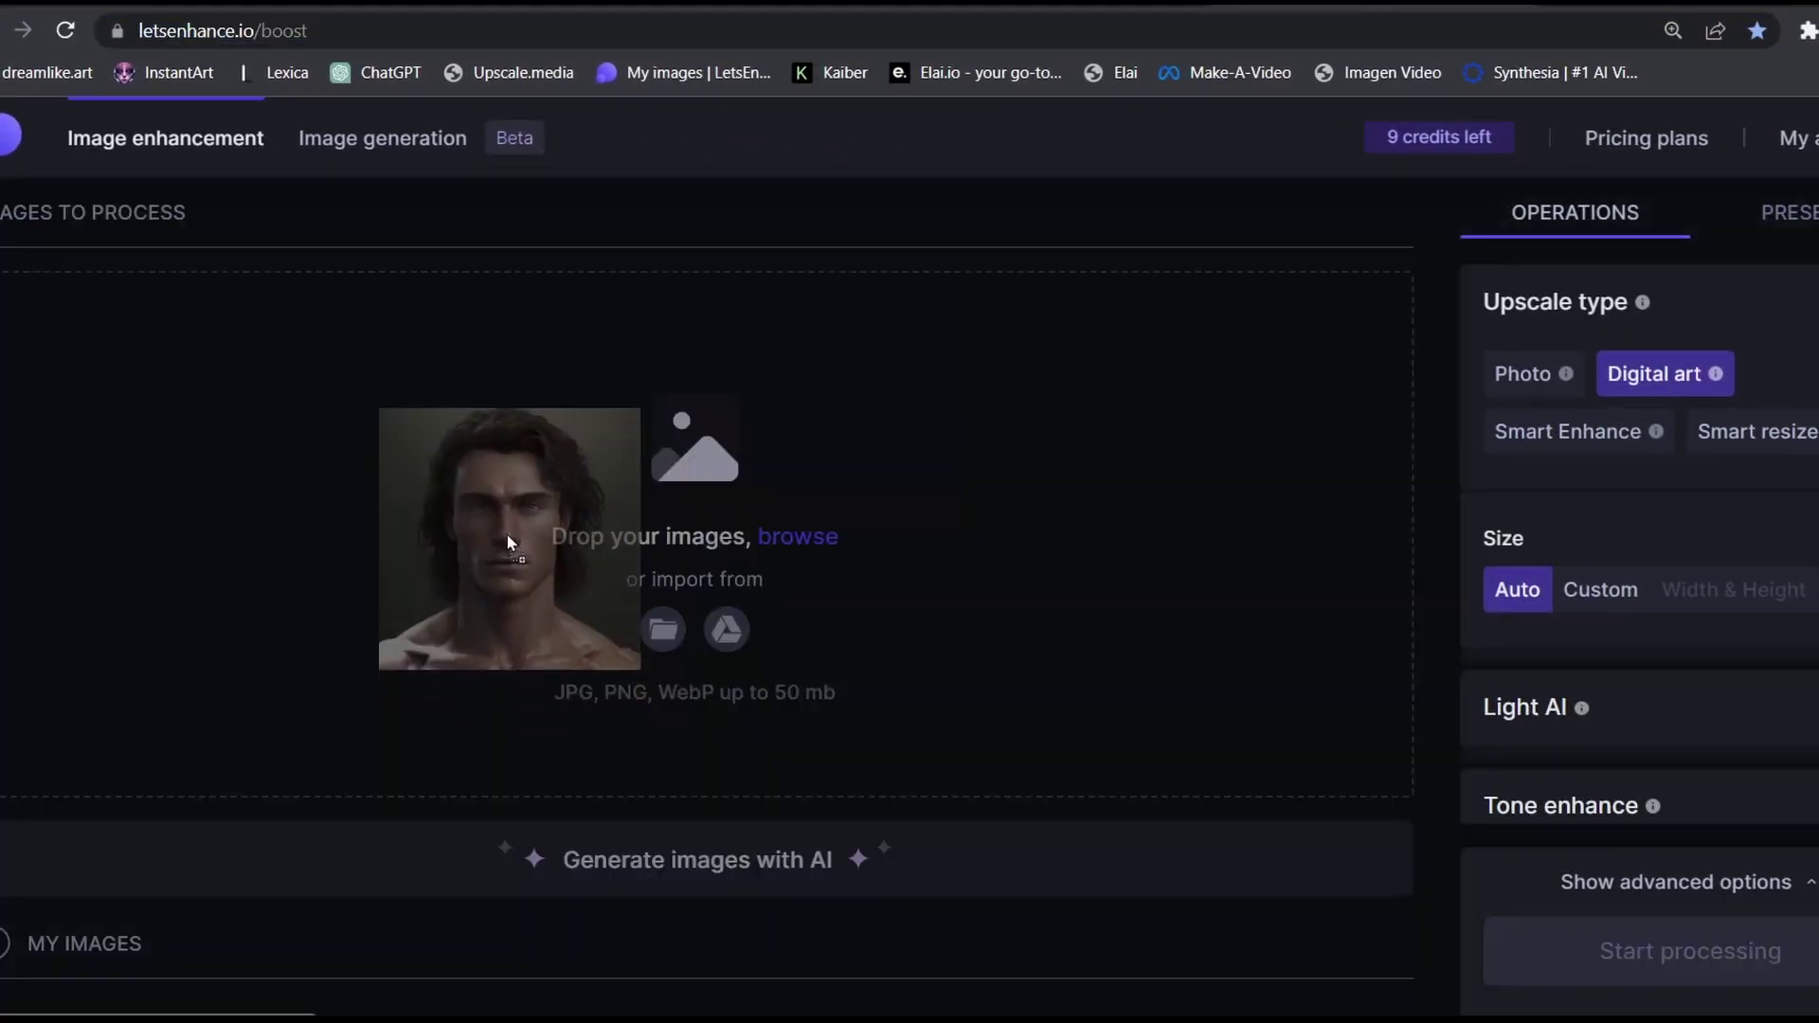
{"action": "left_click_drag", "start_coordinate": [509, 542], "coordinate": [510, 514]}
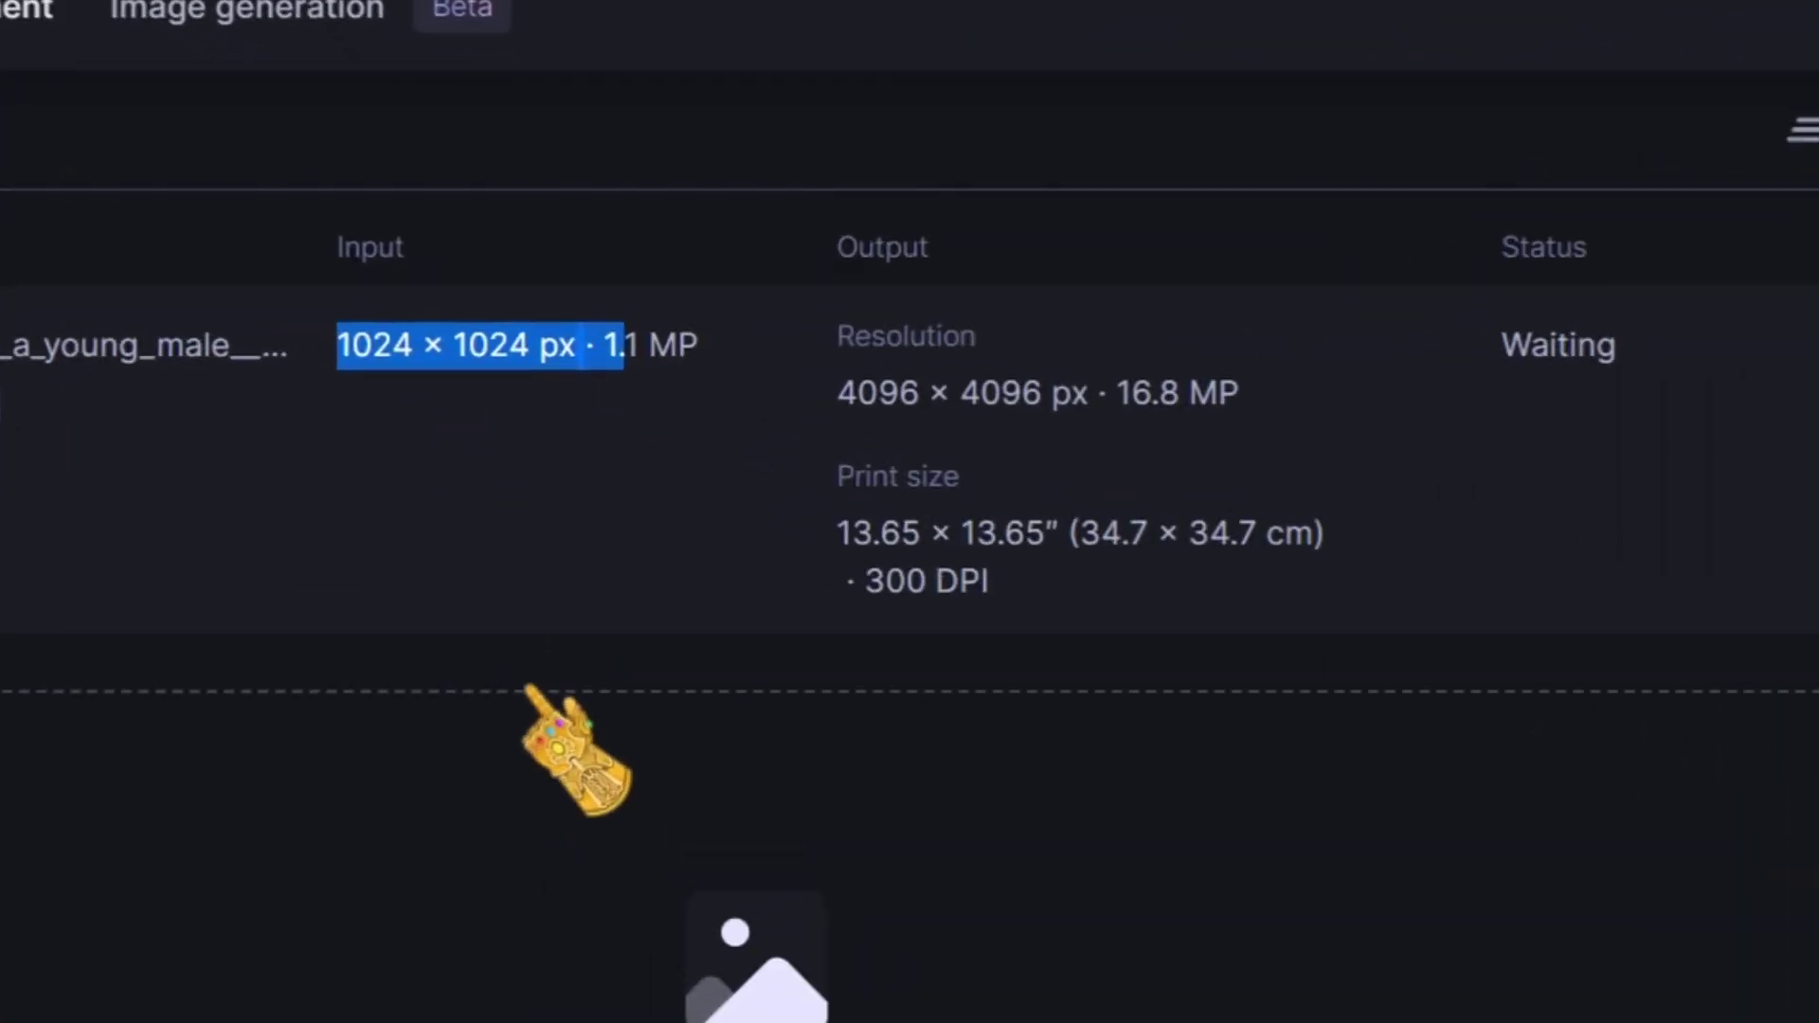
{"action": "left_click", "coordinate": [609, 341]}
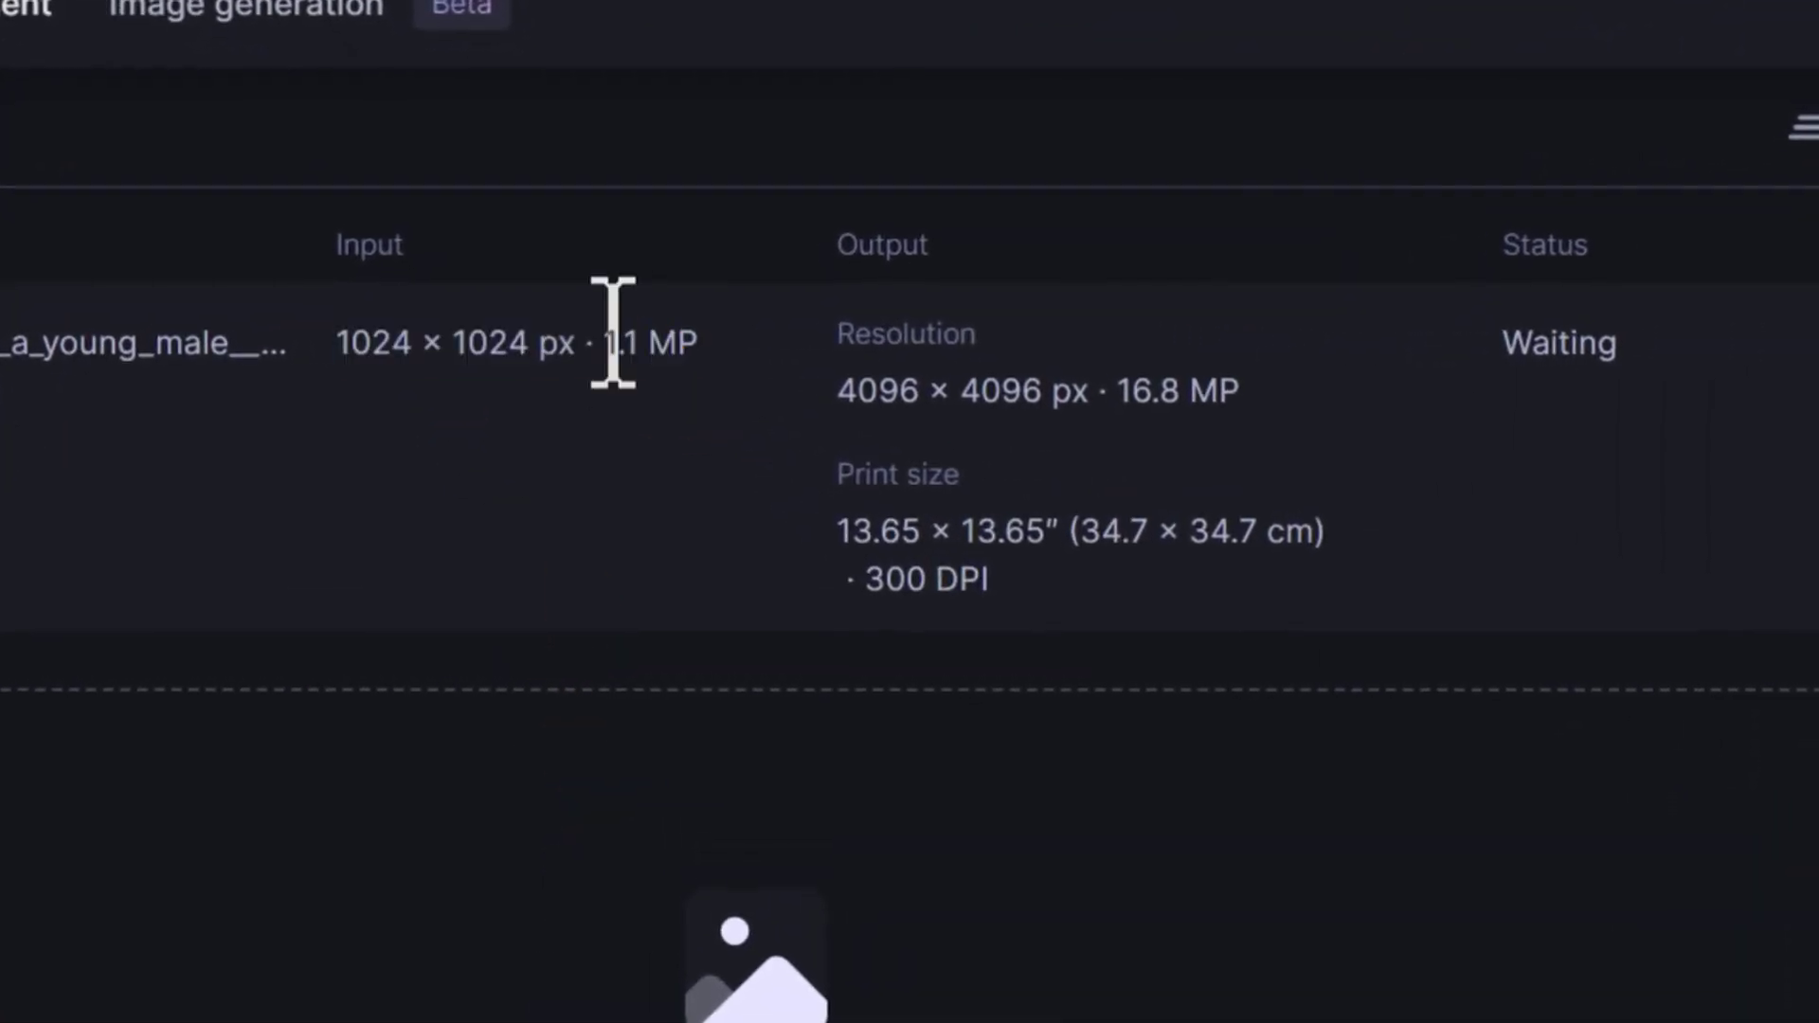
{"action": "left_click_drag", "start_coordinate": [604, 343], "coordinate": [691, 346]}
{"action": "left_click", "coordinate": [384, 461]}
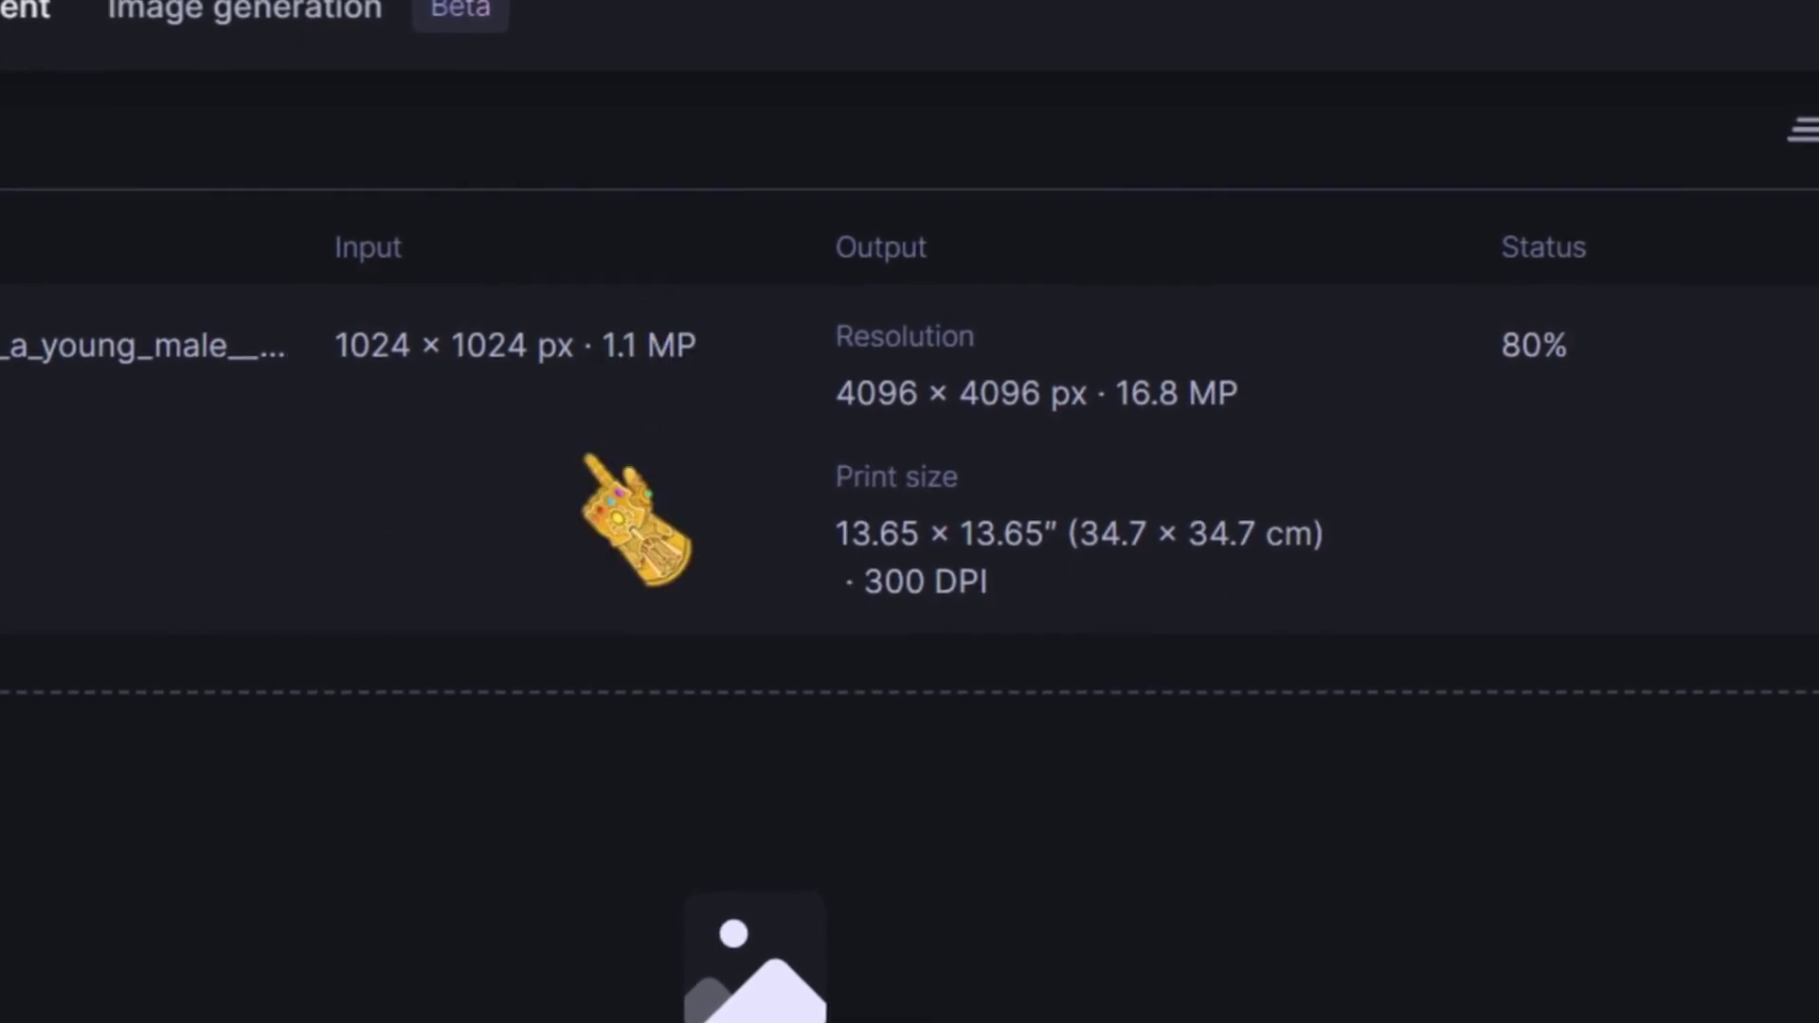
{"action": "double_click", "coordinate": [867, 393]}
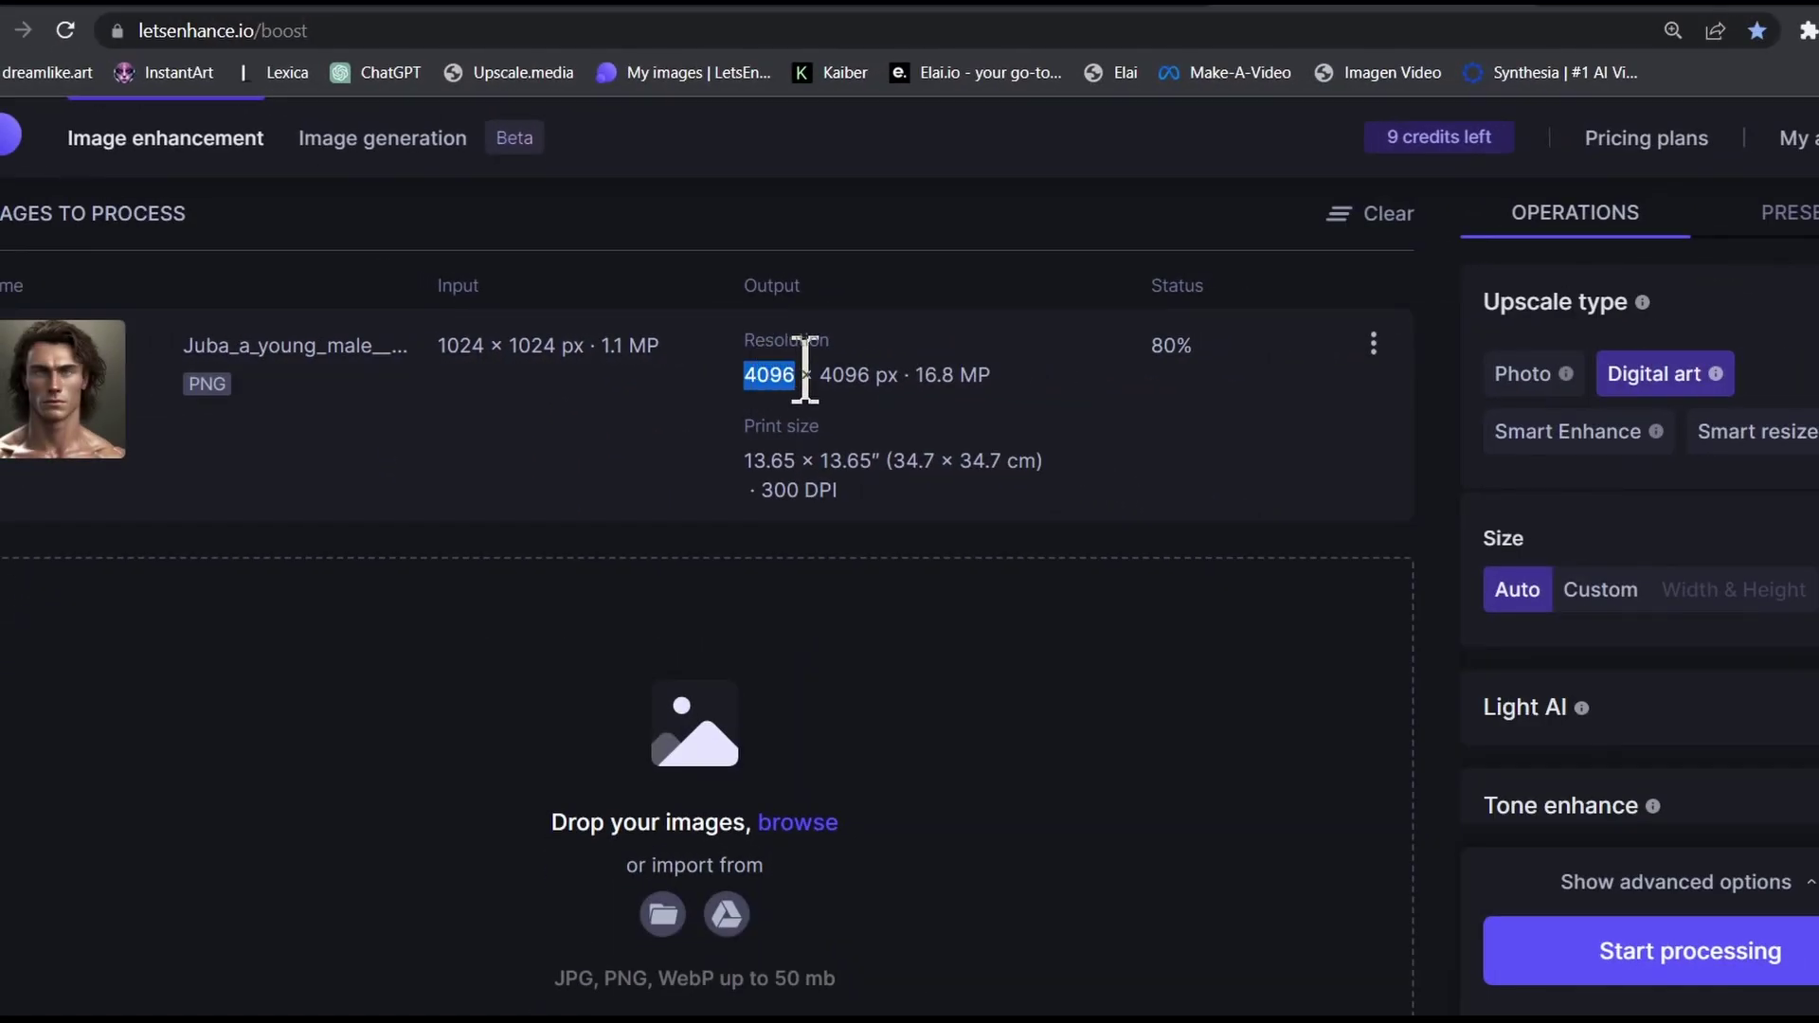
Step: Set the save format to PNG, start processing, and download the 4096 px result
{"action": "left_click", "coordinate": [1673, 893]}
{"action": "scroll", "coordinate": [1610, 663], "scroll_direction": "down", "scroll_amount": 5}
{"action": "left_click", "coordinate": [1705, 954]}
{"action": "left_click", "coordinate": [1696, 738]}
{"action": "left_click_drag", "start_coordinate": [1326, 838], "coordinate": [1714, 862]}
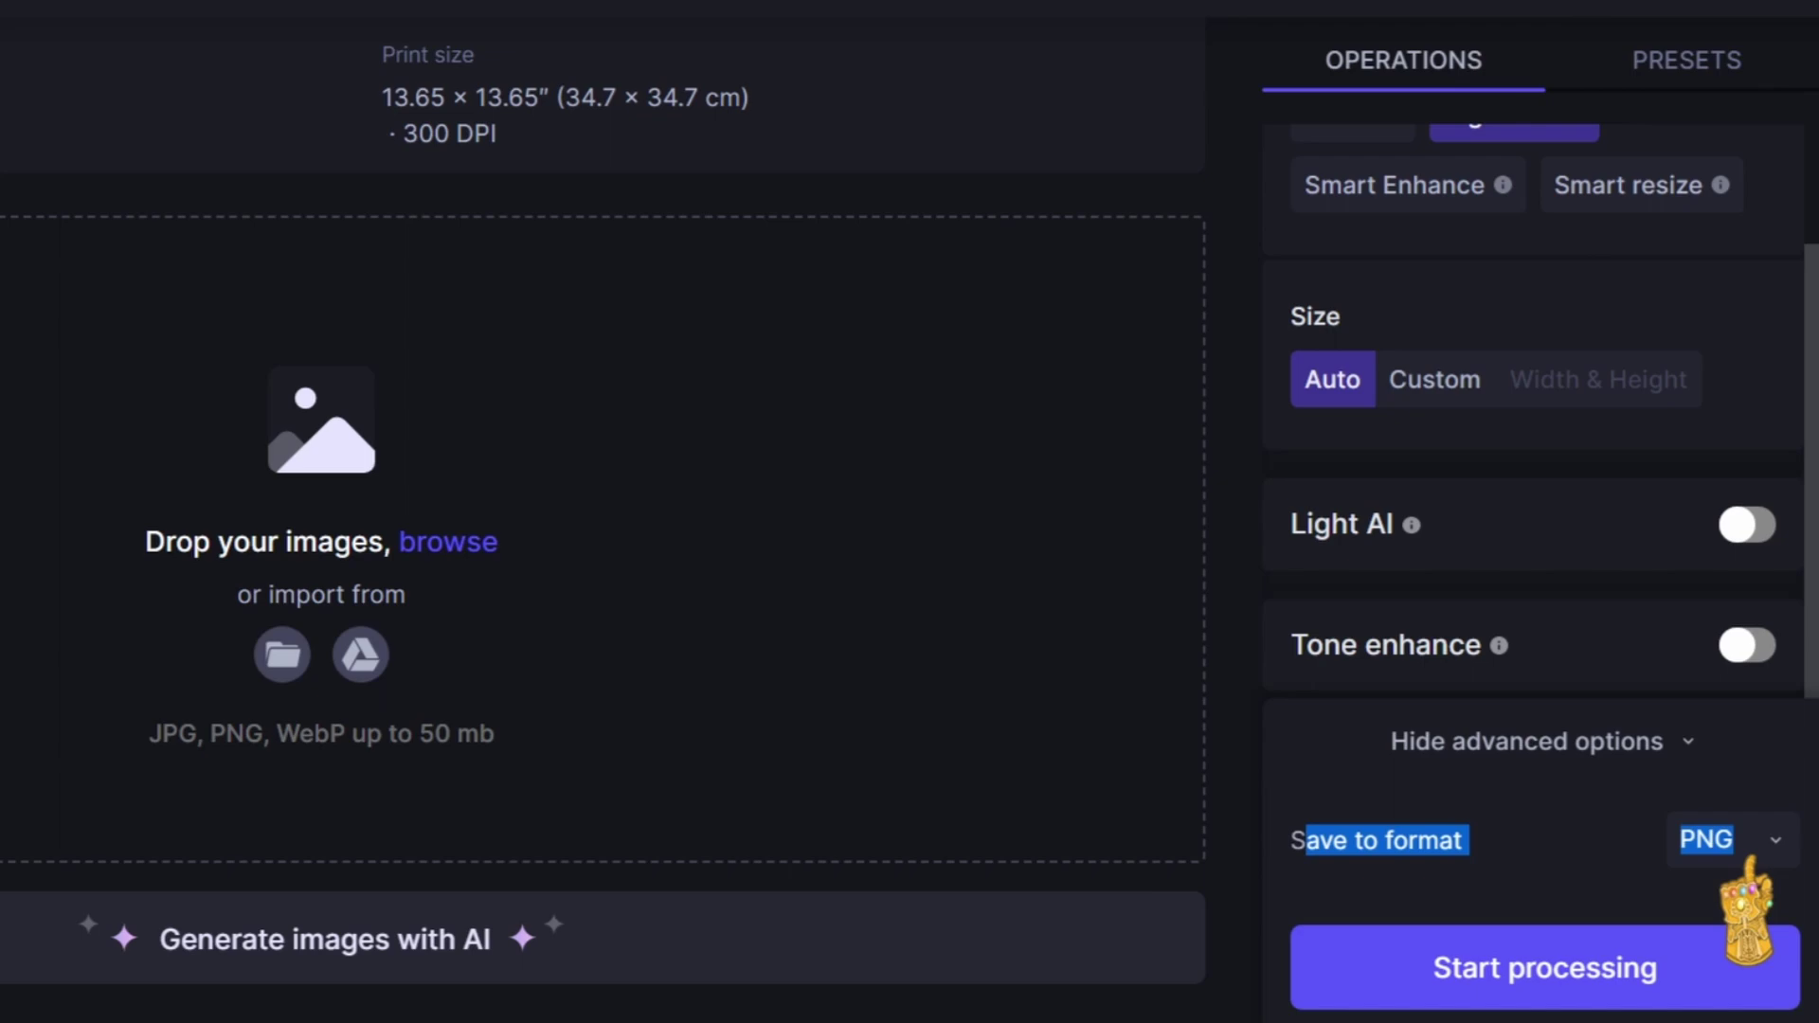
{"action": "left_click", "coordinate": [1695, 951]}
{"action": "left_click", "coordinate": [89, 810]}
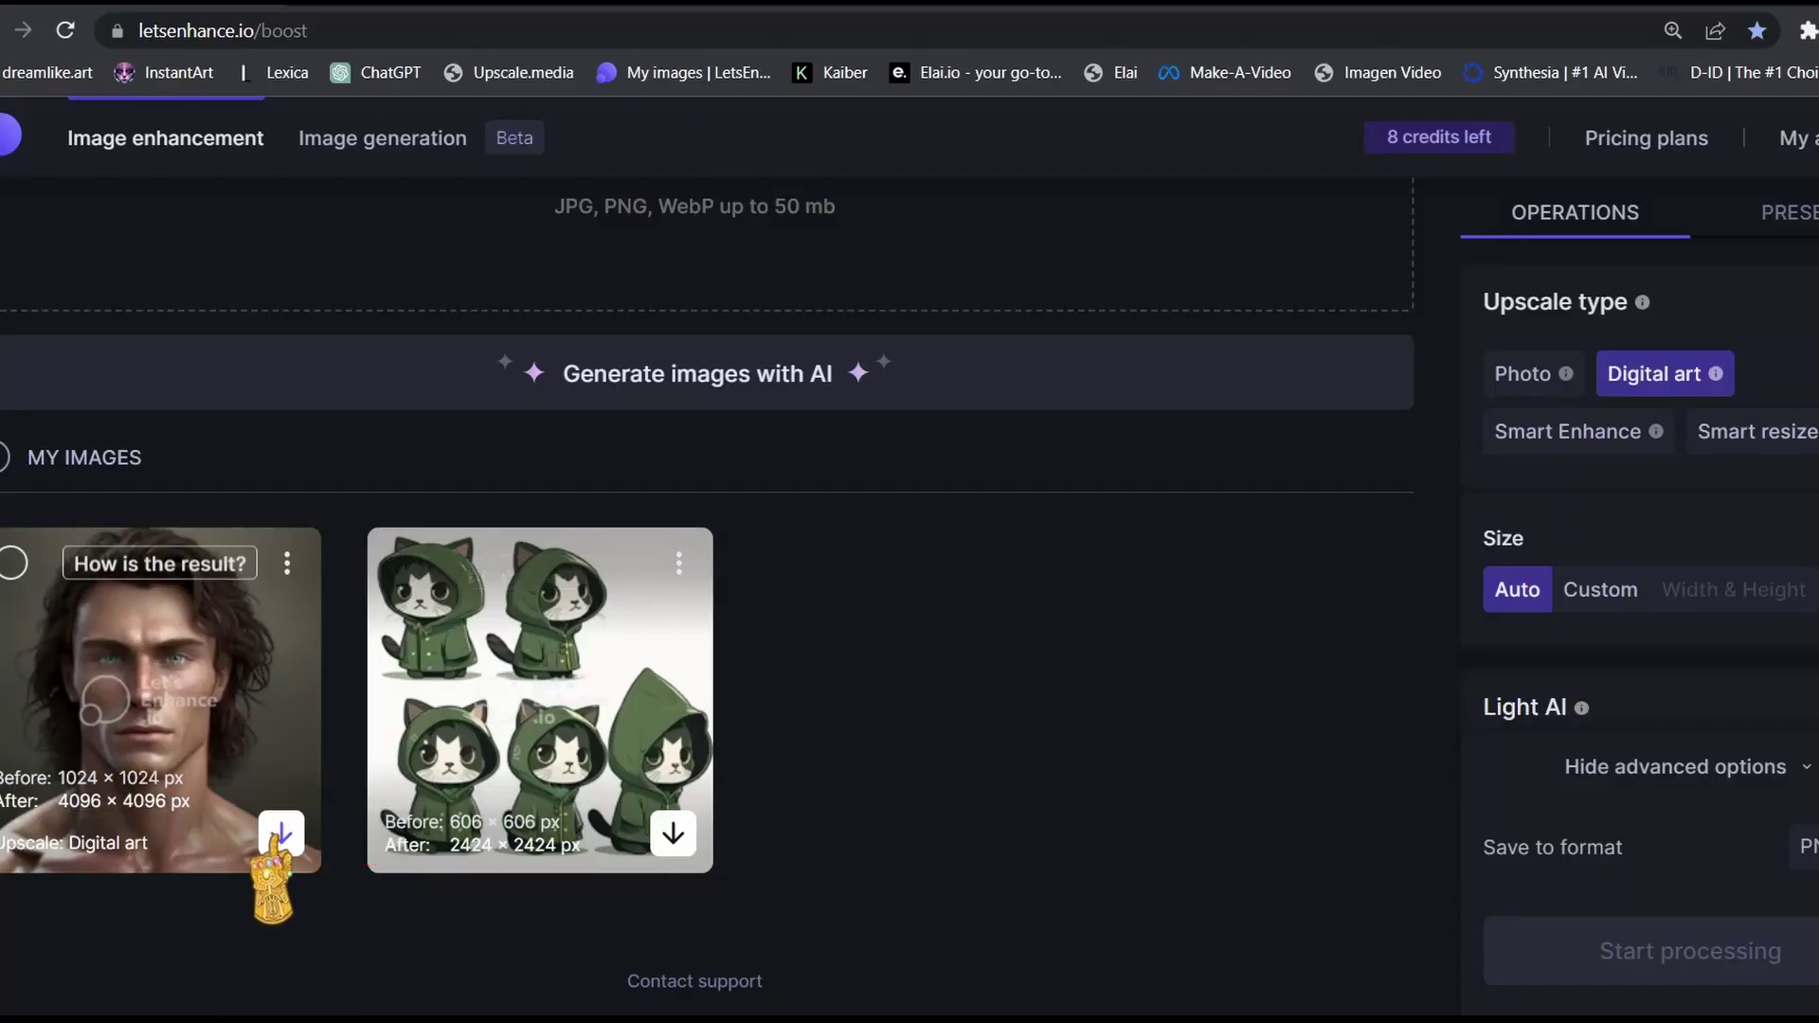
{"action": "left_click", "coordinate": [279, 835]}
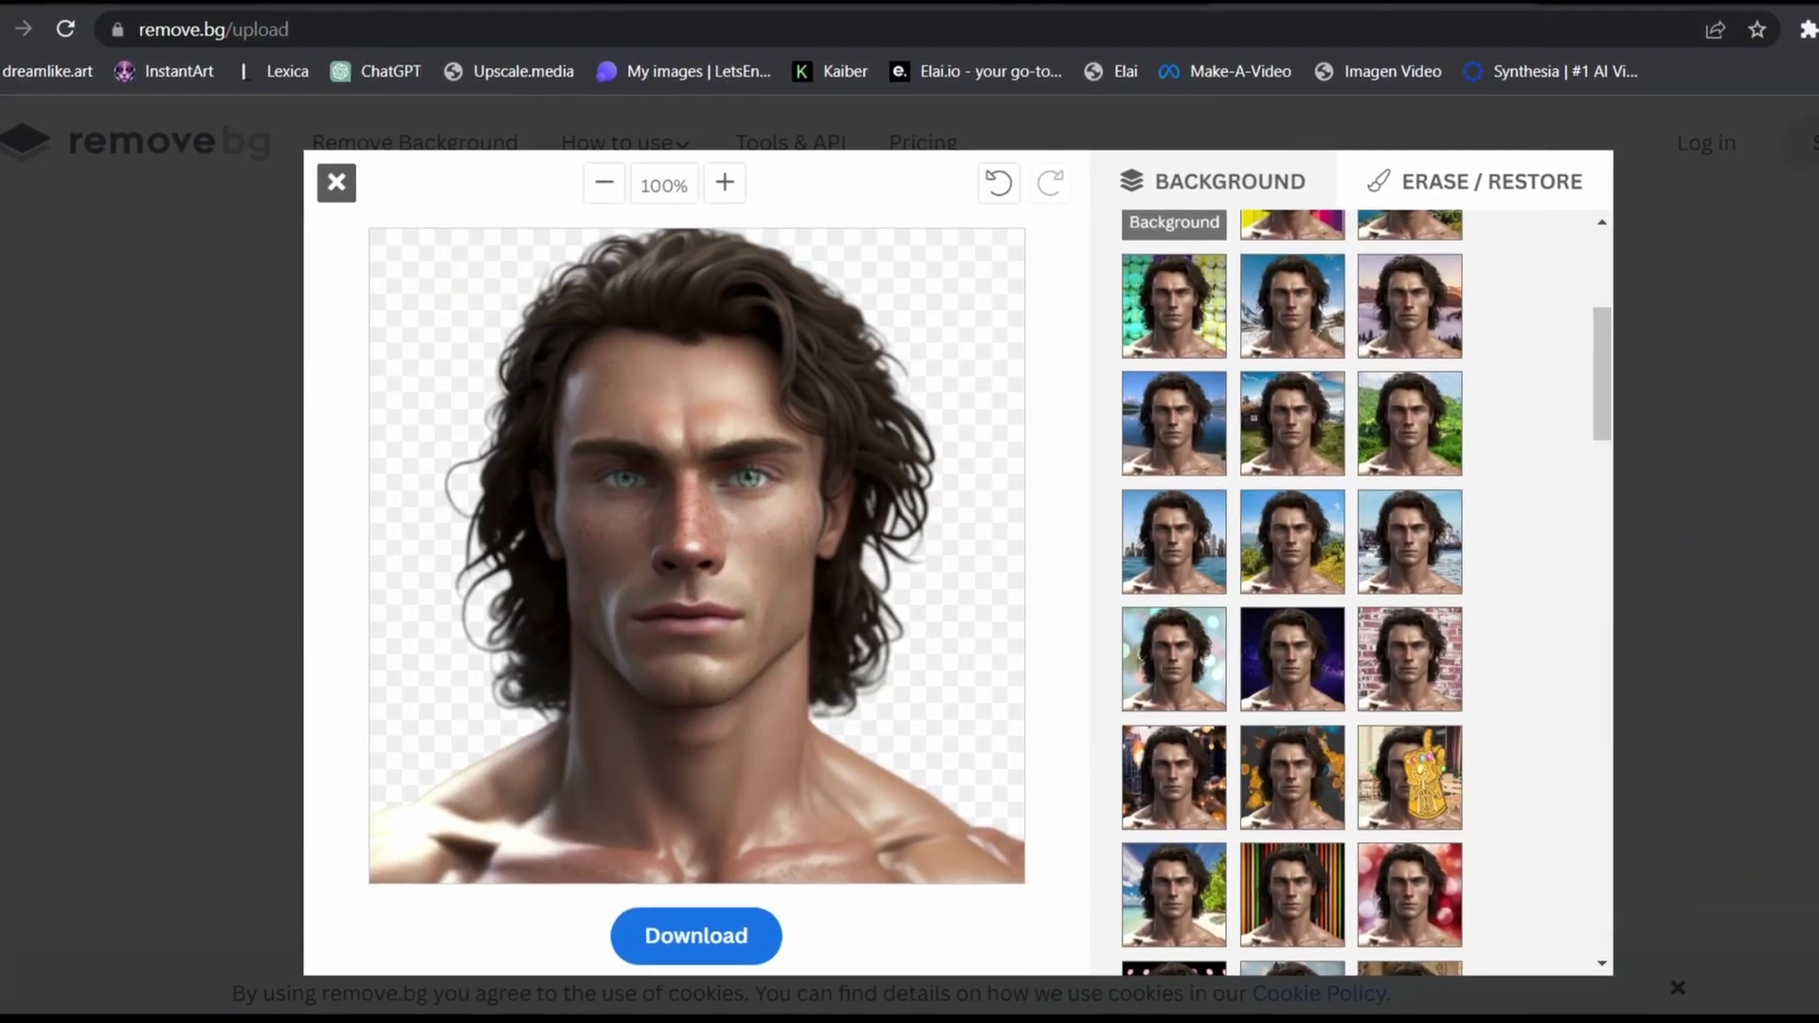
Step: Choose the mountain-lake photo as the cut-out portrait's background in remove.bg
{"action": "scroll", "coordinate": [1411, 758], "scroll_direction": "down", "scroll_amount": 3}
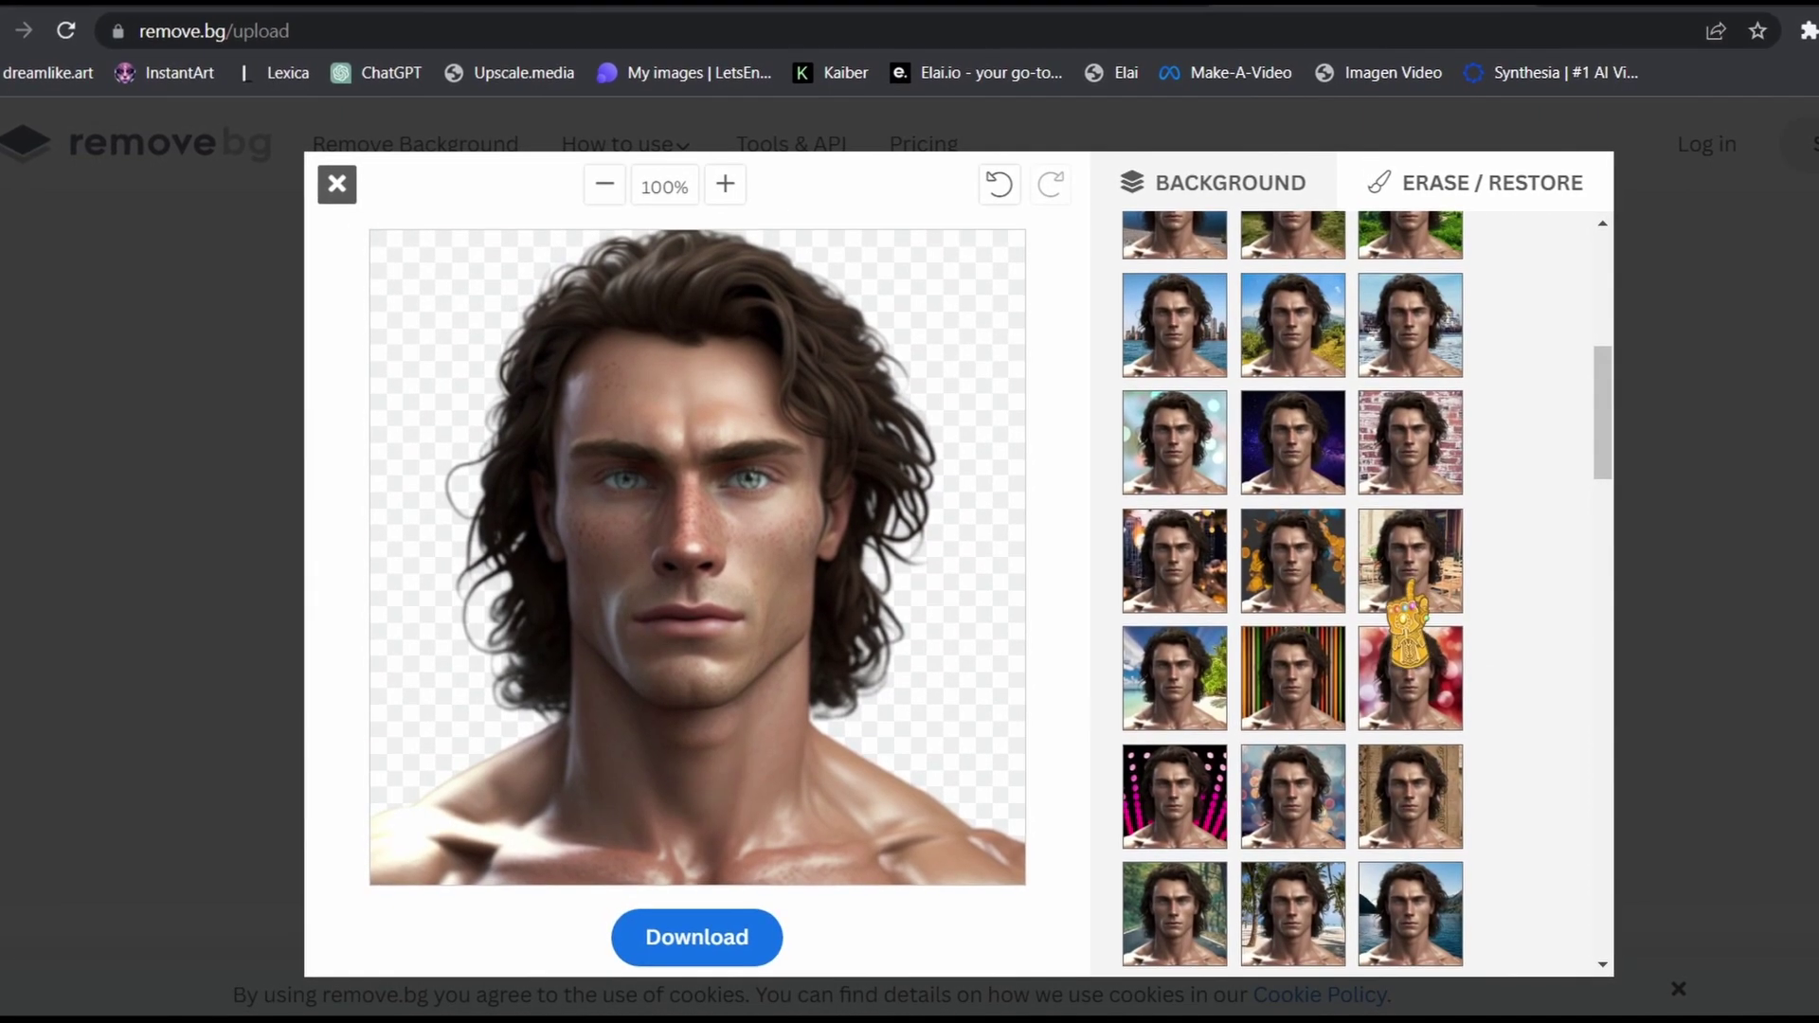
{"action": "scroll", "coordinate": [1411, 584], "scroll_direction": "down", "scroll_amount": 5}
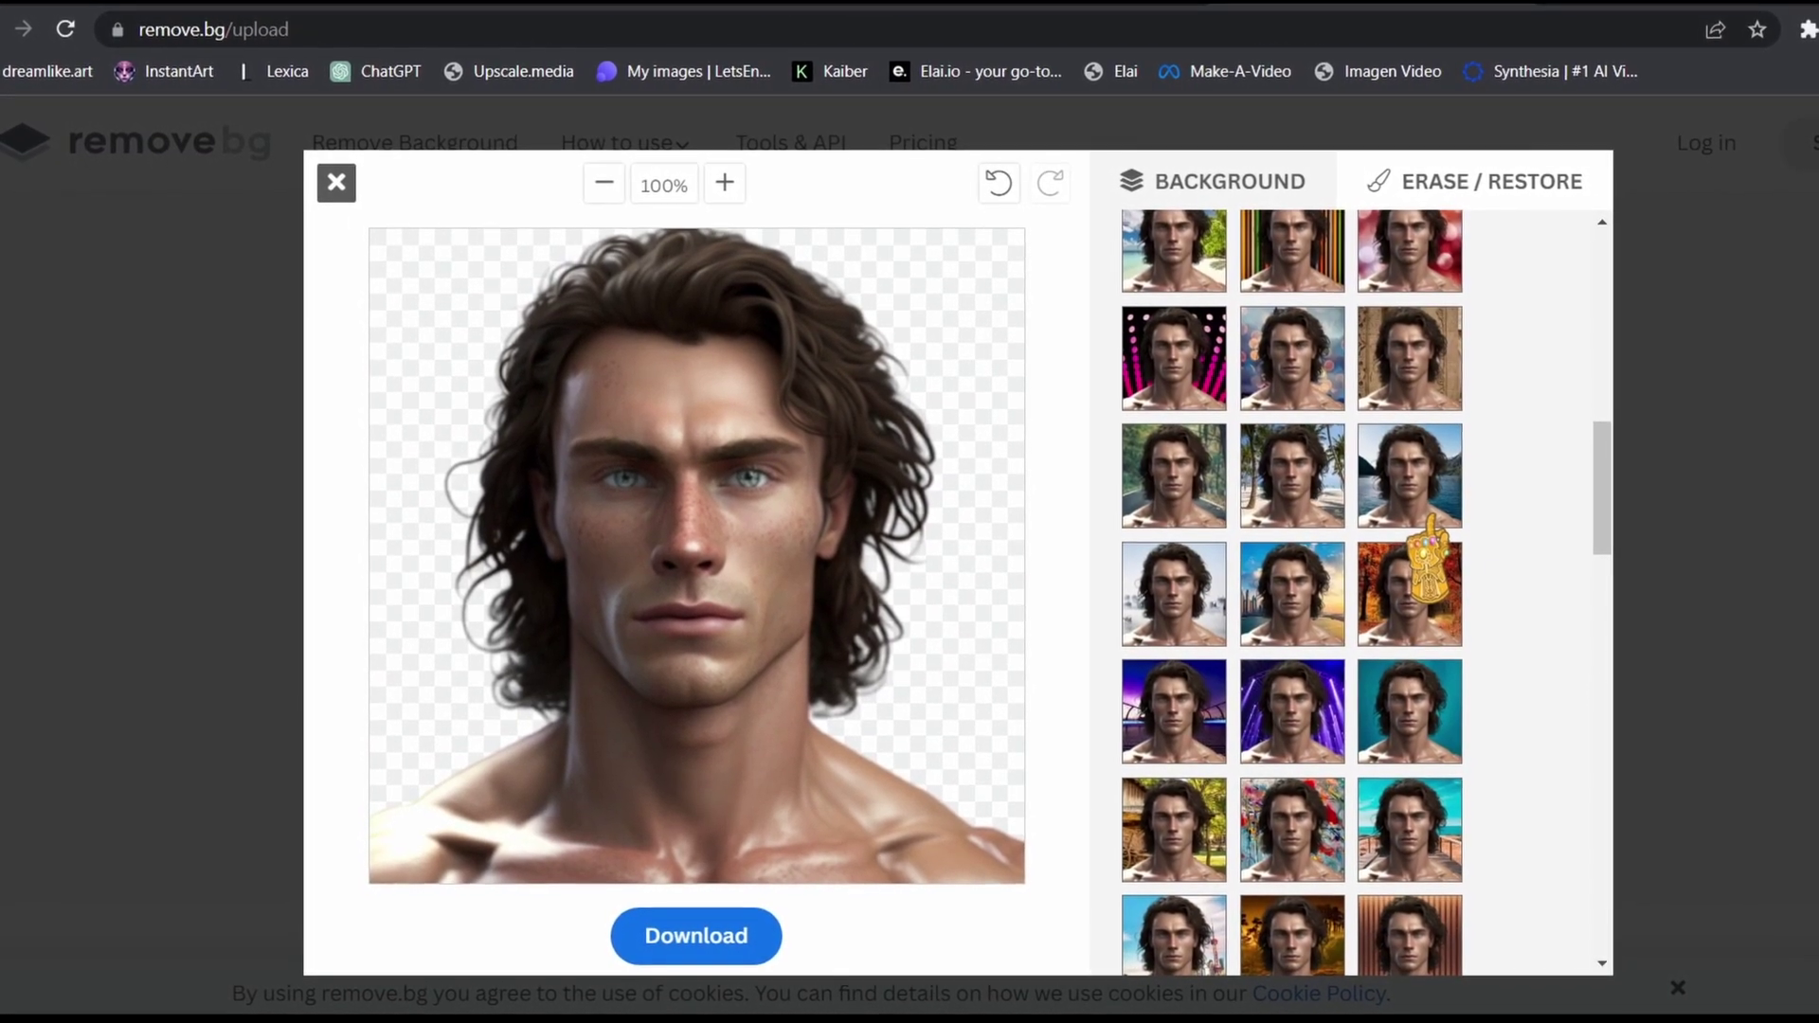
{"action": "left_click", "coordinate": [1428, 521]}
Step: Open remove.bg in a new tab, upload the portrait, and open its background editor
{"action": "key", "text": "ctrl+t"}
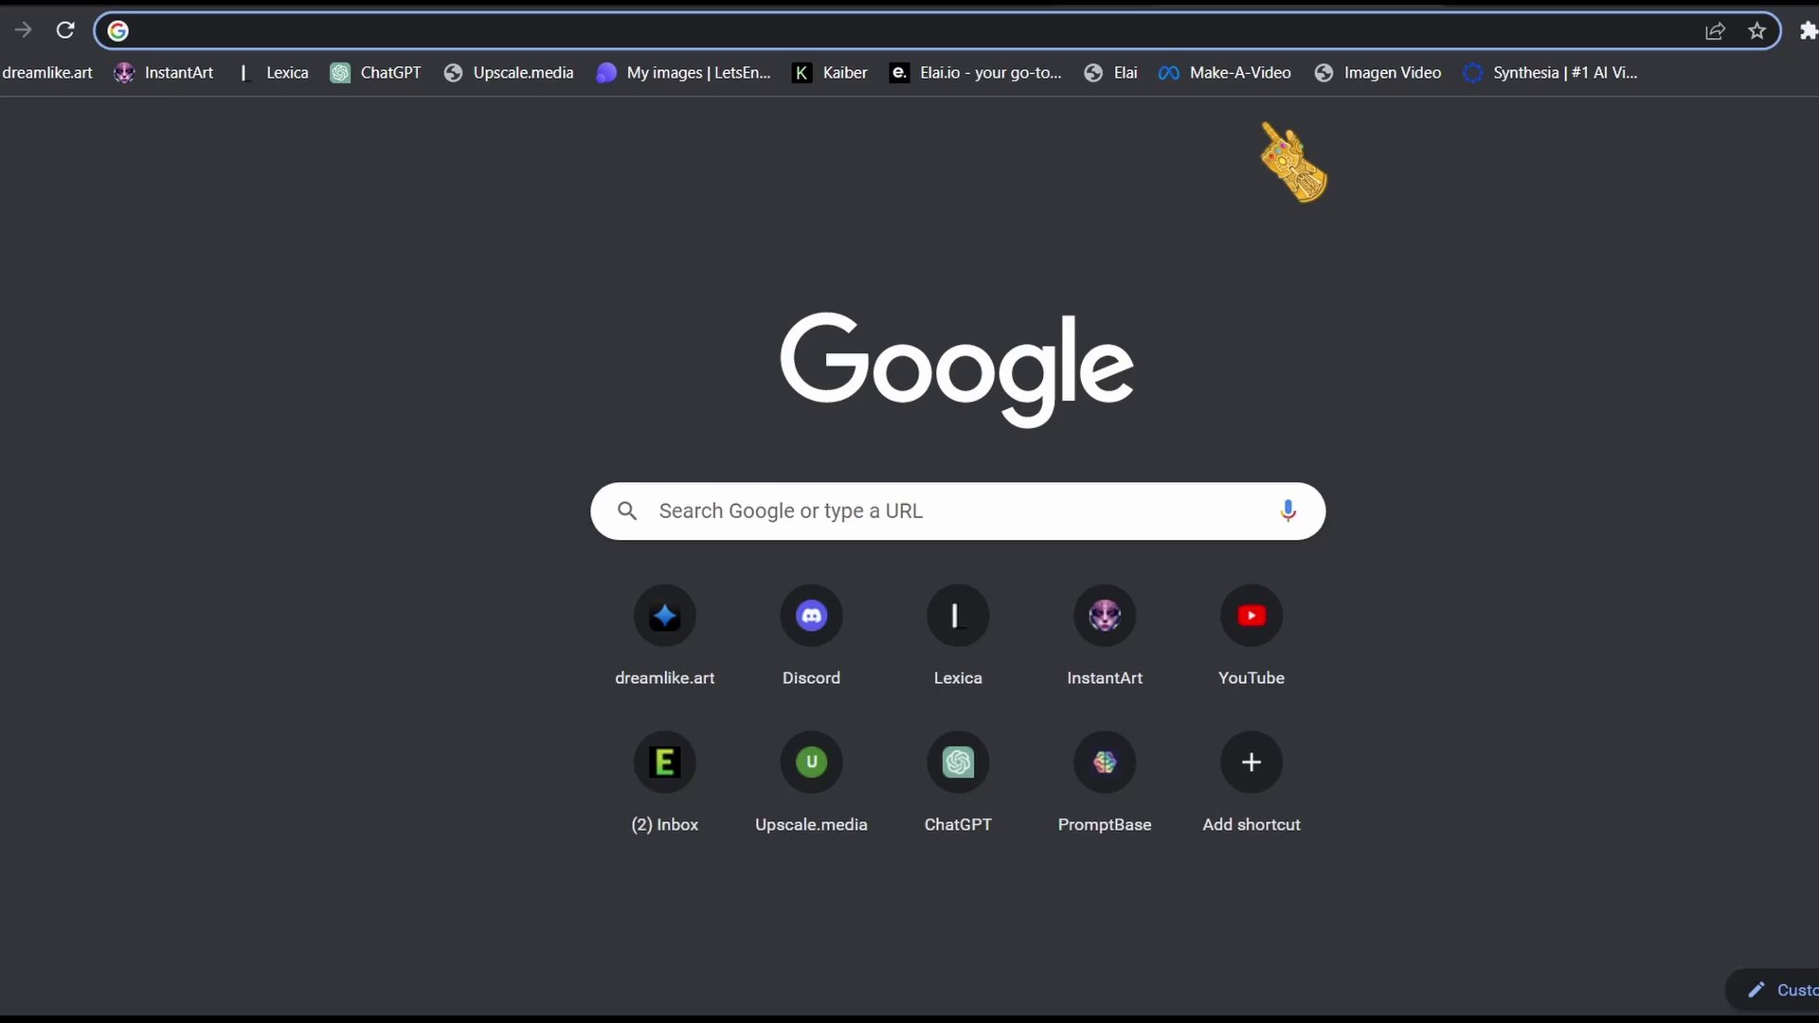
{"action": "type", "text": "remove"}
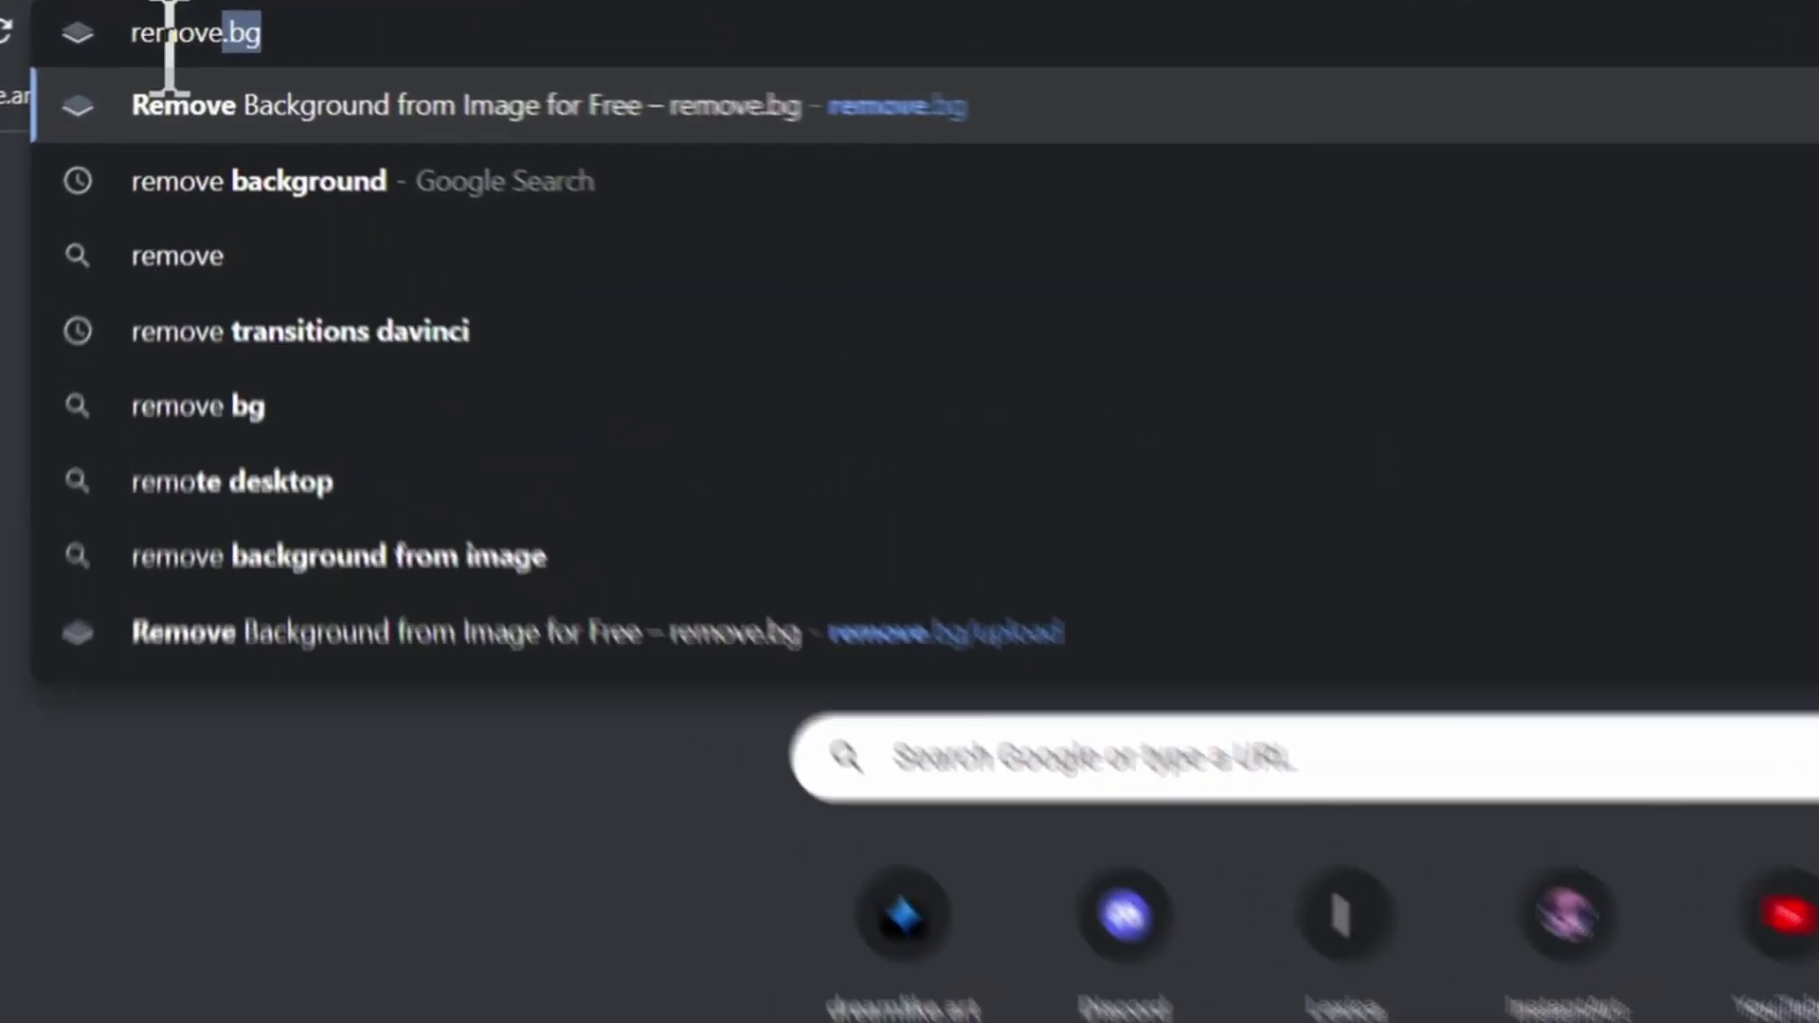
{"action": "key", "text": "Return"}
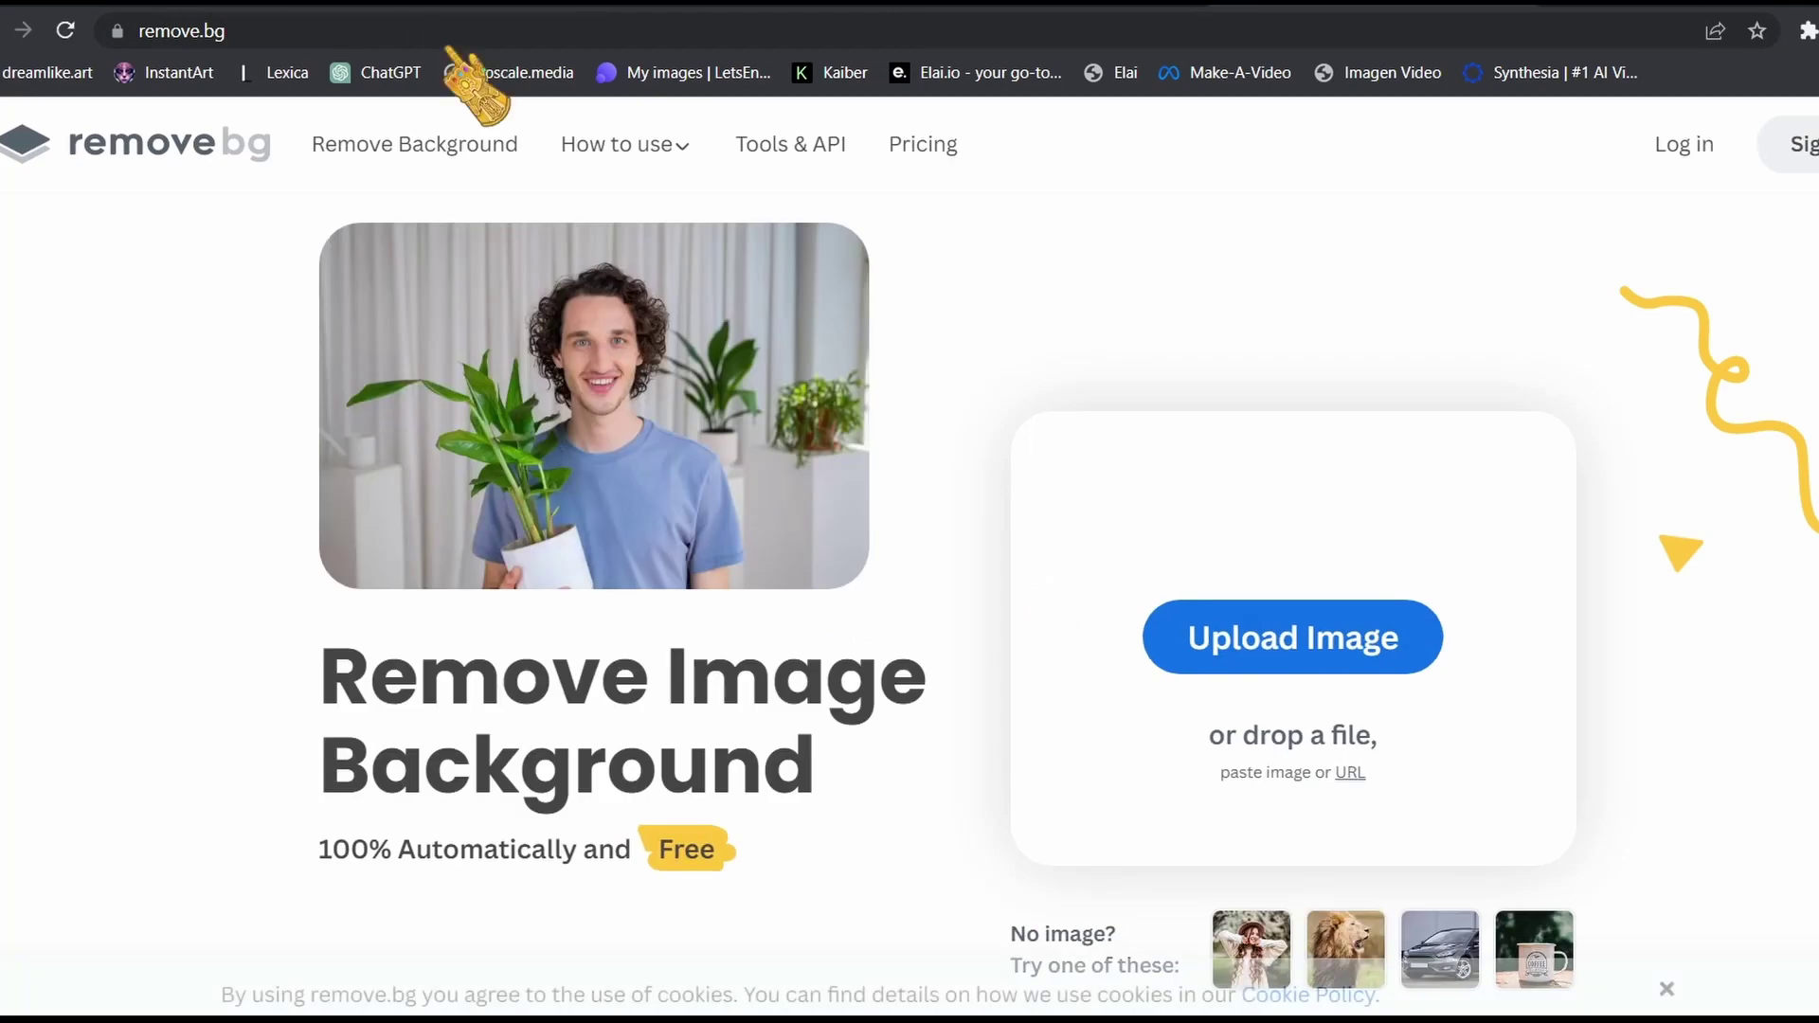
{"action": "scroll", "coordinate": [1769, 555], "scroll_direction": "down", "scroll_amount": 3}
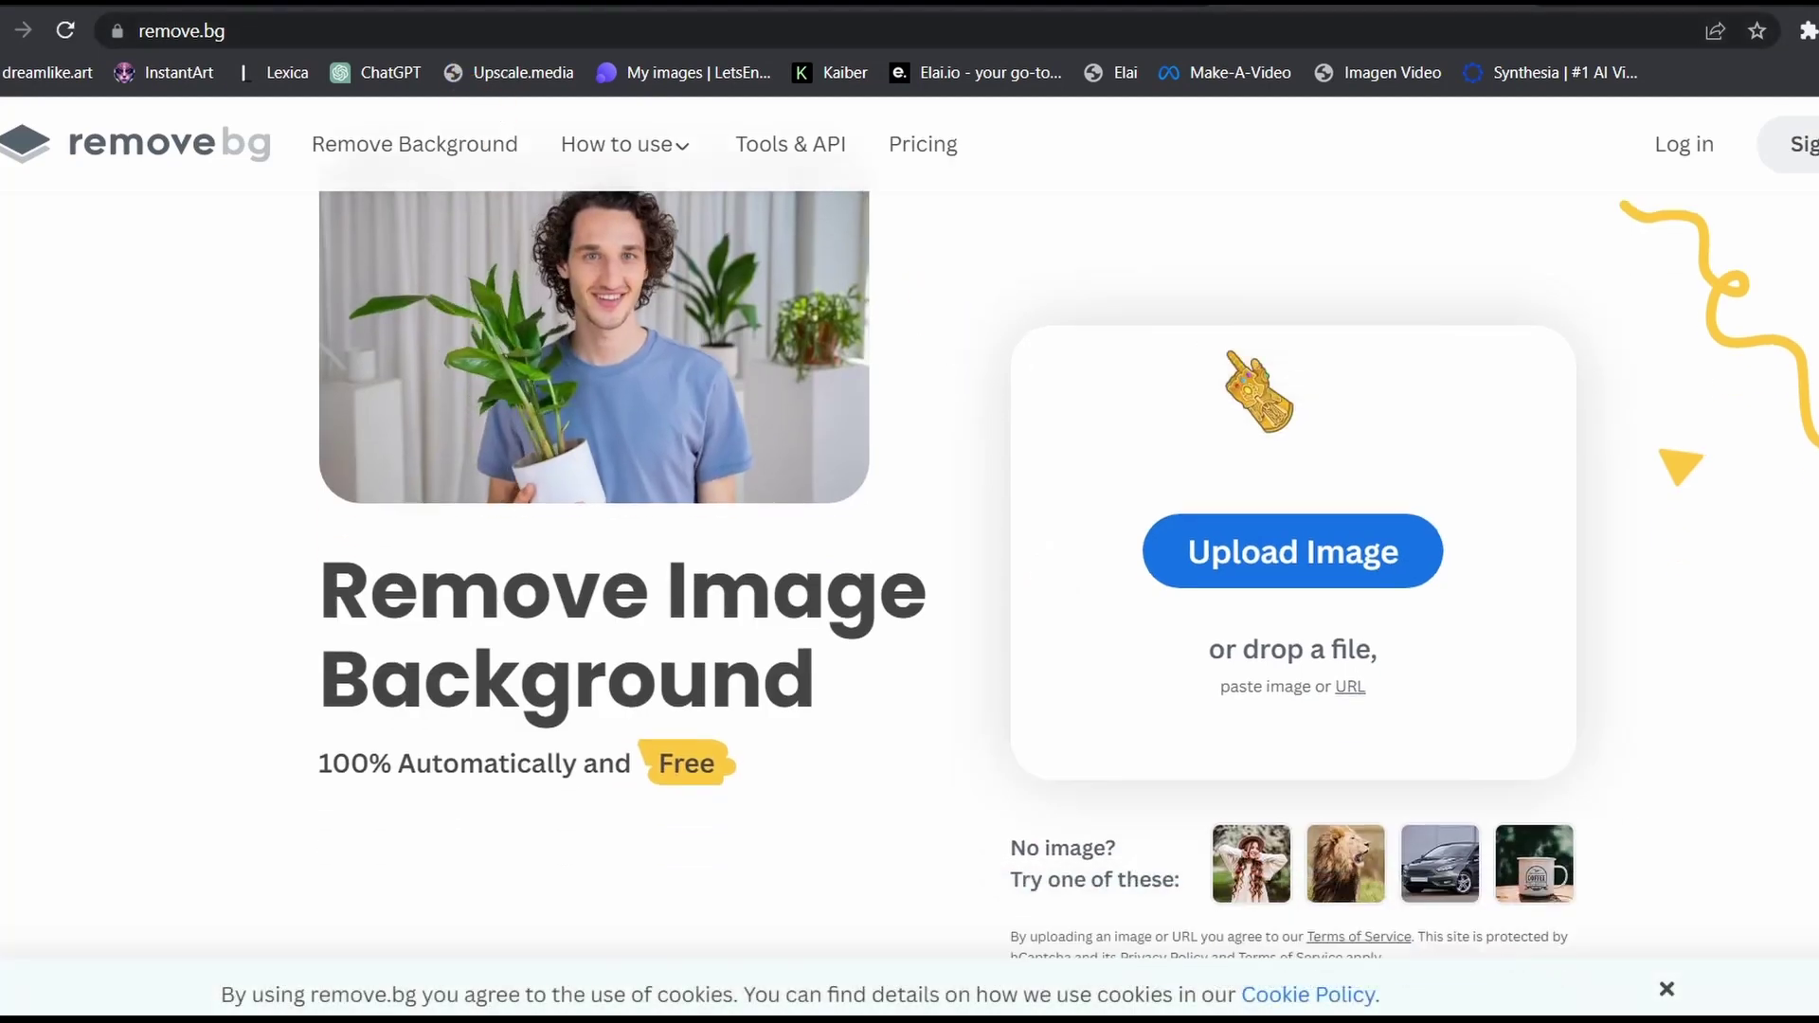
{"action": "left_click", "coordinate": [1295, 380]}
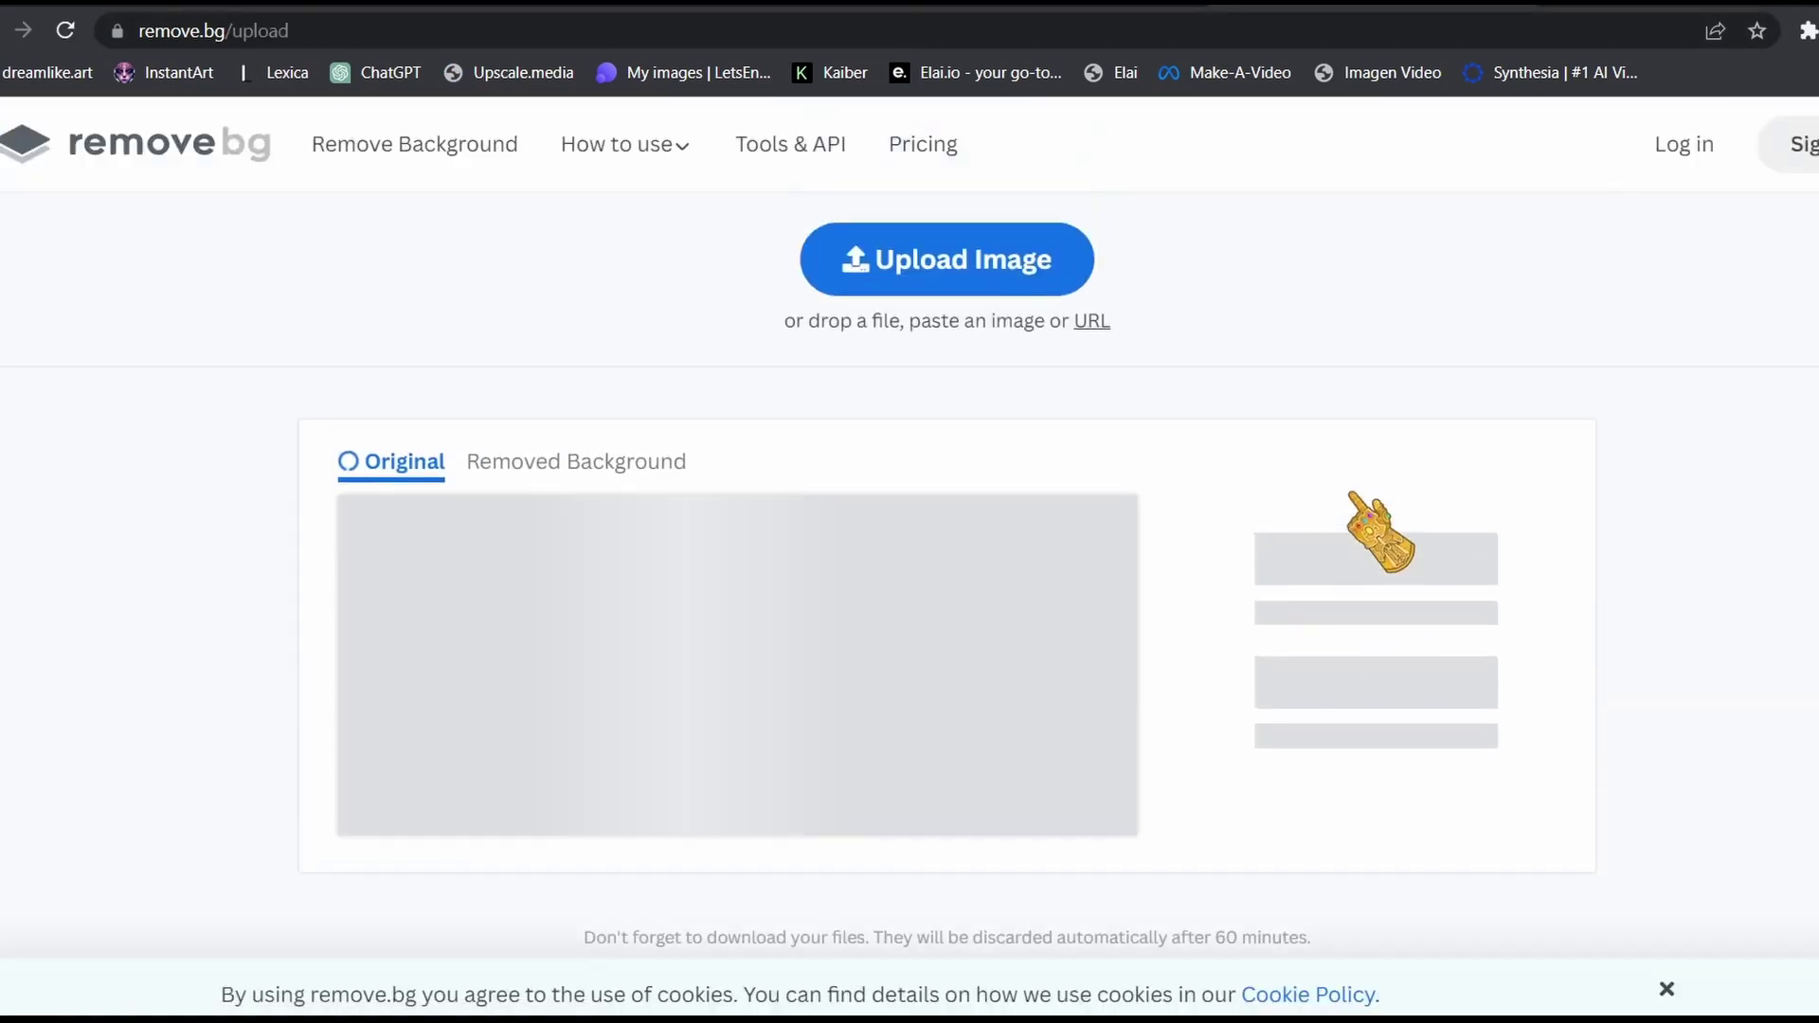
{"action": "scroll", "coordinate": [1387, 455], "scroll_direction": "down", "scroll_amount": 2}
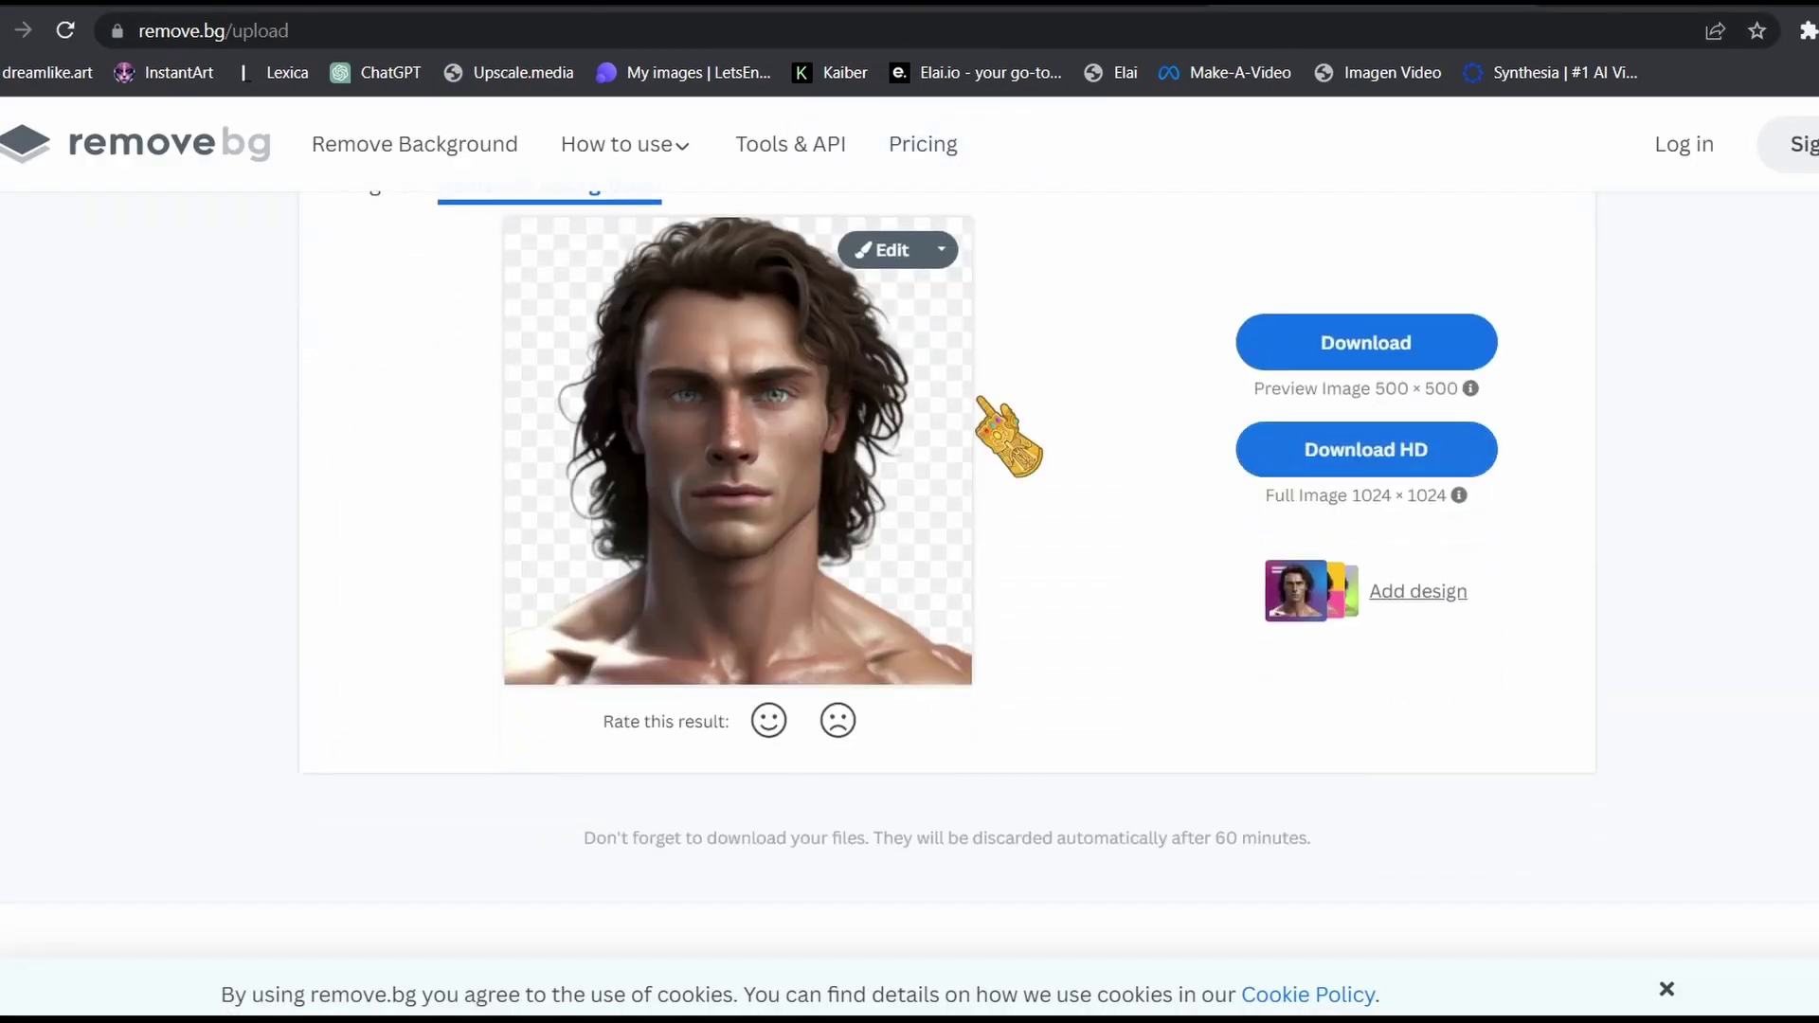
{"action": "left_click", "coordinate": [907, 249]}
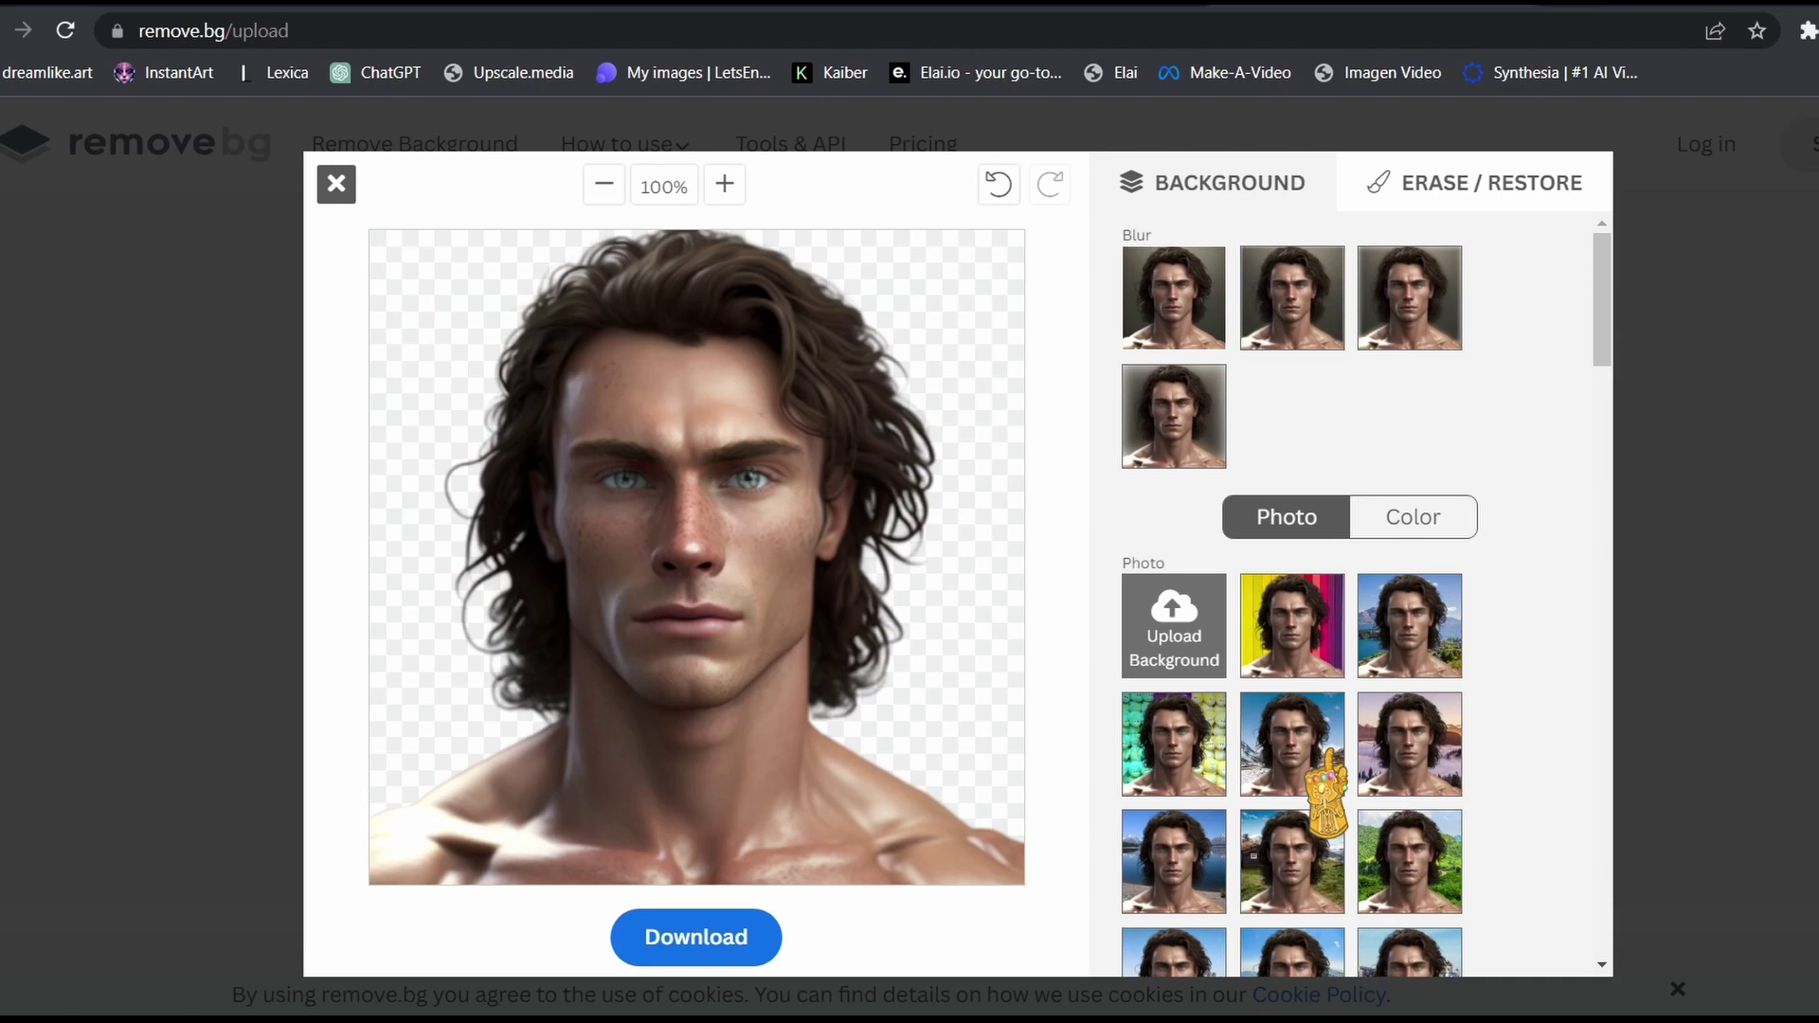
Step: Try blue sky, pink sky and tropical beach backdrops, settling on the blue cloudy sky
{"action": "scroll", "coordinate": [1317, 777], "scroll_direction": "down", "scroll_amount": 20}
{"action": "scroll", "coordinate": [1278, 796], "scroll_direction": "down", "scroll_amount": 3}
{"action": "left_click", "coordinate": [1127, 812]}
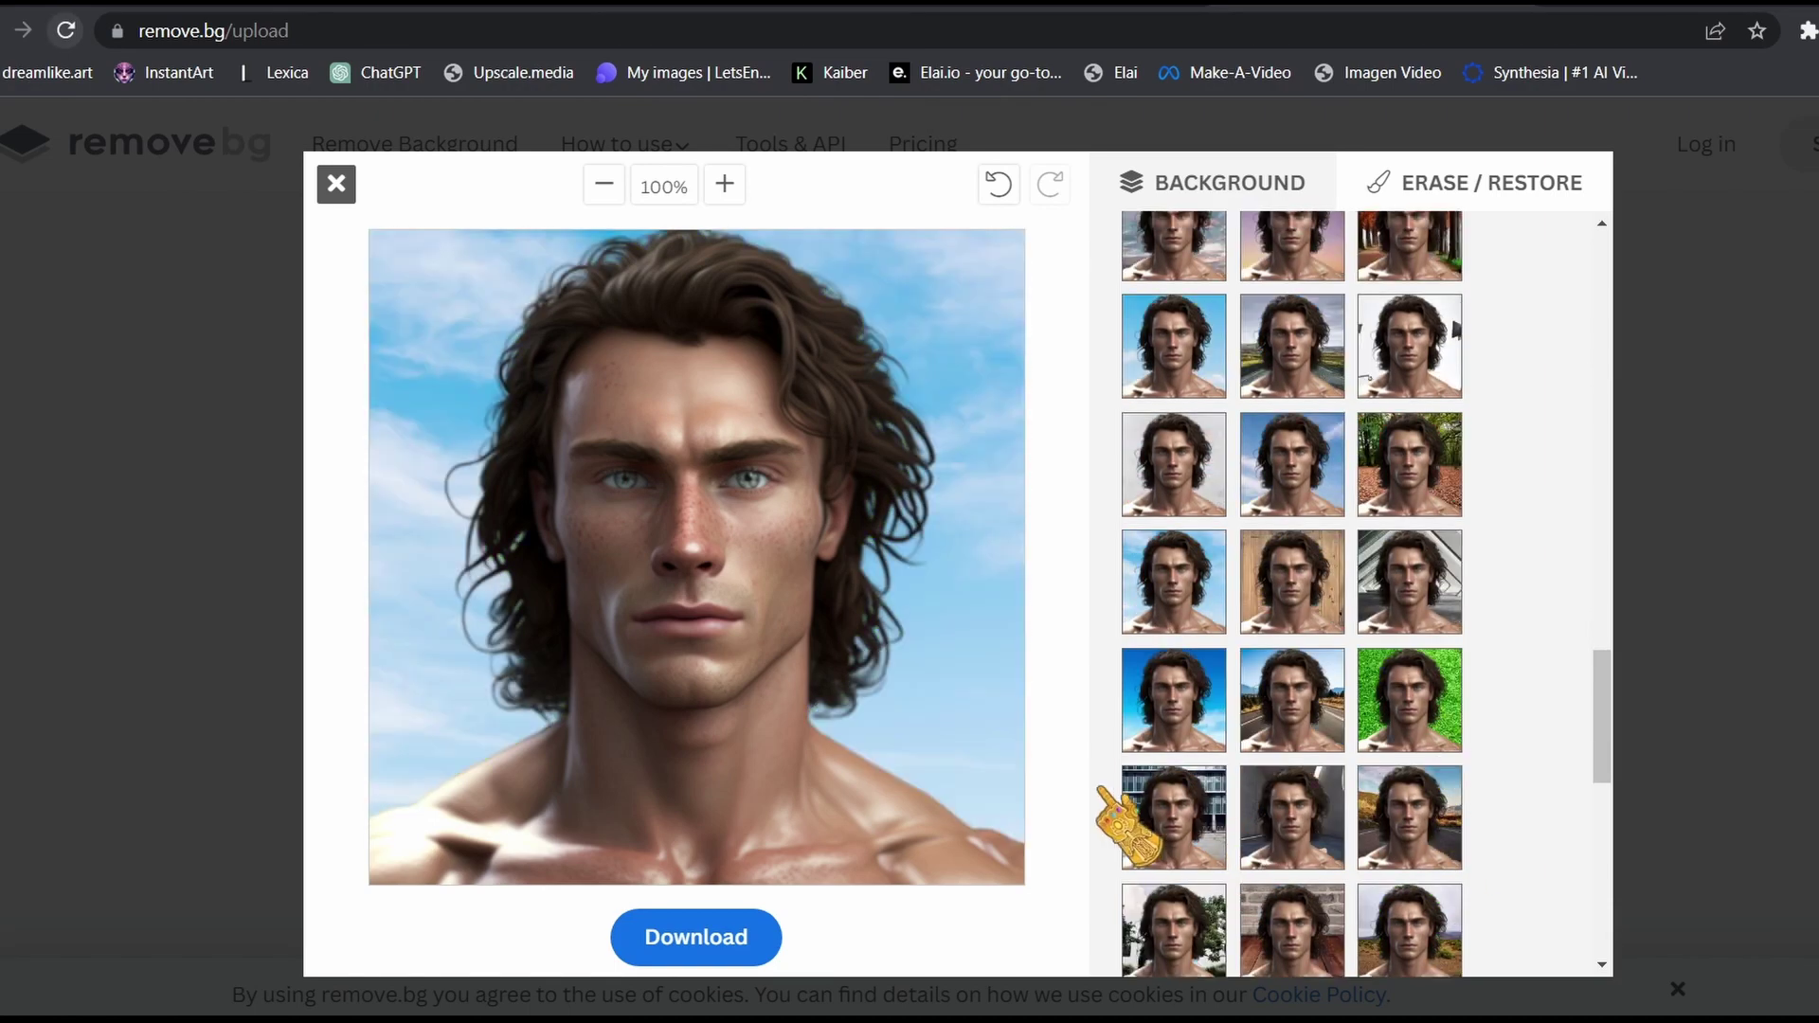
{"action": "left_click", "coordinate": [1326, 776]}
{"action": "scroll", "coordinate": [1547, 785], "scroll_direction": "down", "scroll_amount": 5}
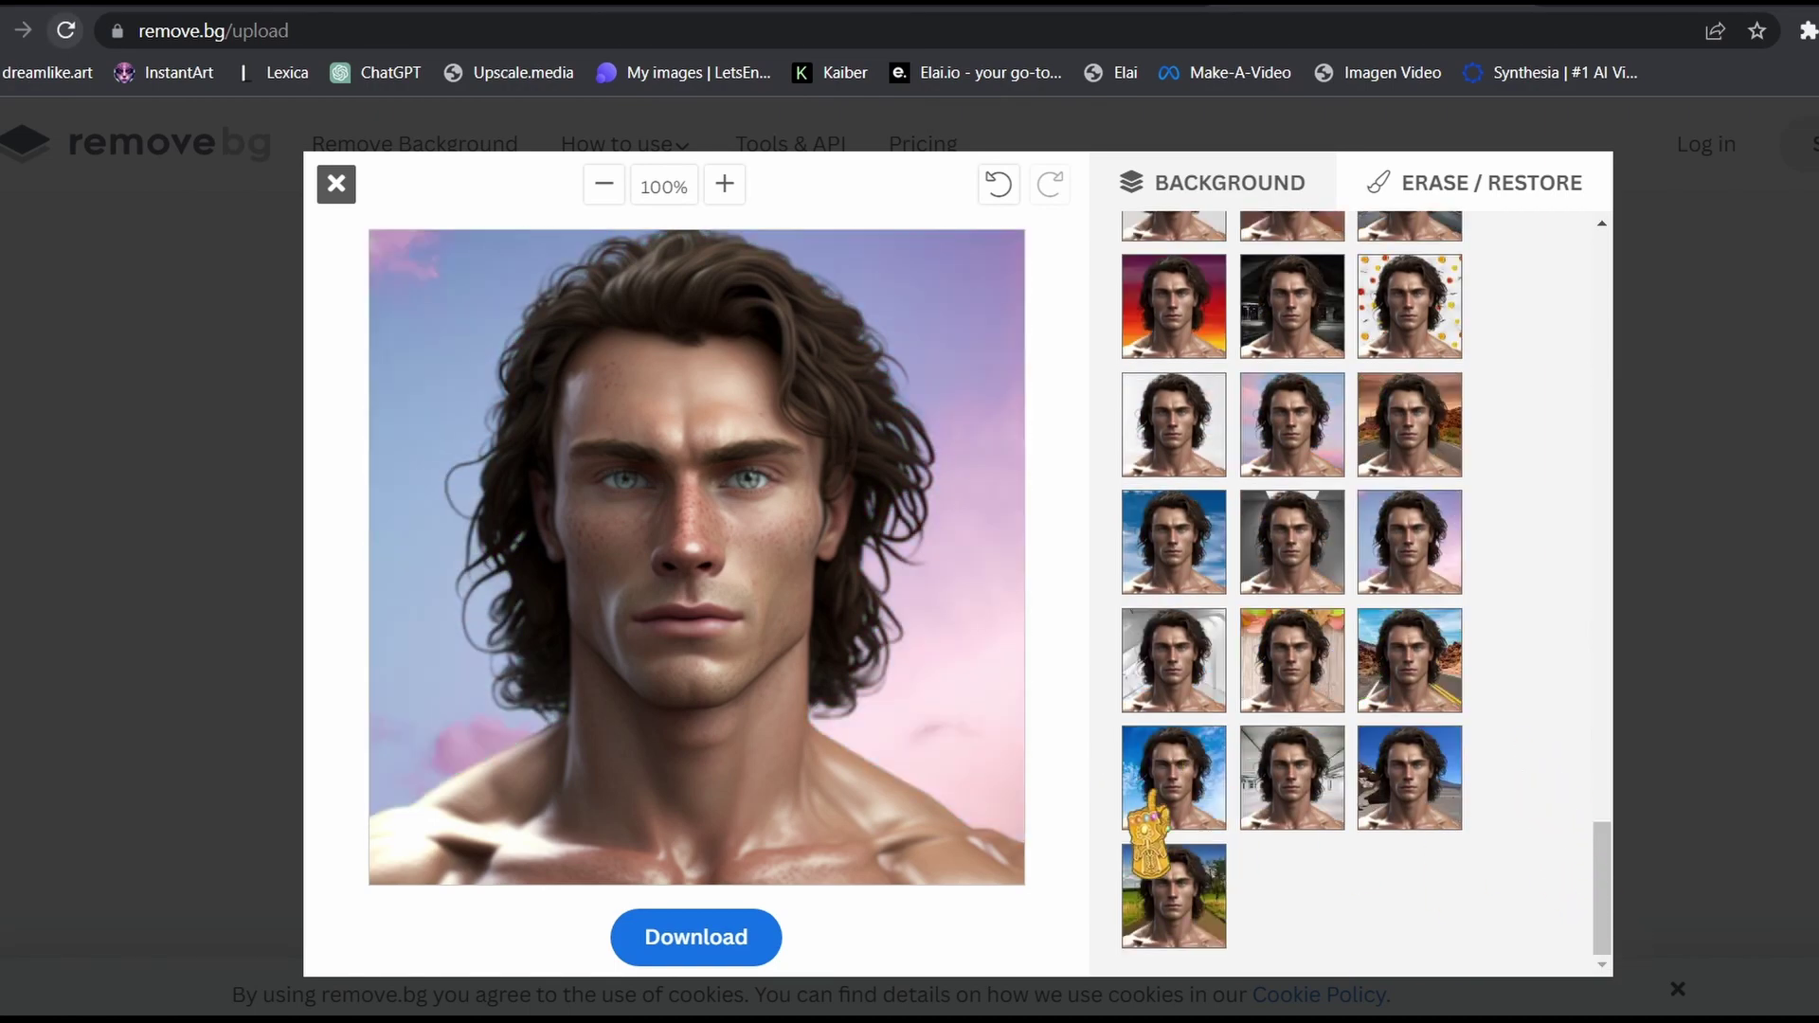
{"action": "scroll", "coordinate": [1161, 805], "scroll_direction": "up", "scroll_amount": 3}
{"action": "left_click", "coordinate": [1157, 590]}
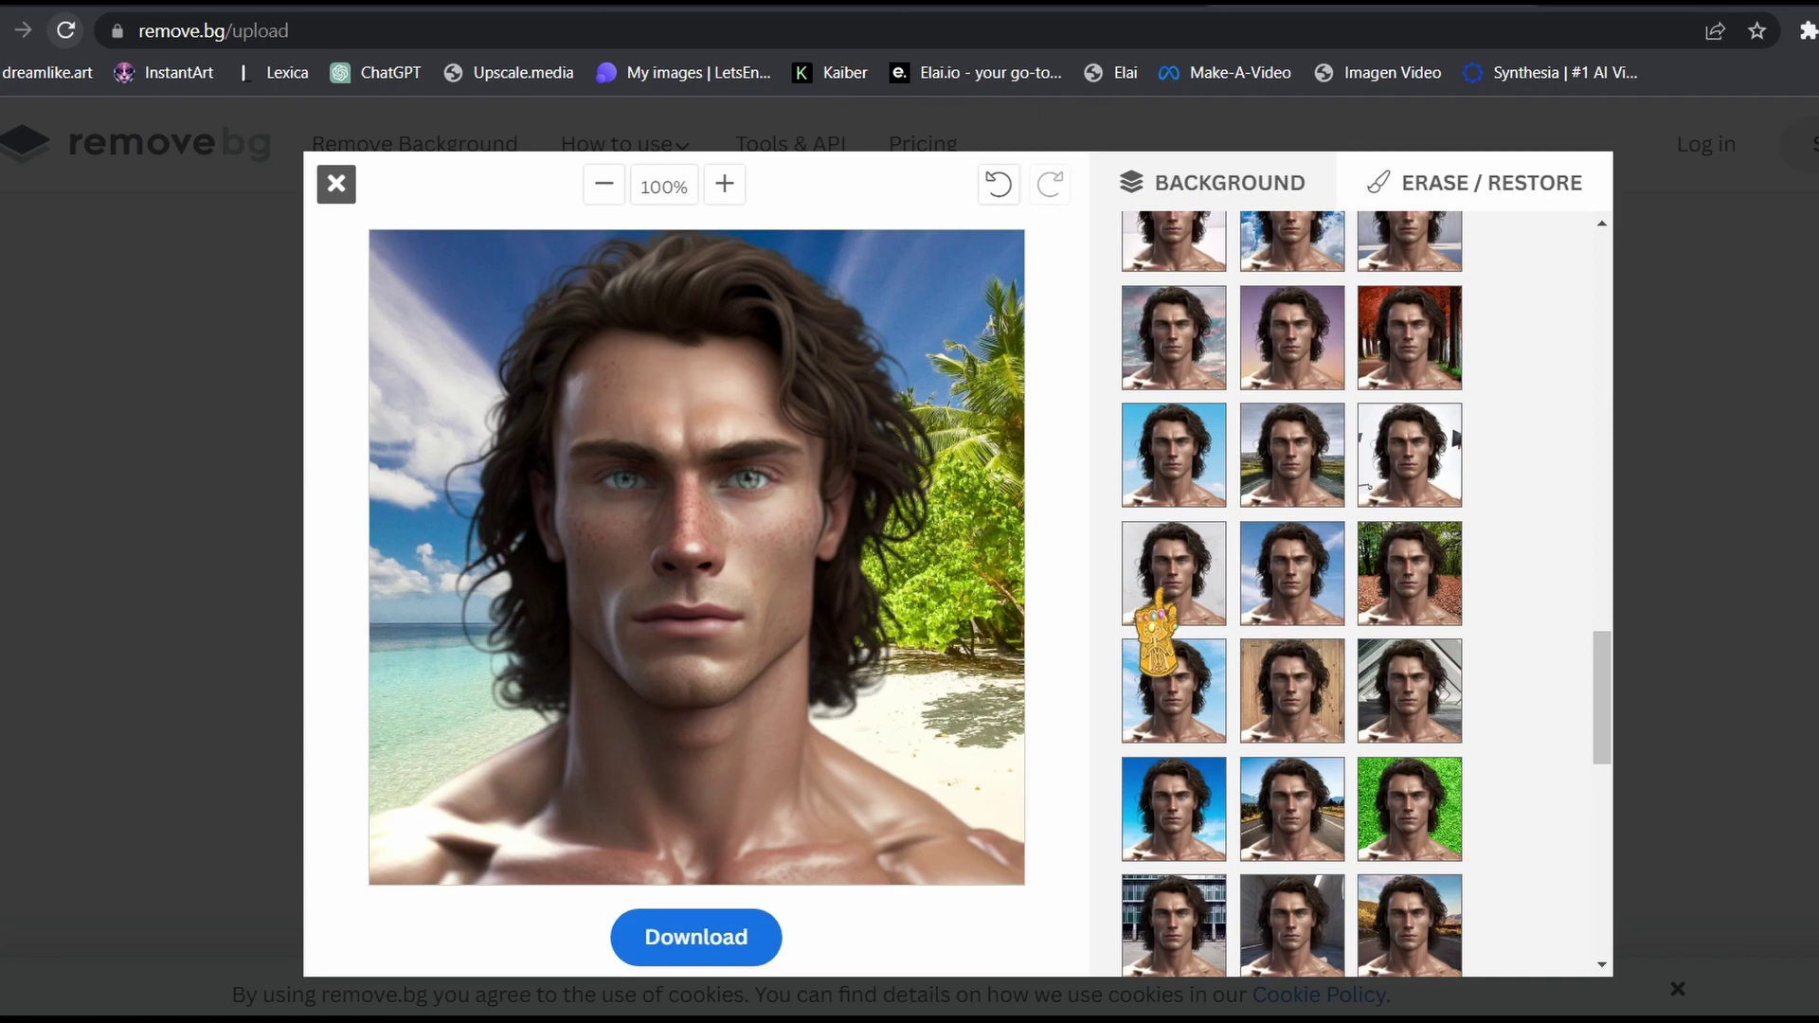
{"action": "scroll", "coordinate": [1158, 597], "scroll_direction": "down", "scroll_amount": 4}
{"action": "left_click", "coordinate": [1369, 753]}
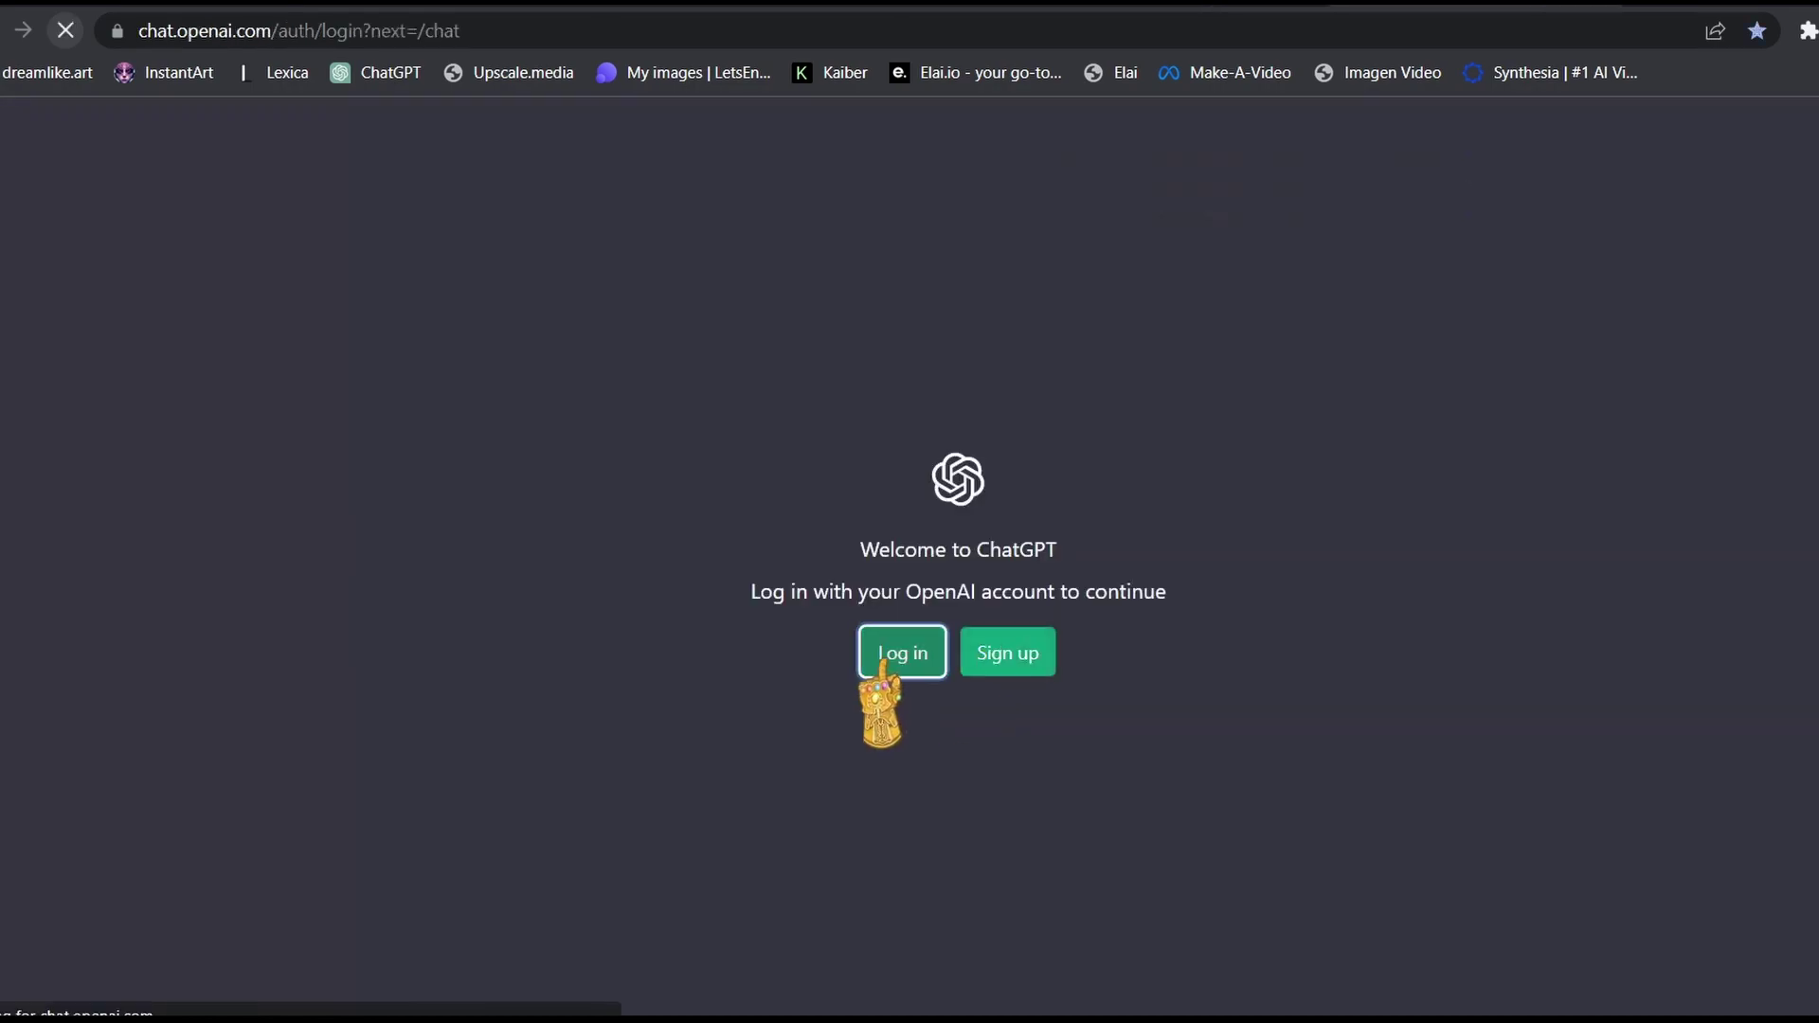
{"action": "left_click", "coordinate": [890, 652]}
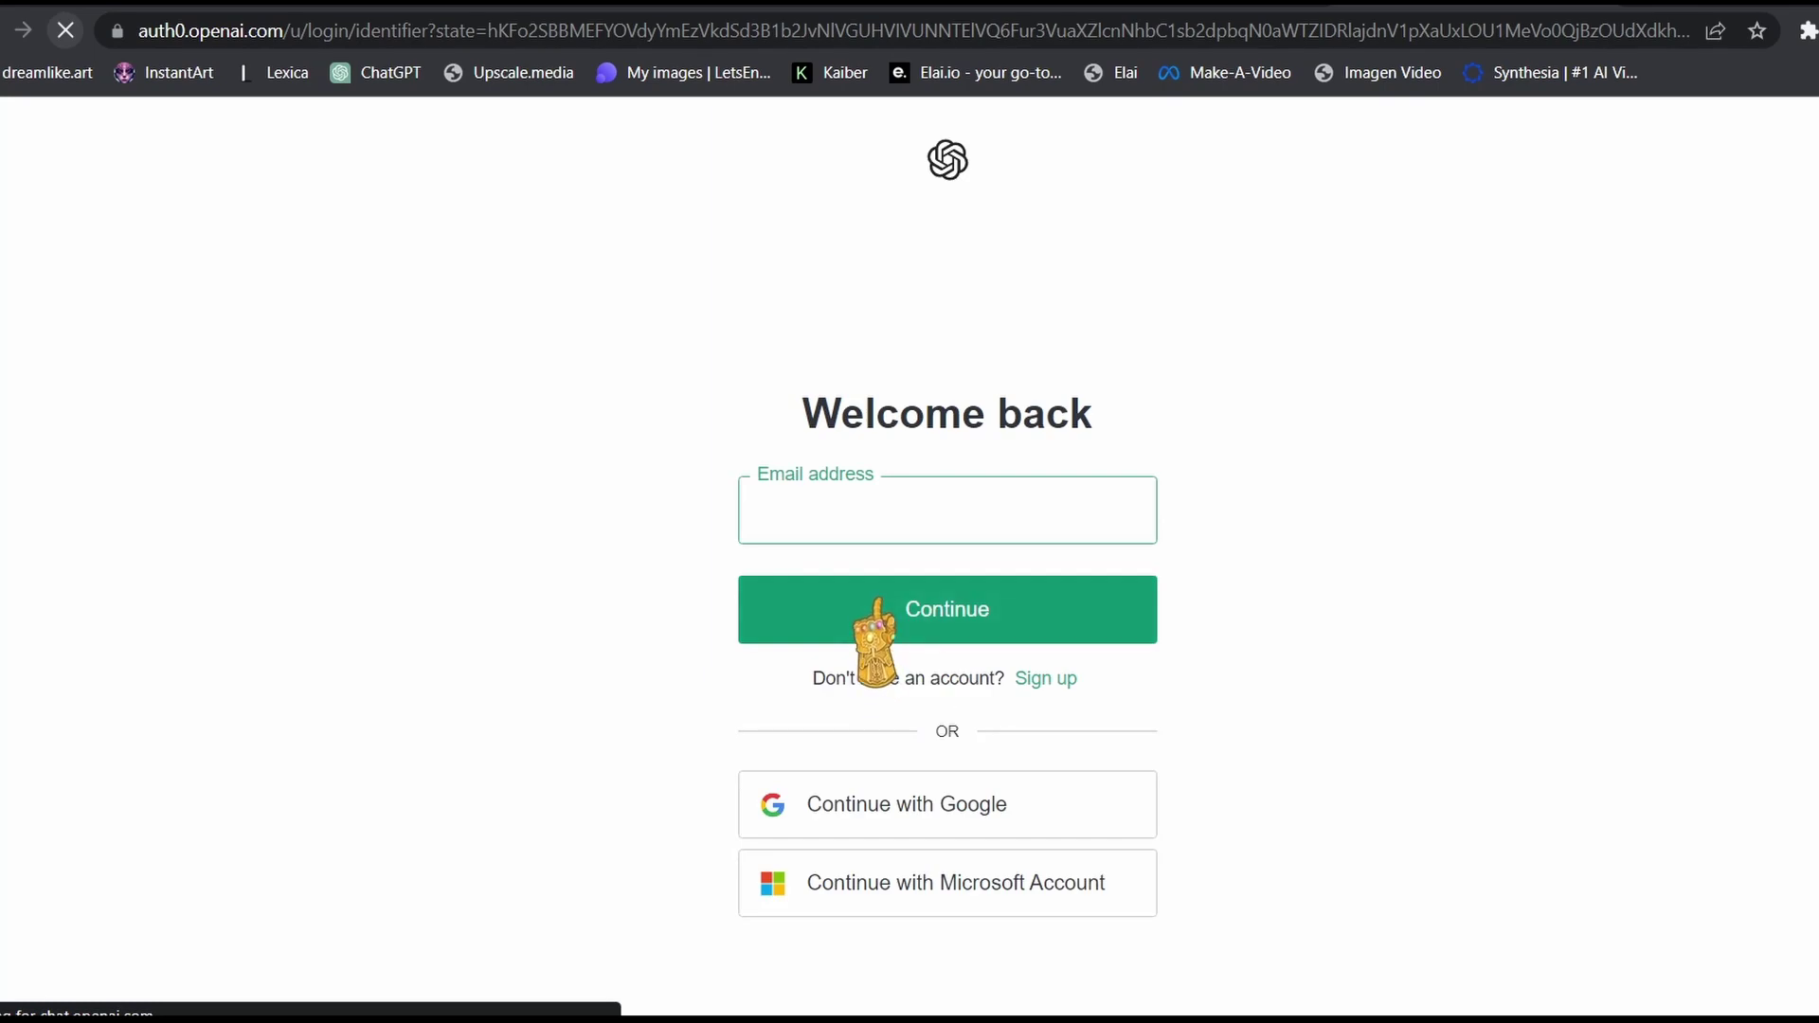
{"action": "left_click", "coordinate": [864, 515]}
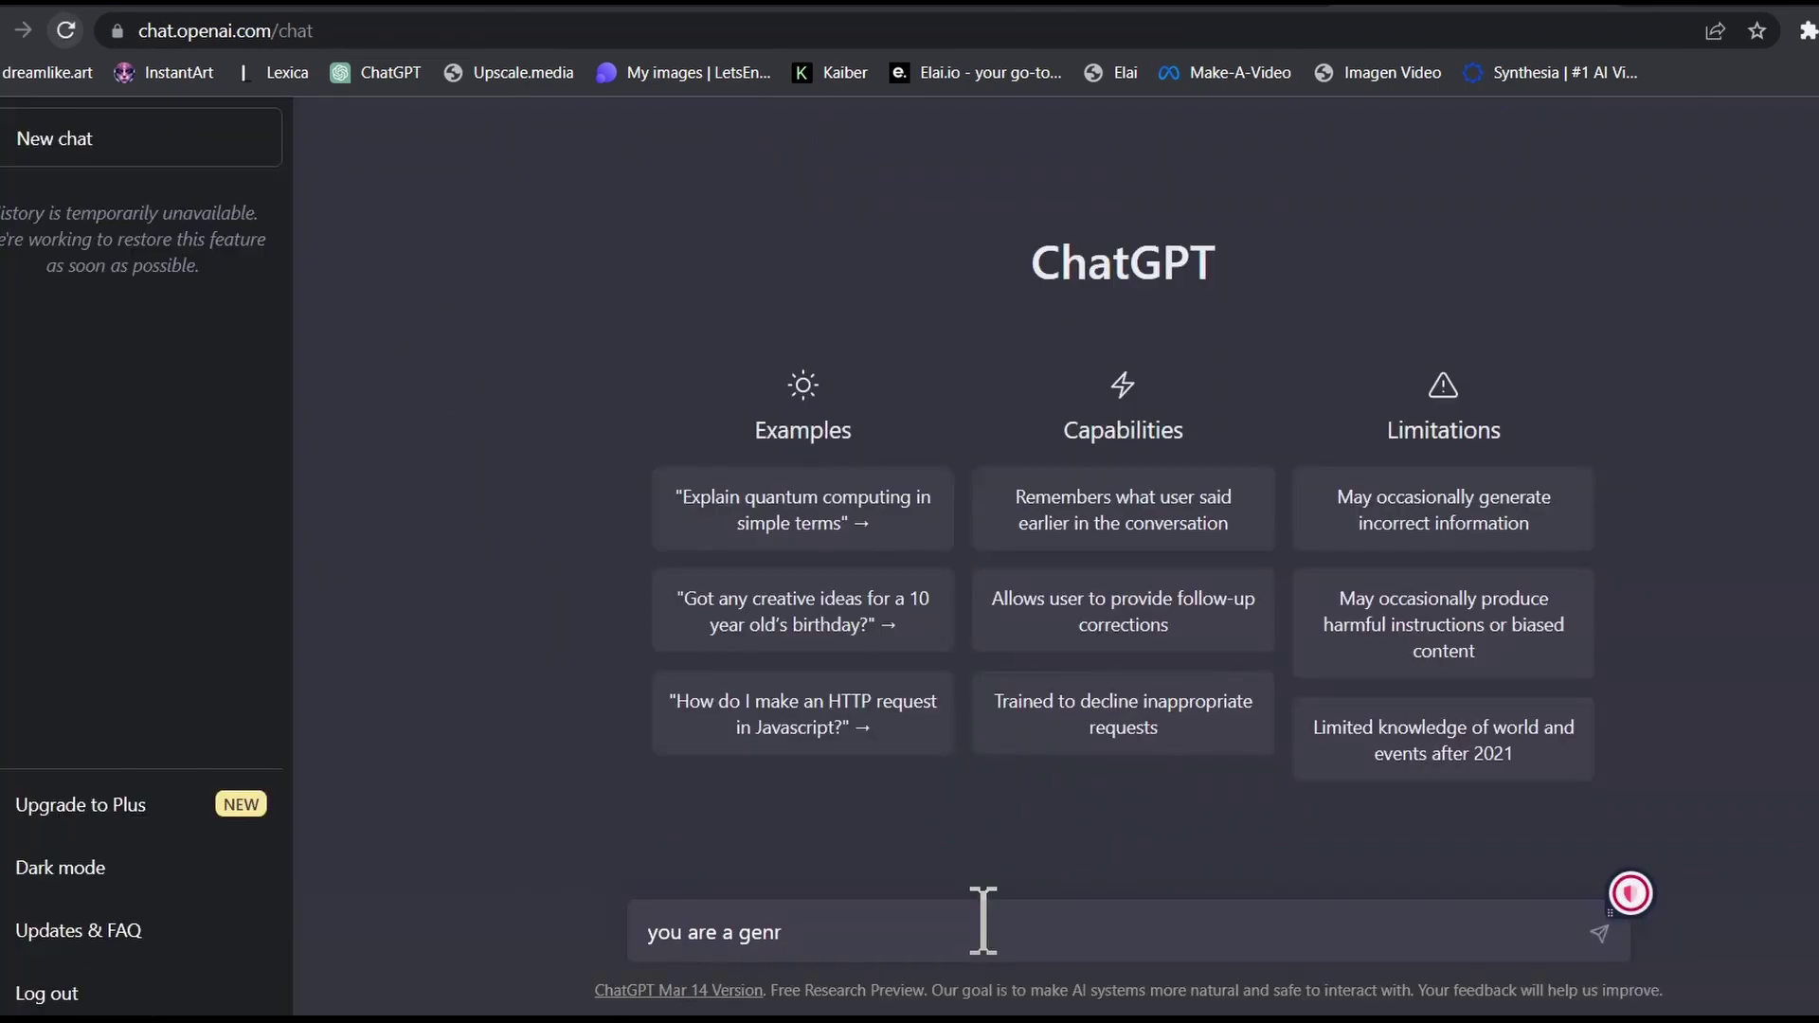
{"action": "key", "text": "BackSpace"}
{"action": "type", "text": "erated ai avatar who has "}
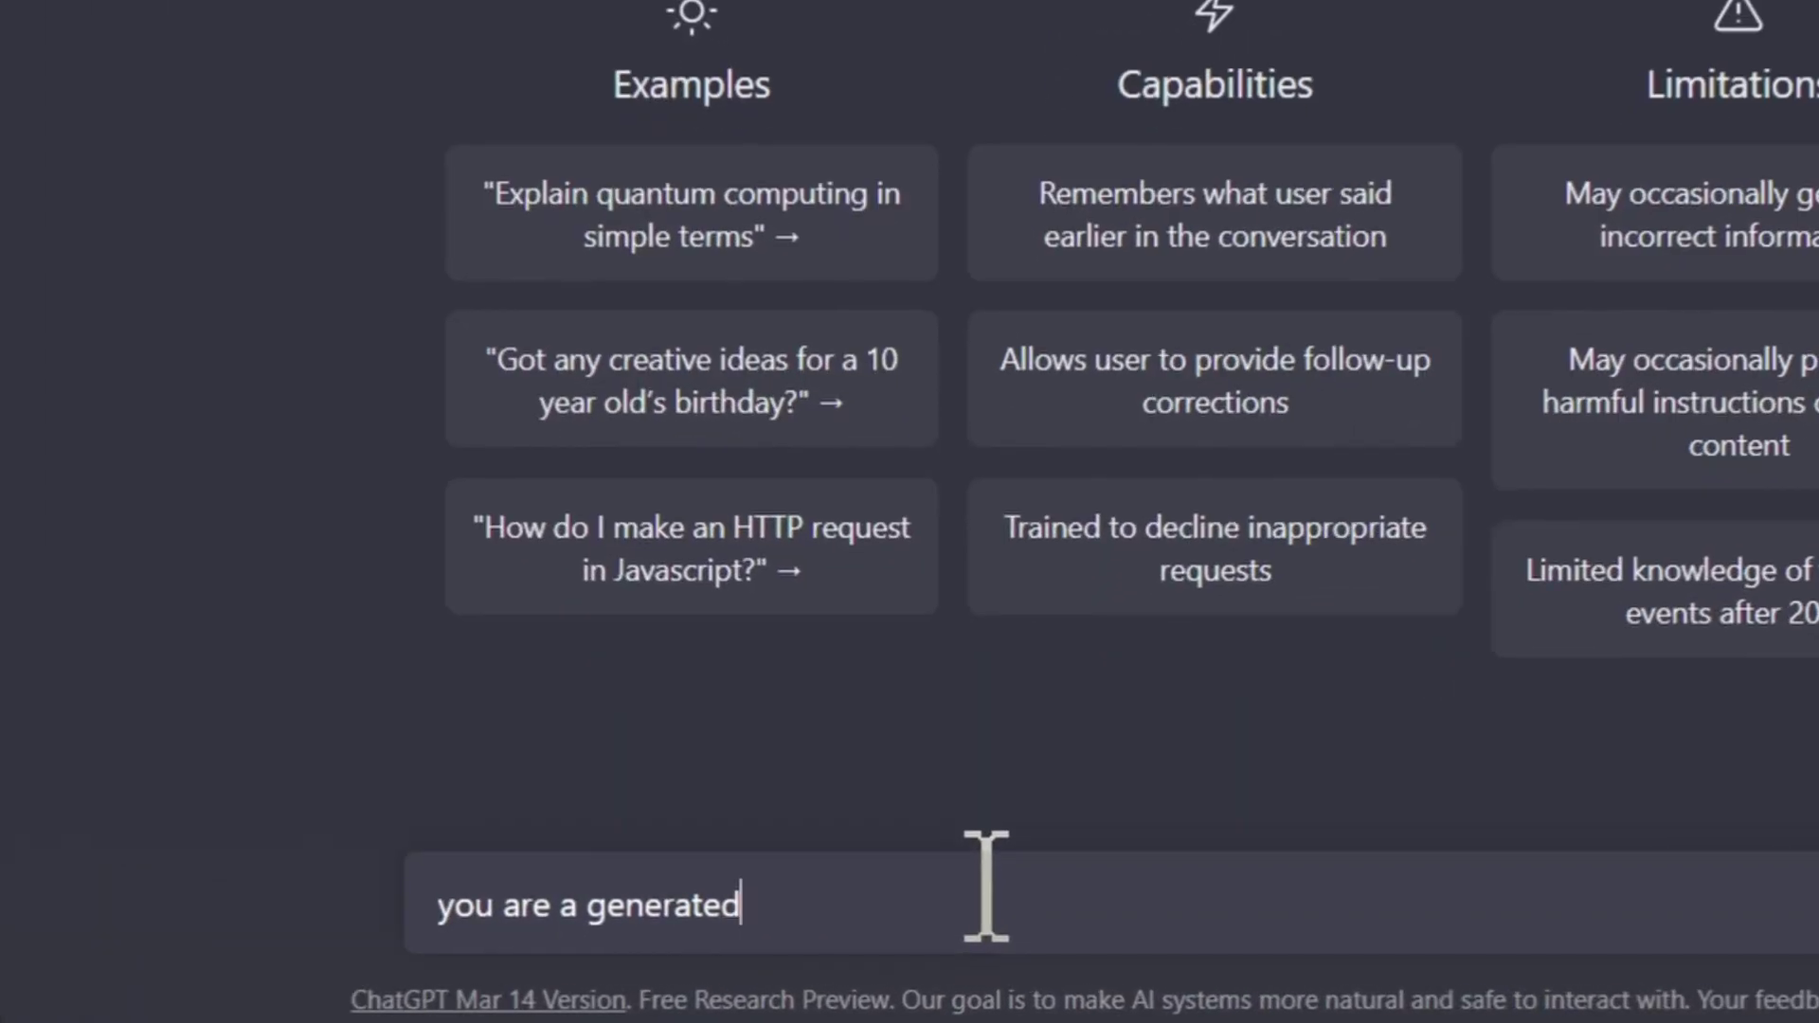
{"action": "type", "text": "a youtube channel with 2 thousad="}
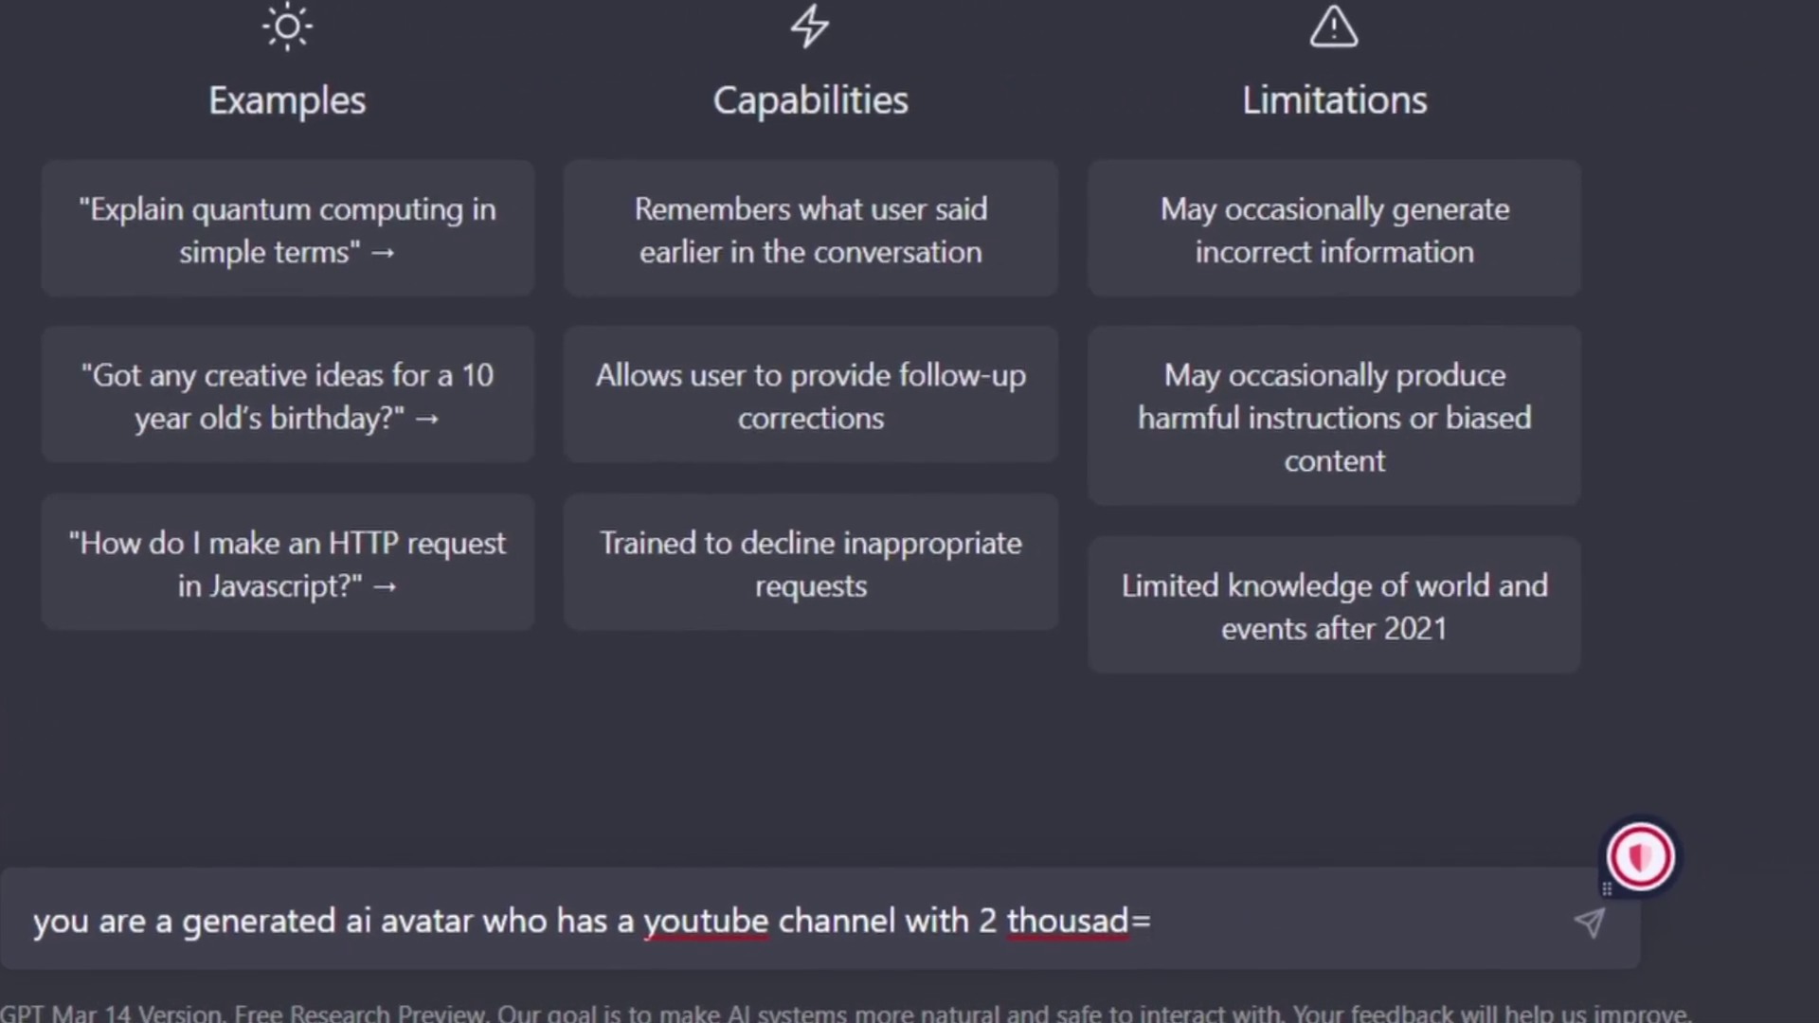
{"action": "key", "text": "BackSpace"}
{"action": "key", "text": "BackSpace"}
{"action": "key", "text": "BackSpace"}
{"action": "type", "text": "ands subscribers , write me a short script where you thank y"}
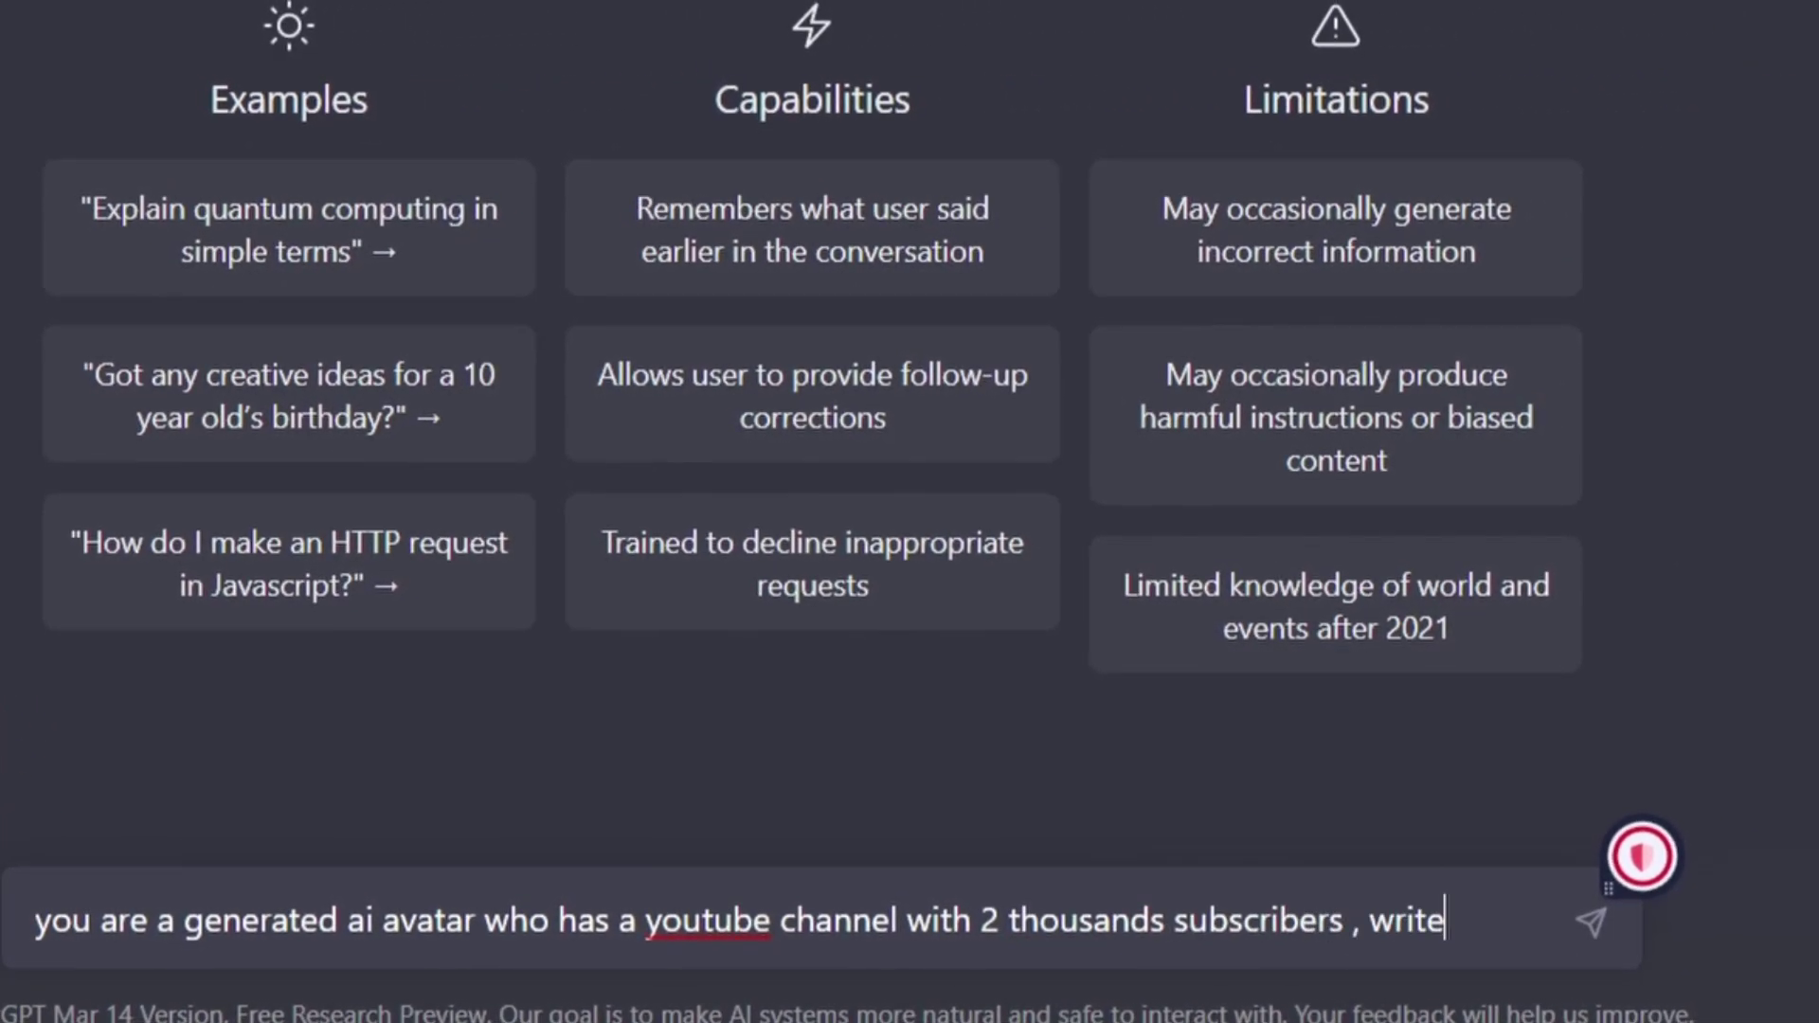
{"action": "key", "text": "BackSpace"}
{"action": "key", "text": "BackSpace"}
{"action": "key", "text": "BackSpace"}
{"action": "key", "text": "BackSpace"}
{"action": "key", "text": "BackSpace"}
{"action": "key", "text": "BackSpace"}
{"action": "key", "text": "BackSpace"}
{"action": "type", "text": "show your gratitude to"}
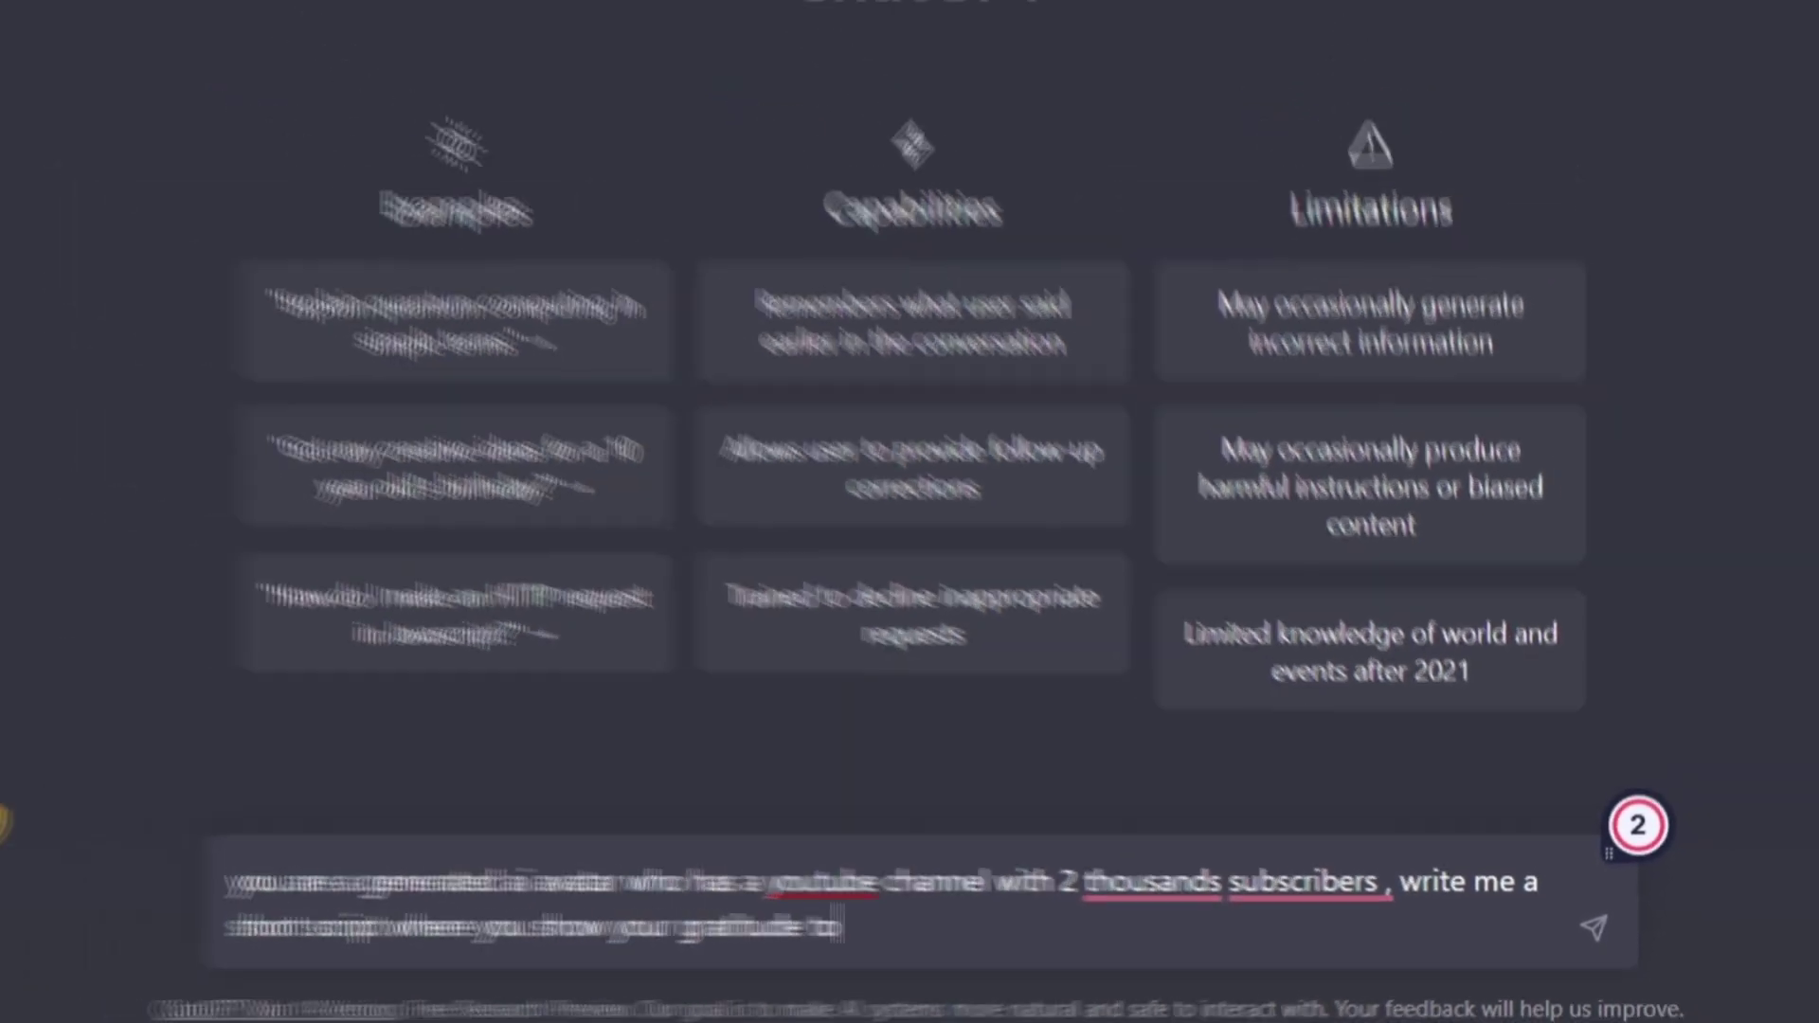
{"action": "type", "text": " your subscribers and tell them how much it means for you"}
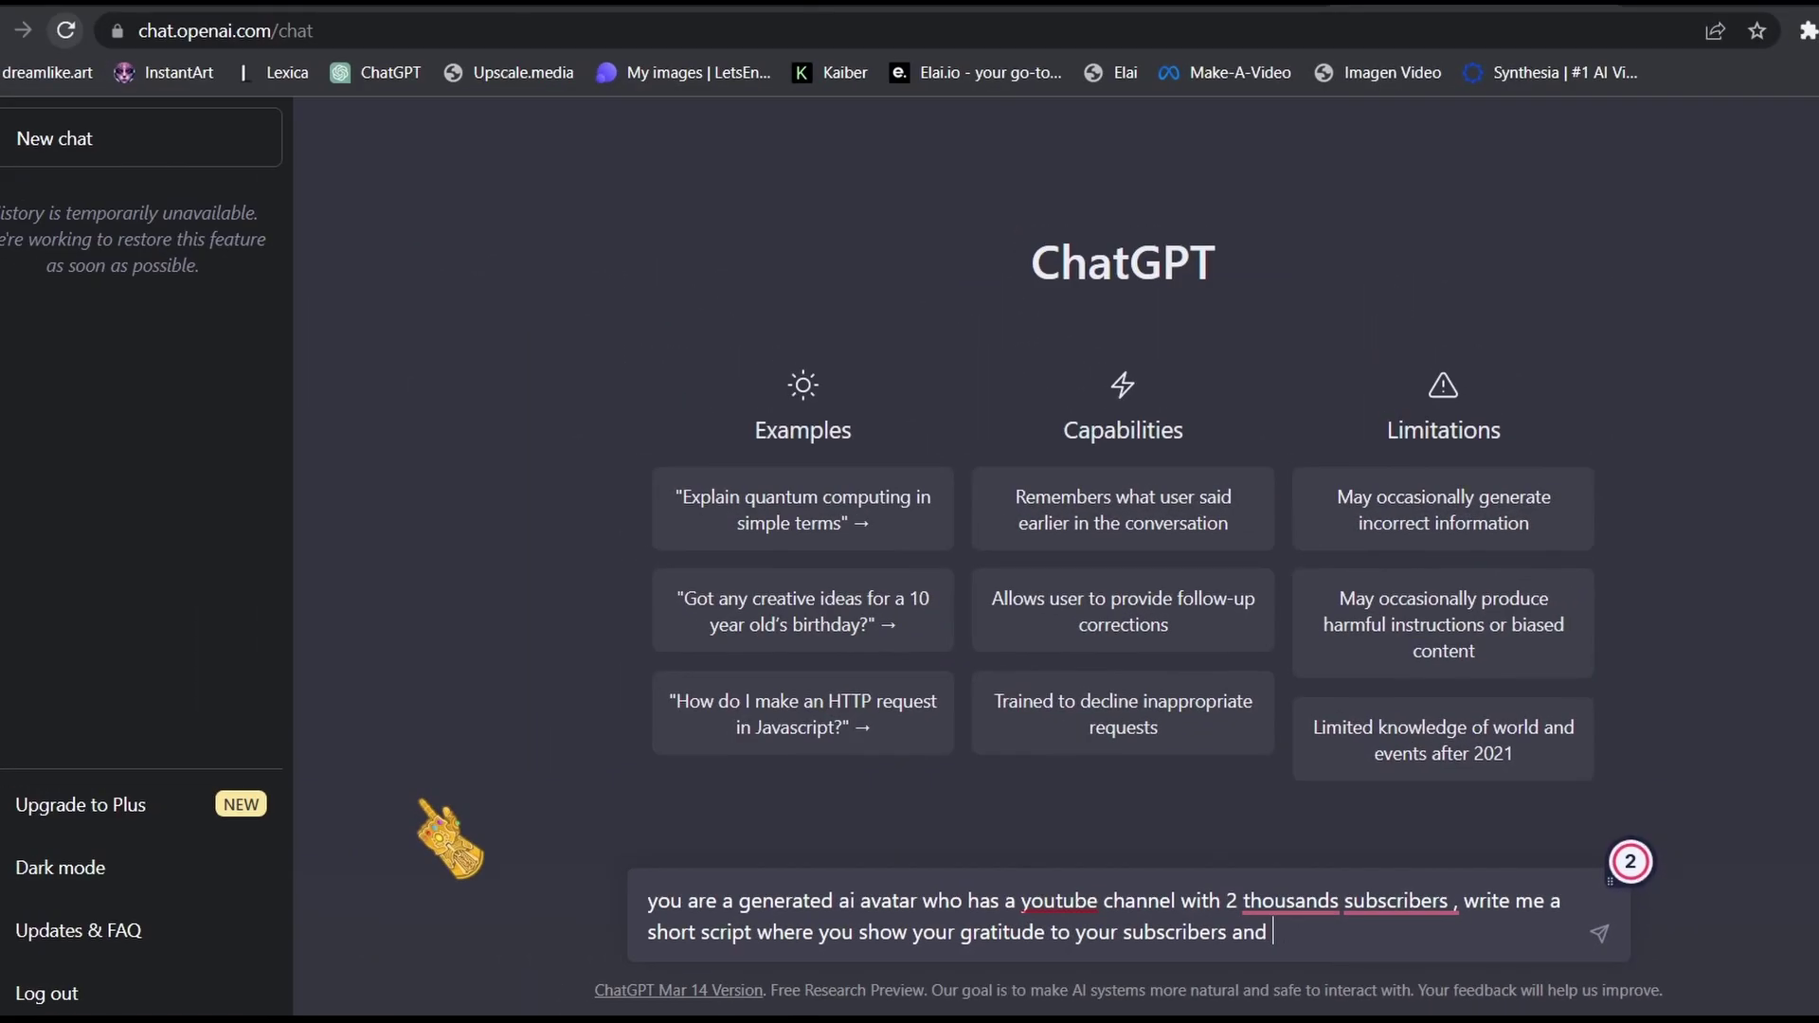
{"action": "key", "text": "Return"}
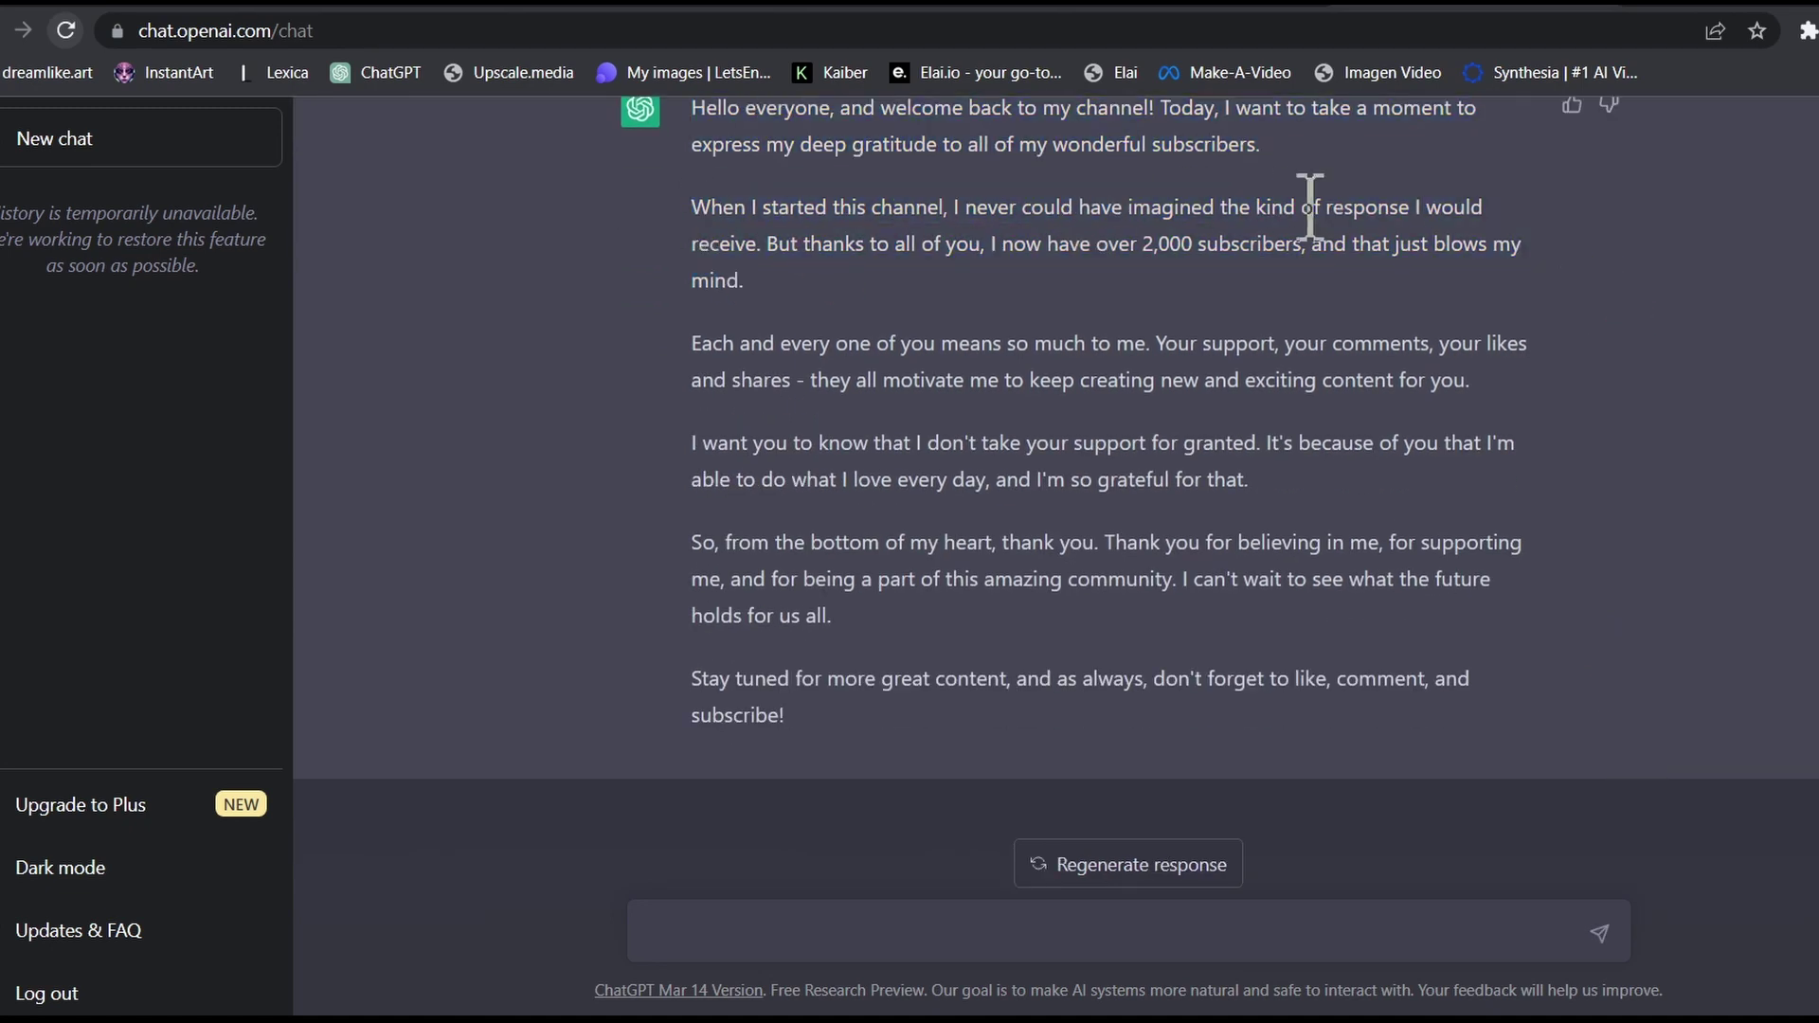
{"action": "left_click_drag", "start_coordinate": [766, 243], "coordinate": [1002, 249]}
{"action": "left_click", "coordinate": [1333, 251]}
{"action": "left_click_drag", "start_coordinate": [696, 343], "coordinate": [1305, 365]}
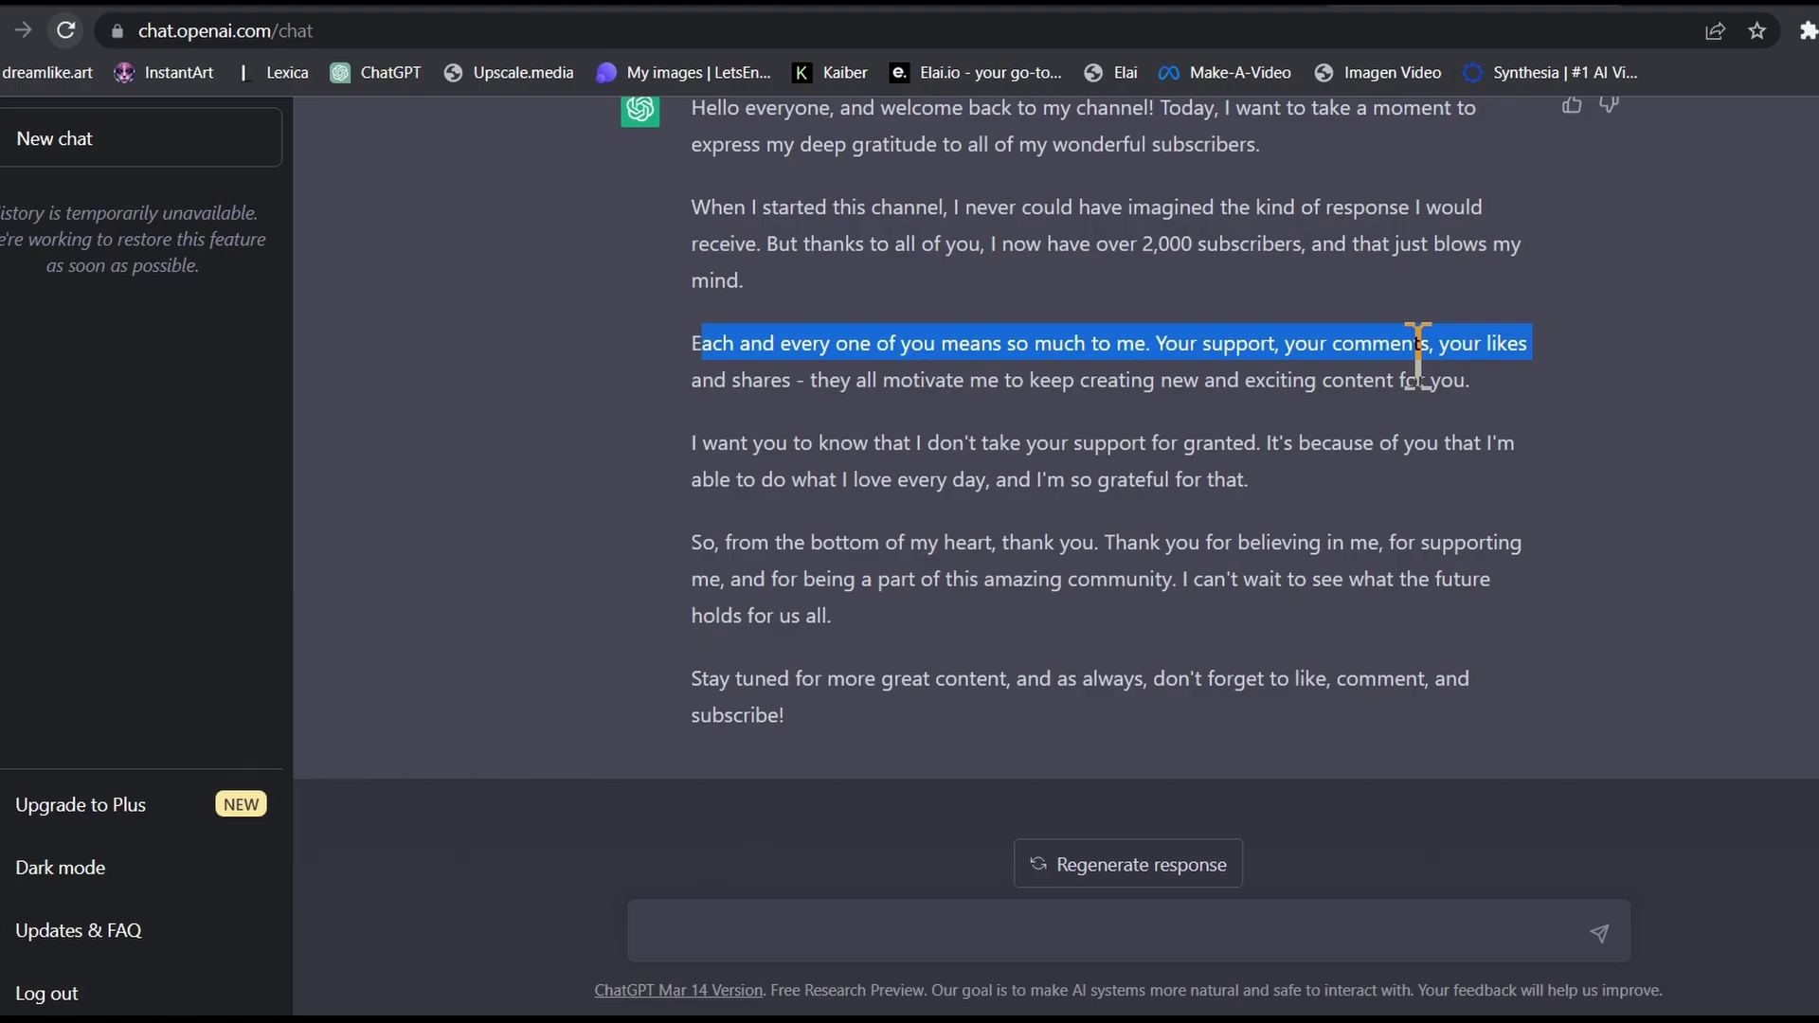
{"action": "left_click", "coordinate": [702, 423]}
{"action": "left_click_drag", "start_coordinate": [816, 379], "coordinate": [1180, 382]}
{"action": "left_click", "coordinate": [727, 450]}
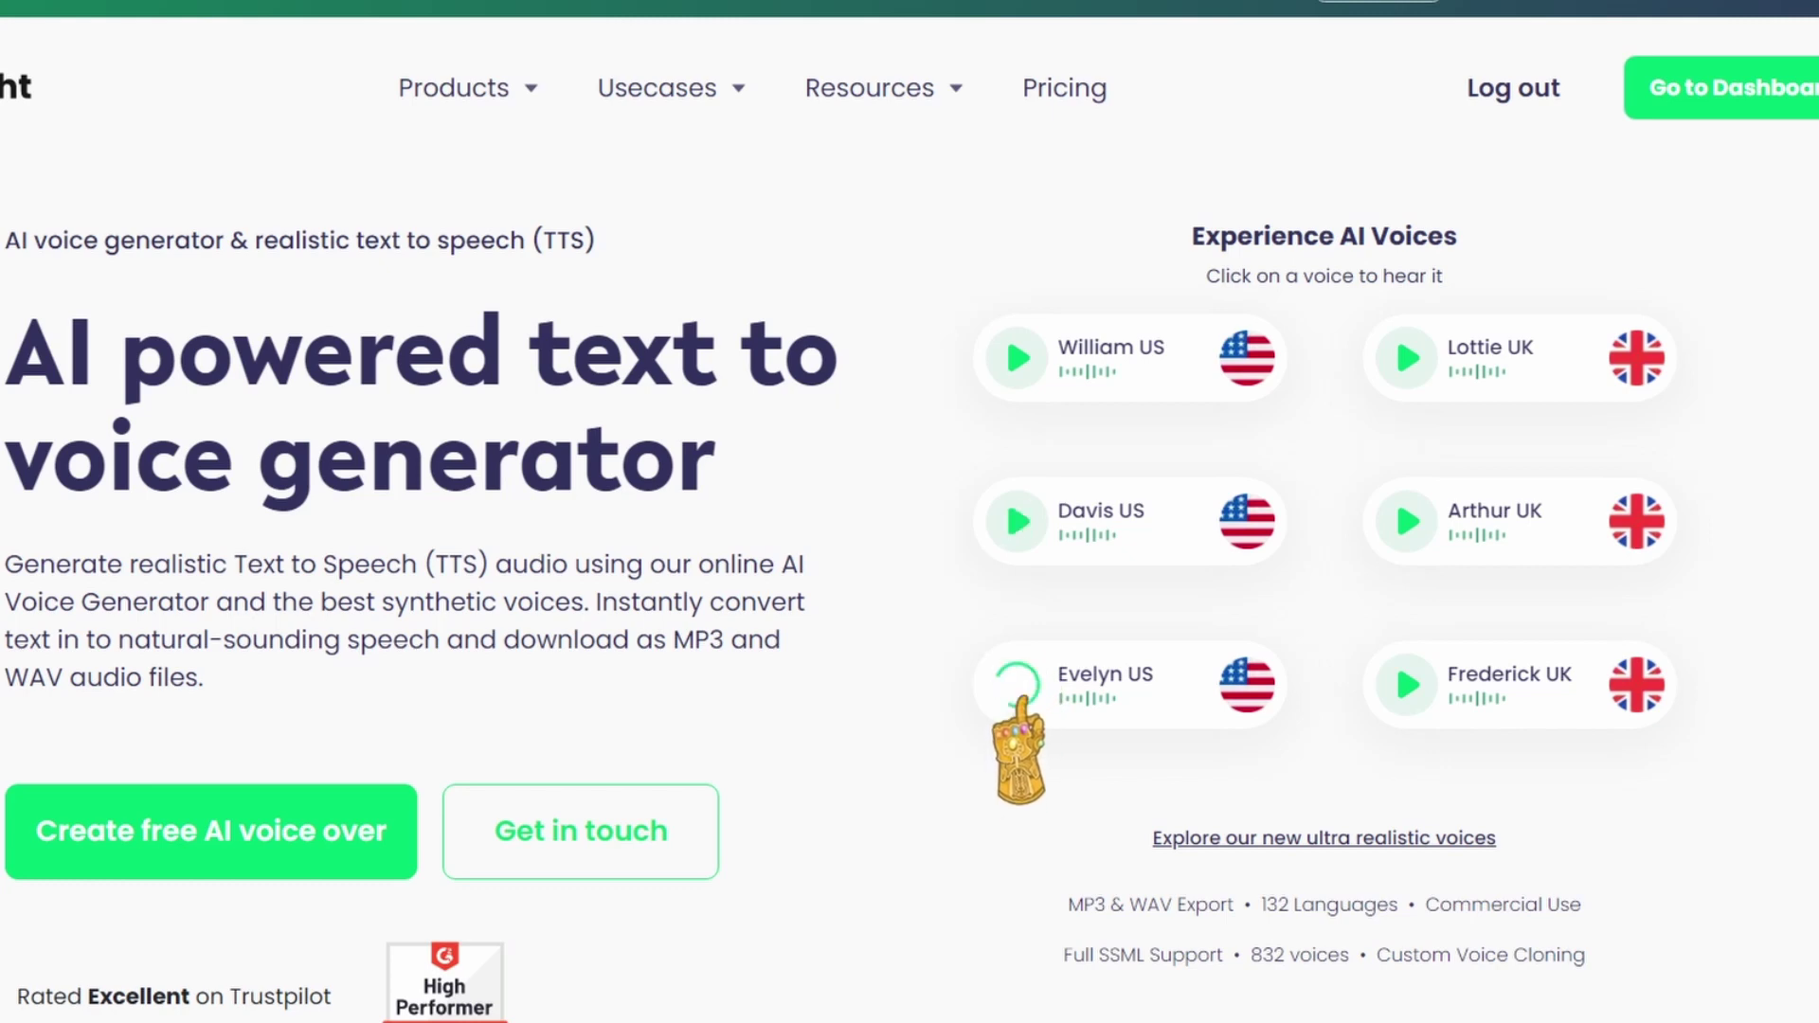
Step: Play the Arthur UK voice sample on the Play.ht homepage
{"action": "left_click", "coordinate": [1408, 530]}
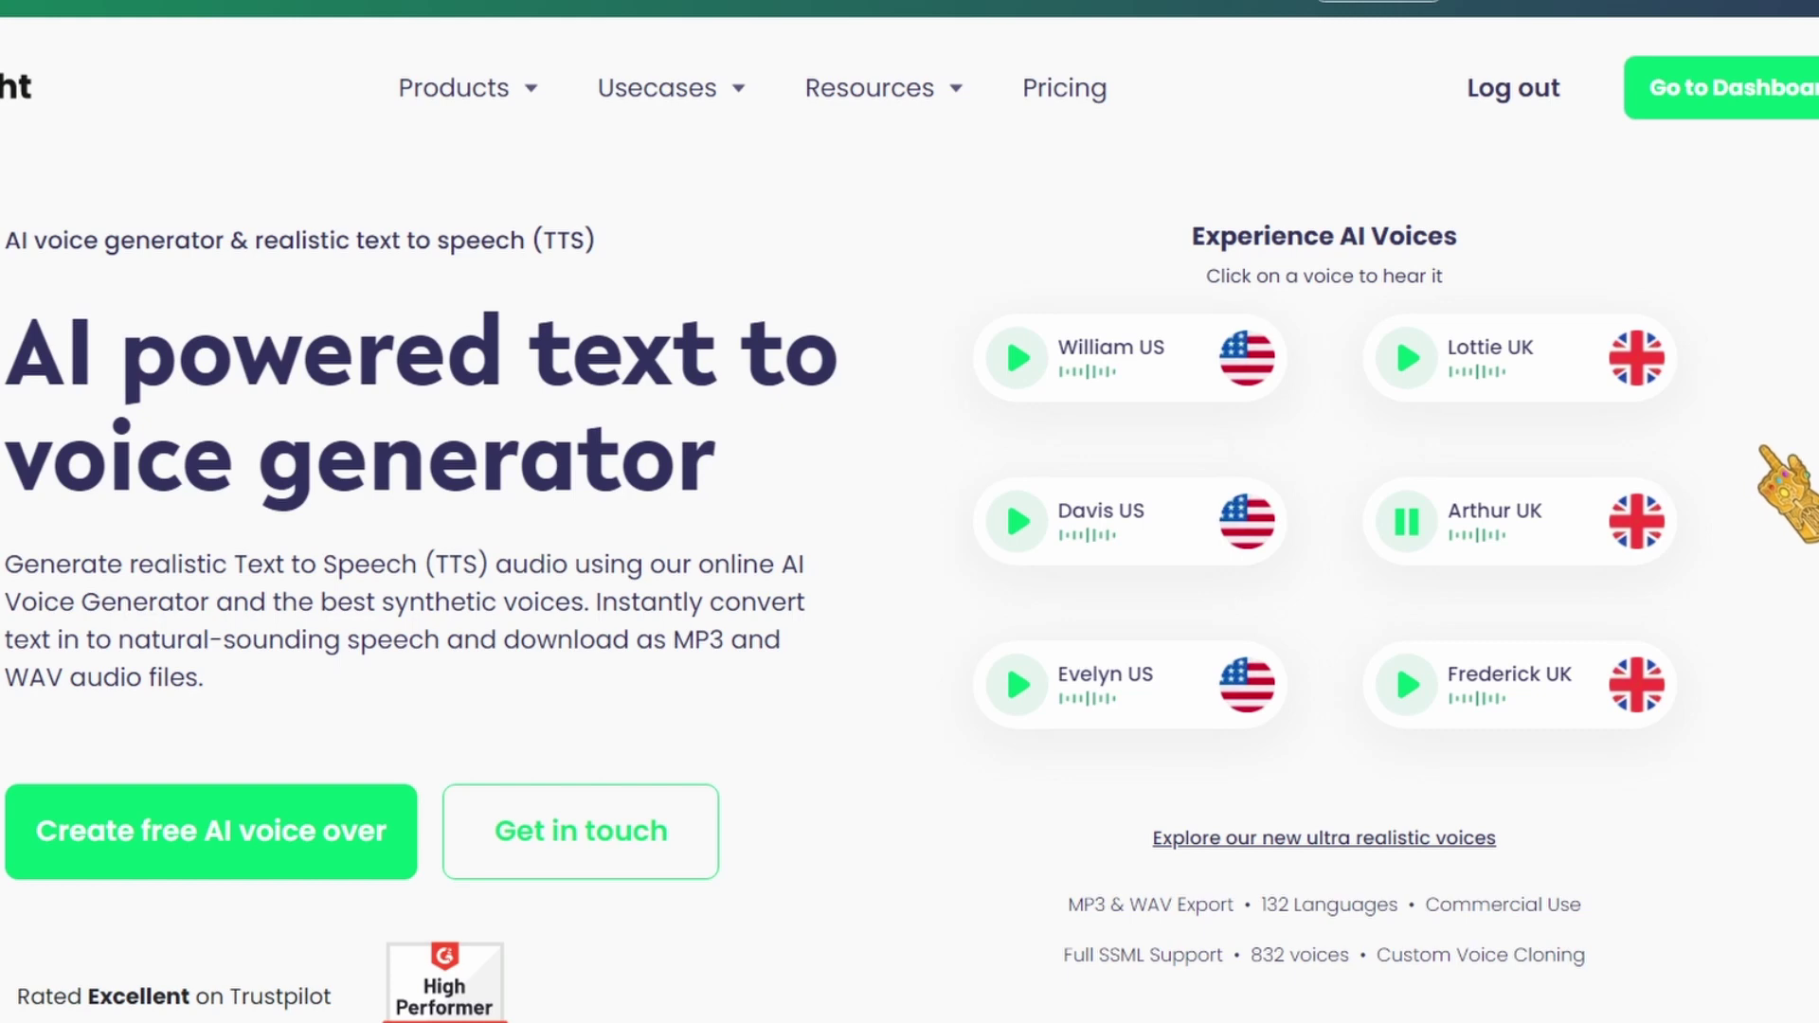
Step: Create a new Ultra Realistic Voices project in Play.ht with Larry as the voice
{"action": "left_click", "coordinate": [1711, 116]}
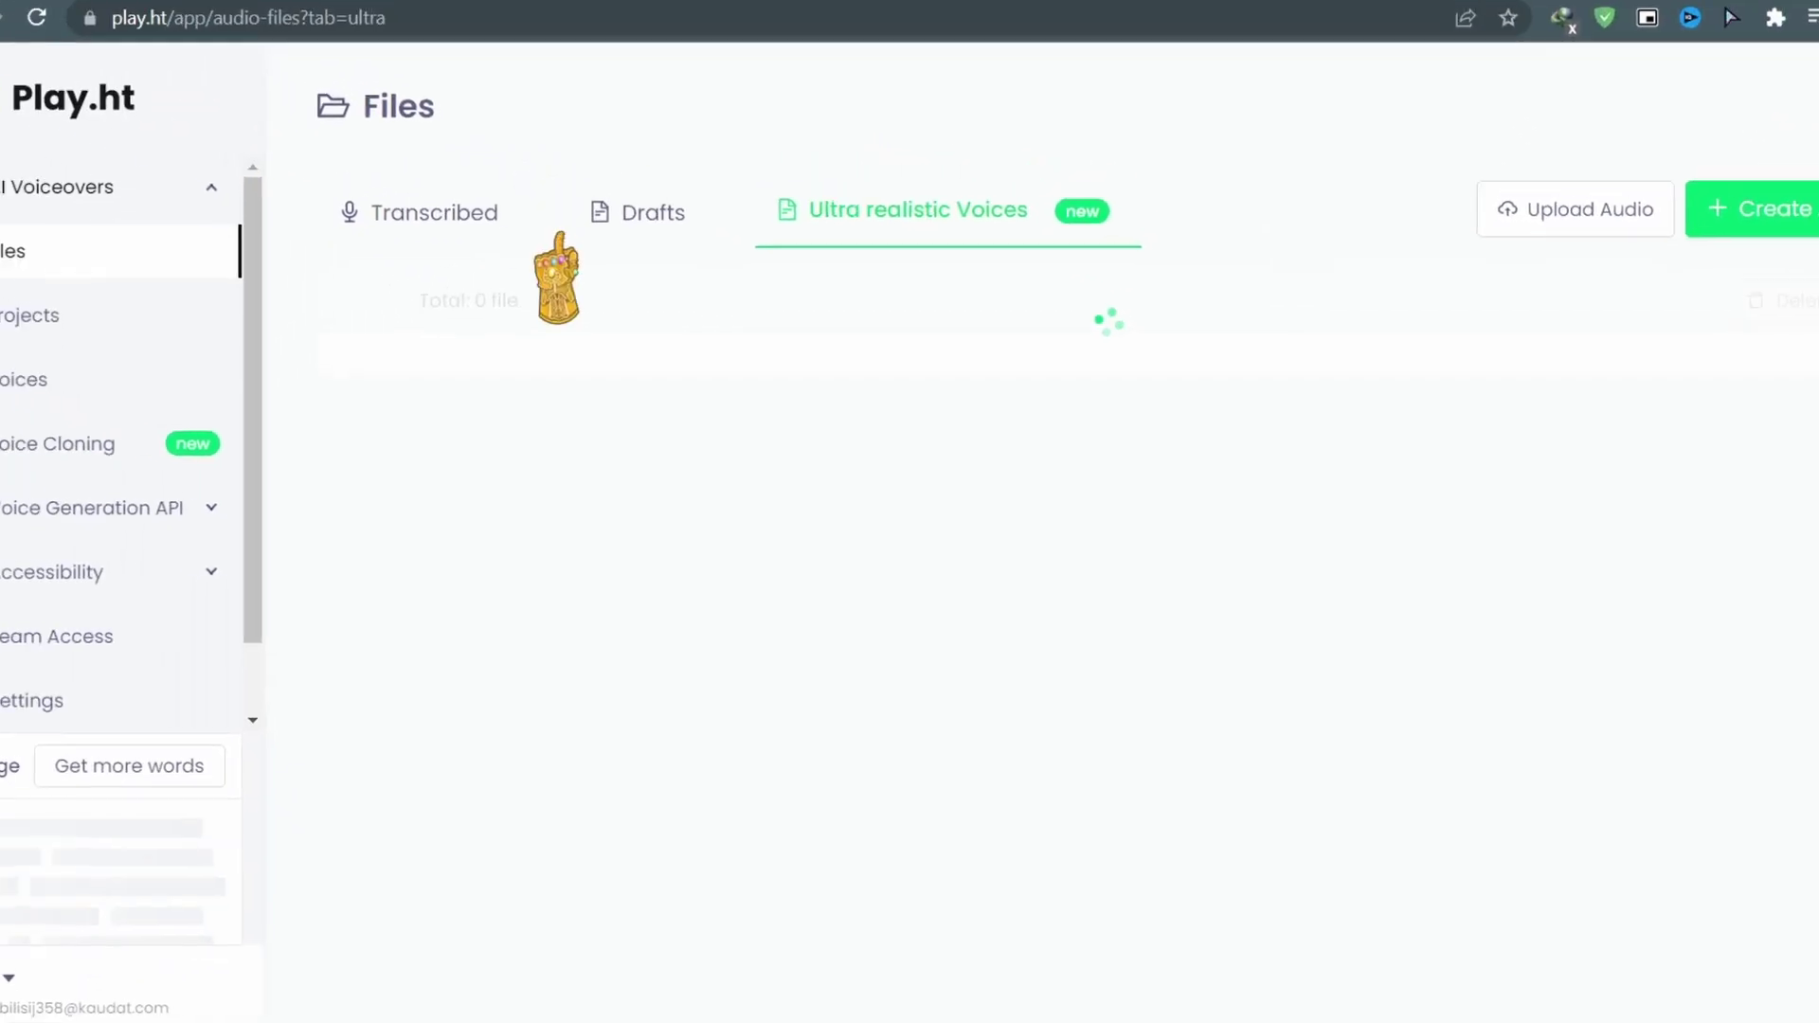
{"action": "left_click", "coordinate": [1745, 220]}
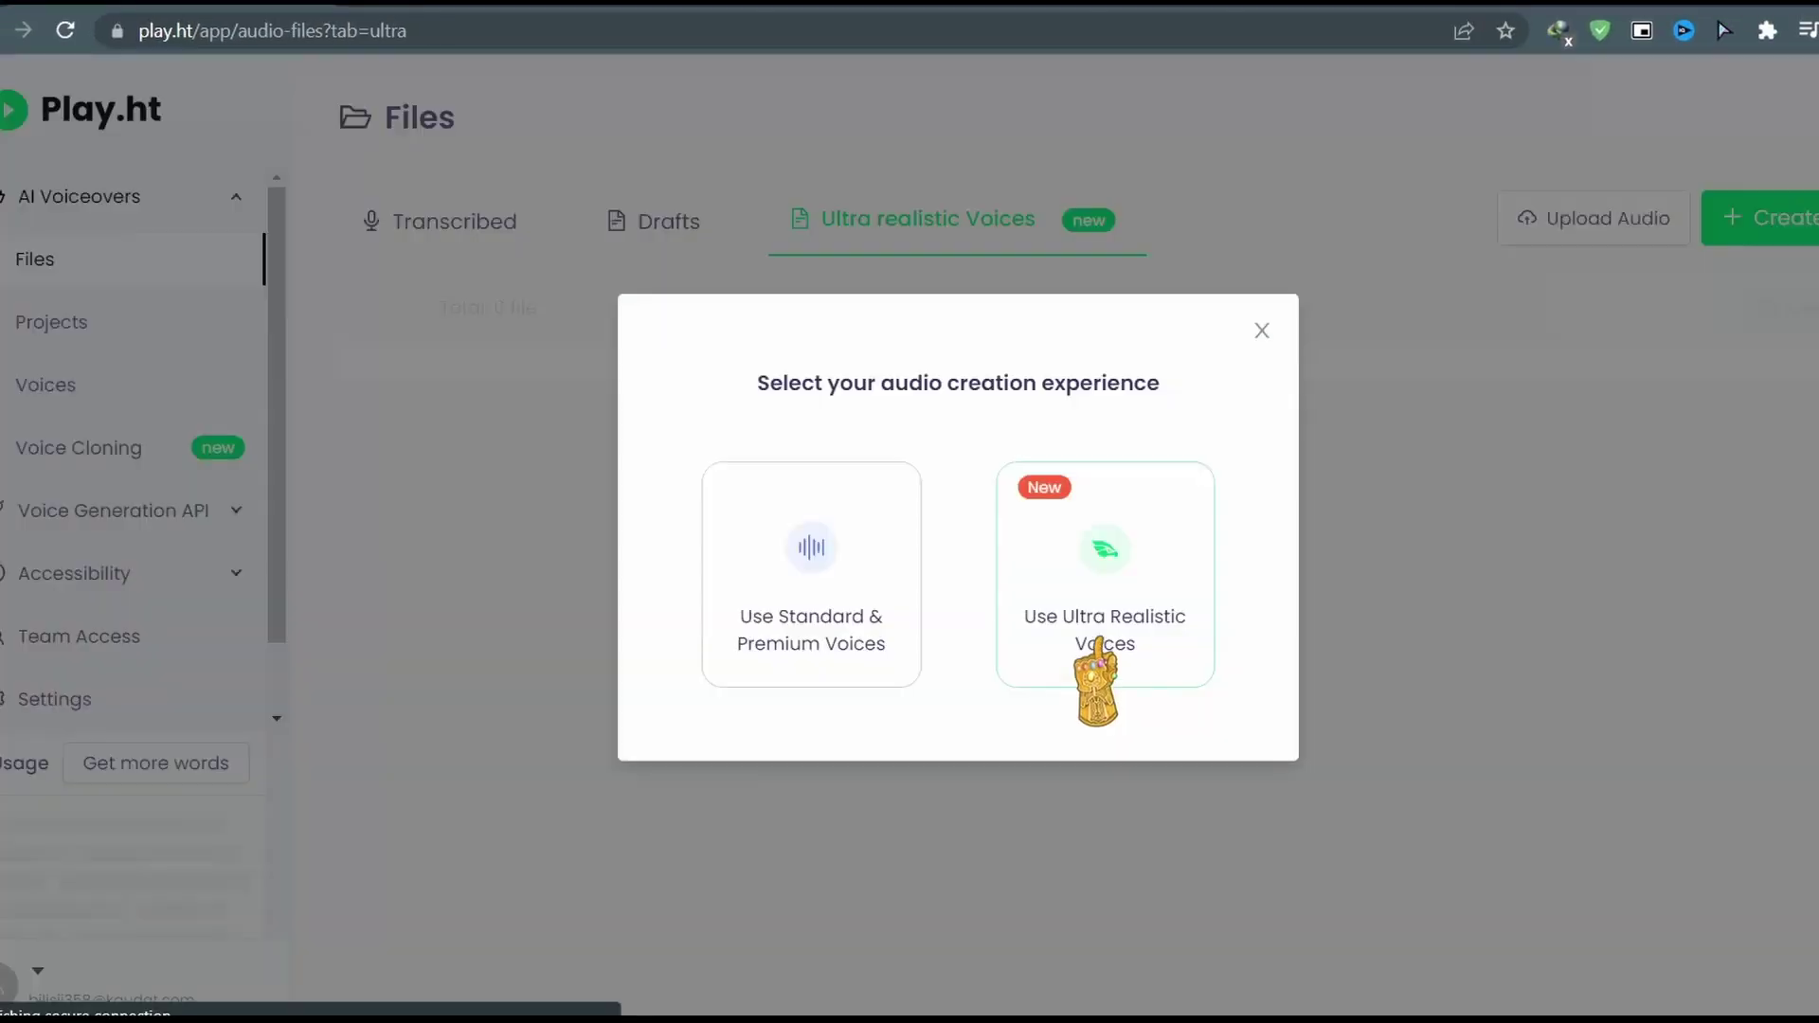
{"action": "left_click", "coordinate": [1116, 566]}
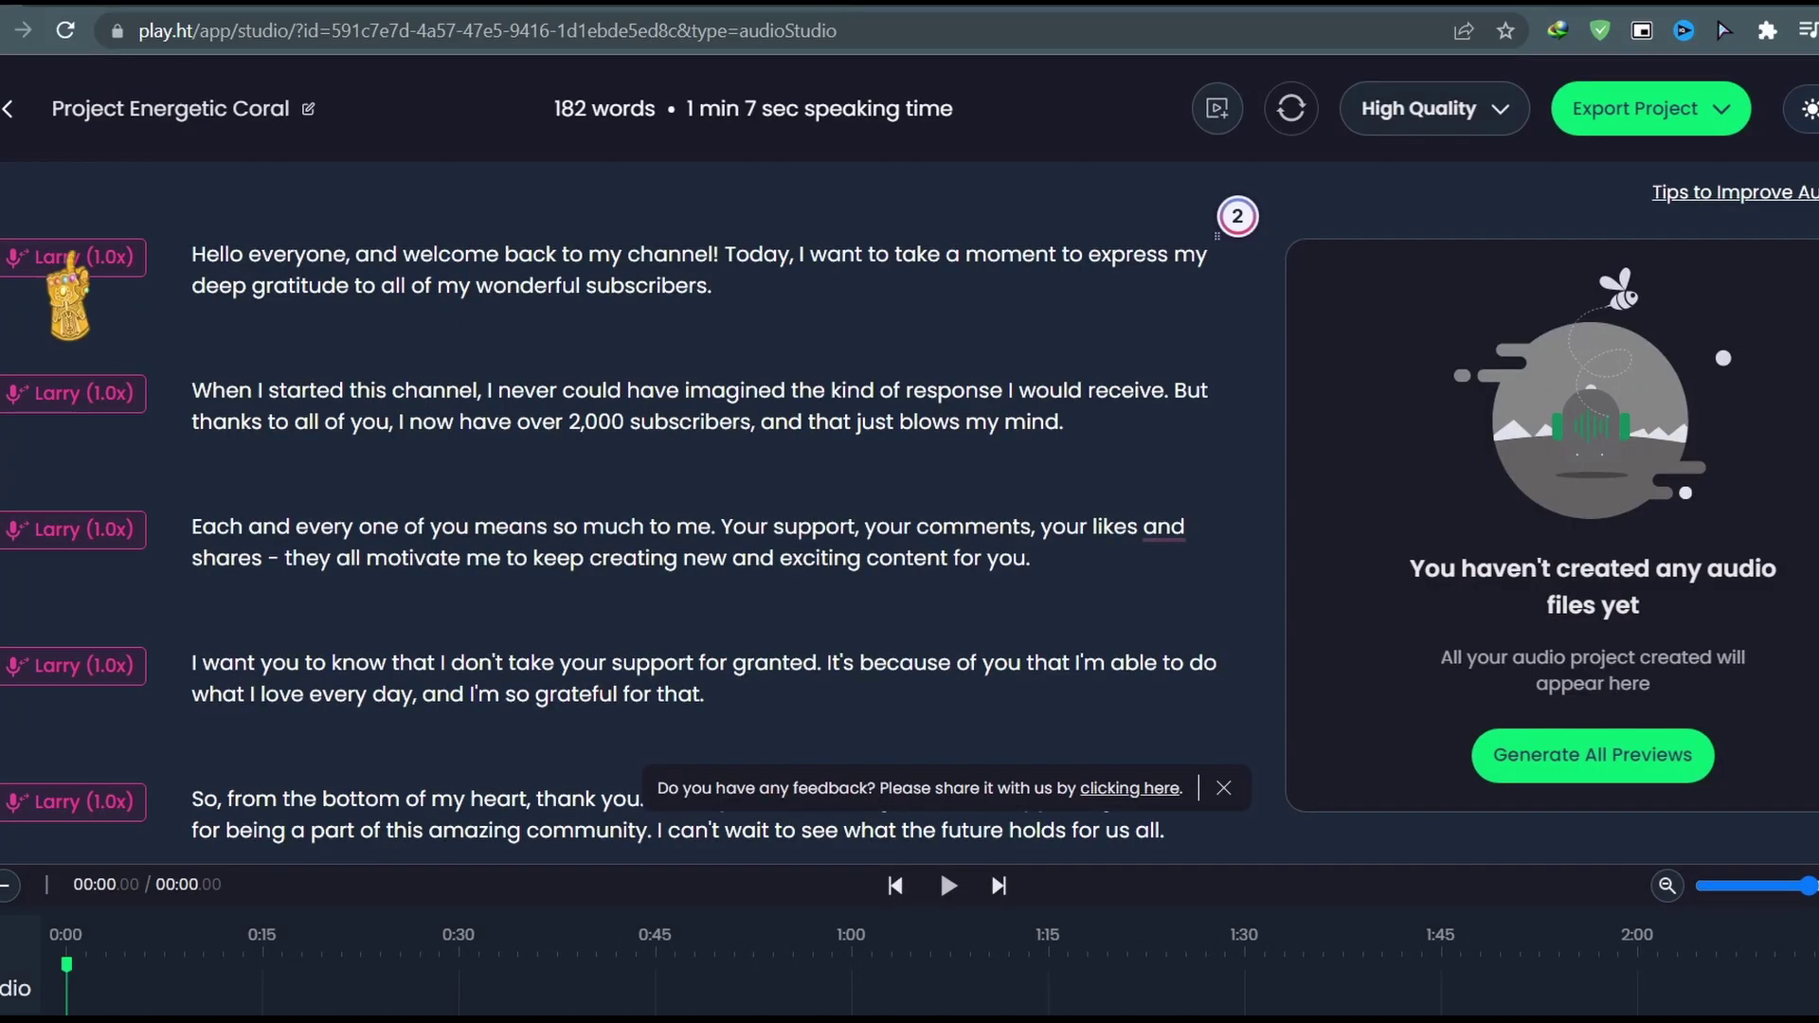
{"action": "left_click", "coordinate": [66, 257]}
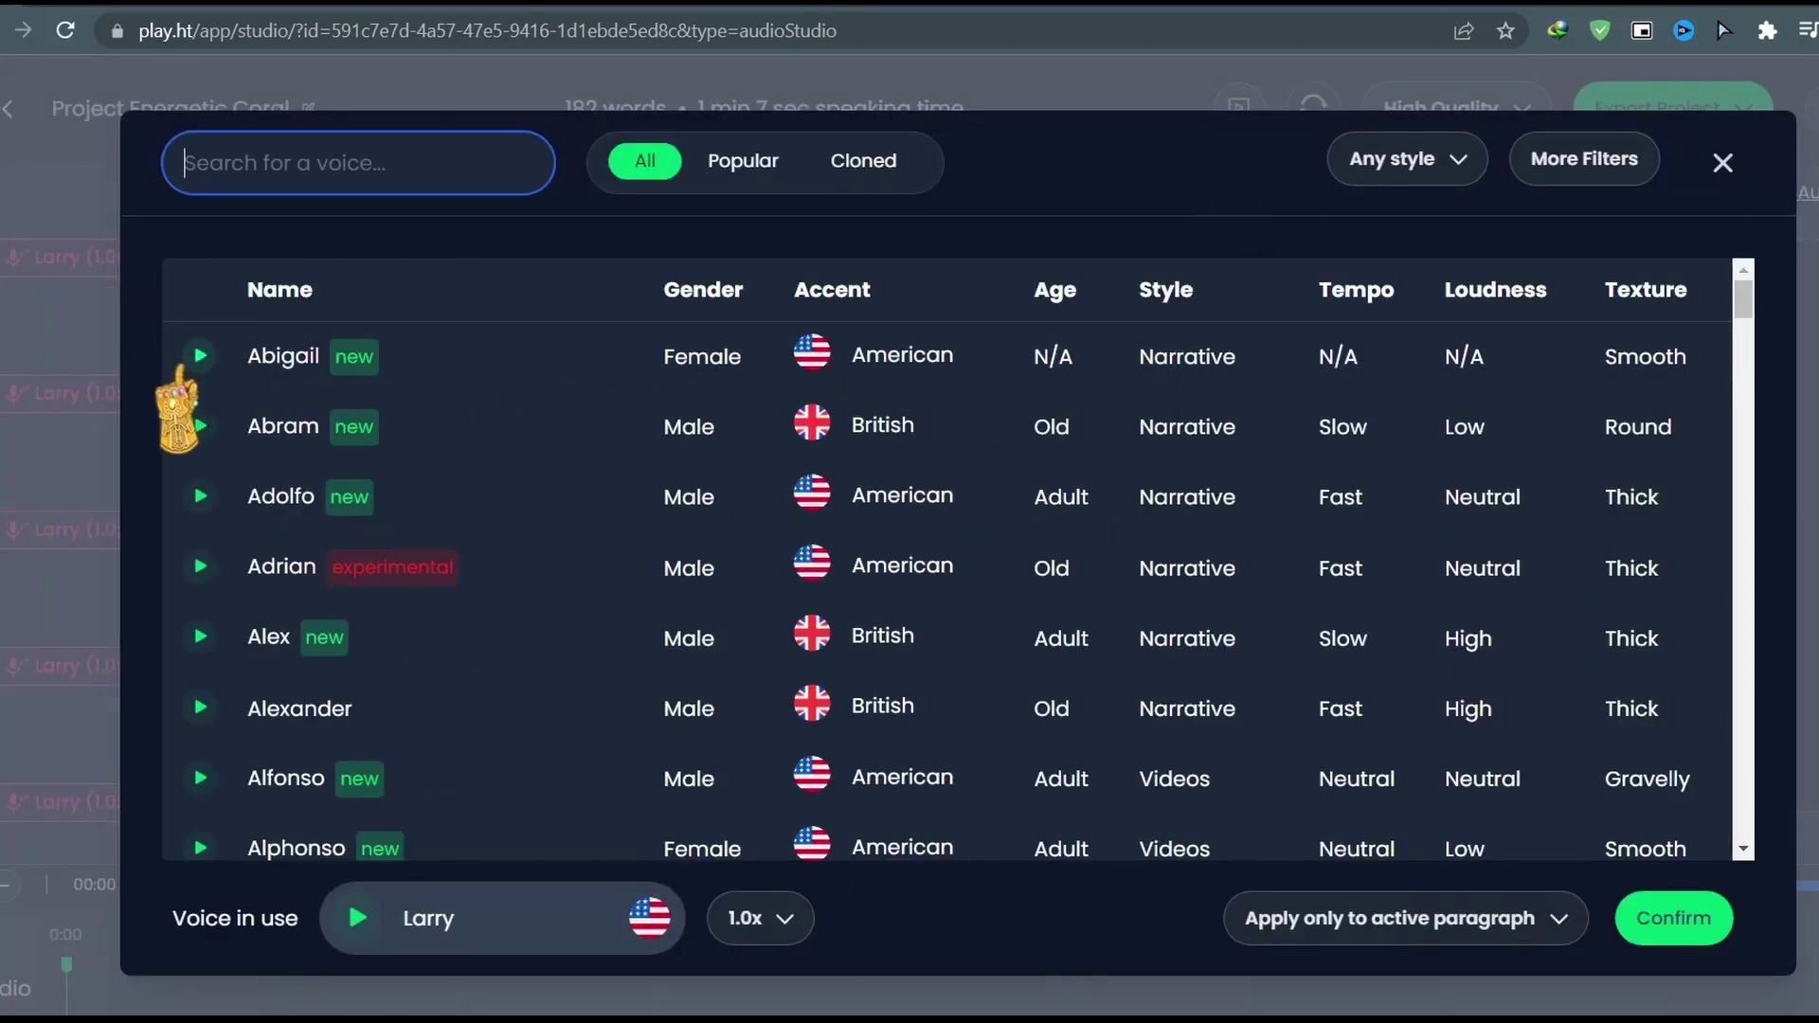
{"action": "type", "text": "larry"}
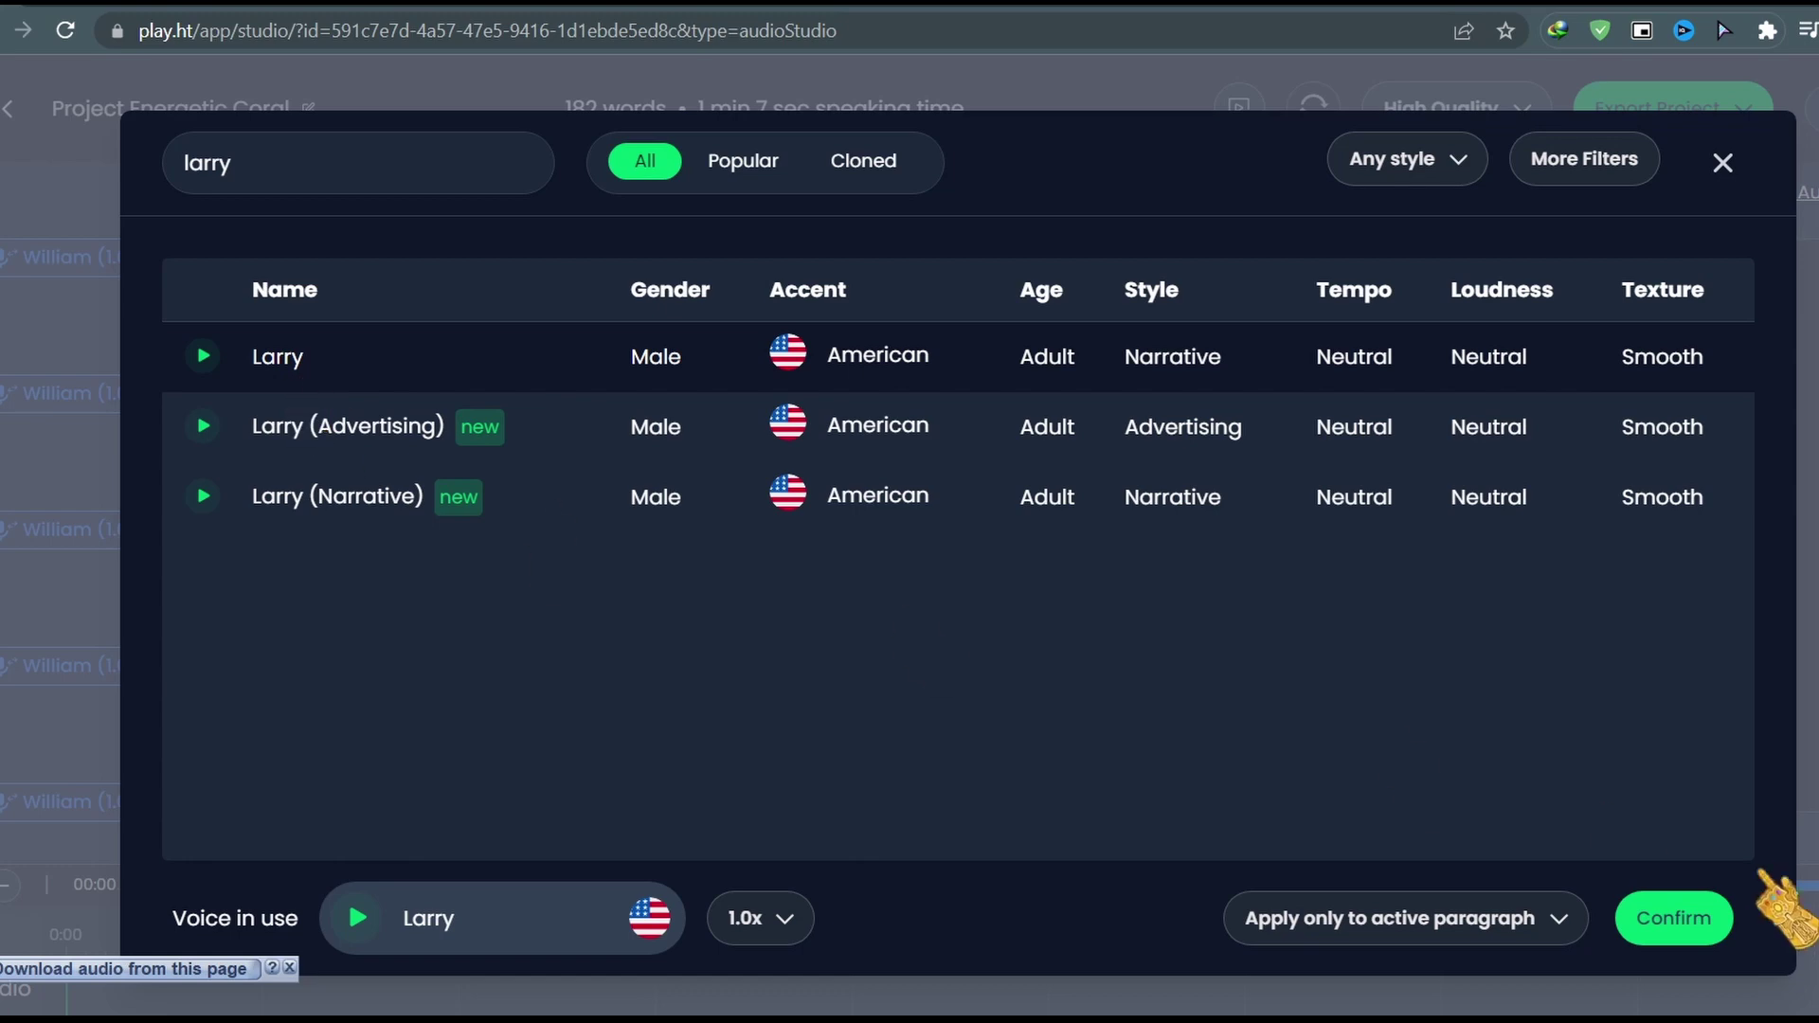
{"action": "left_click", "coordinate": [1674, 918]}
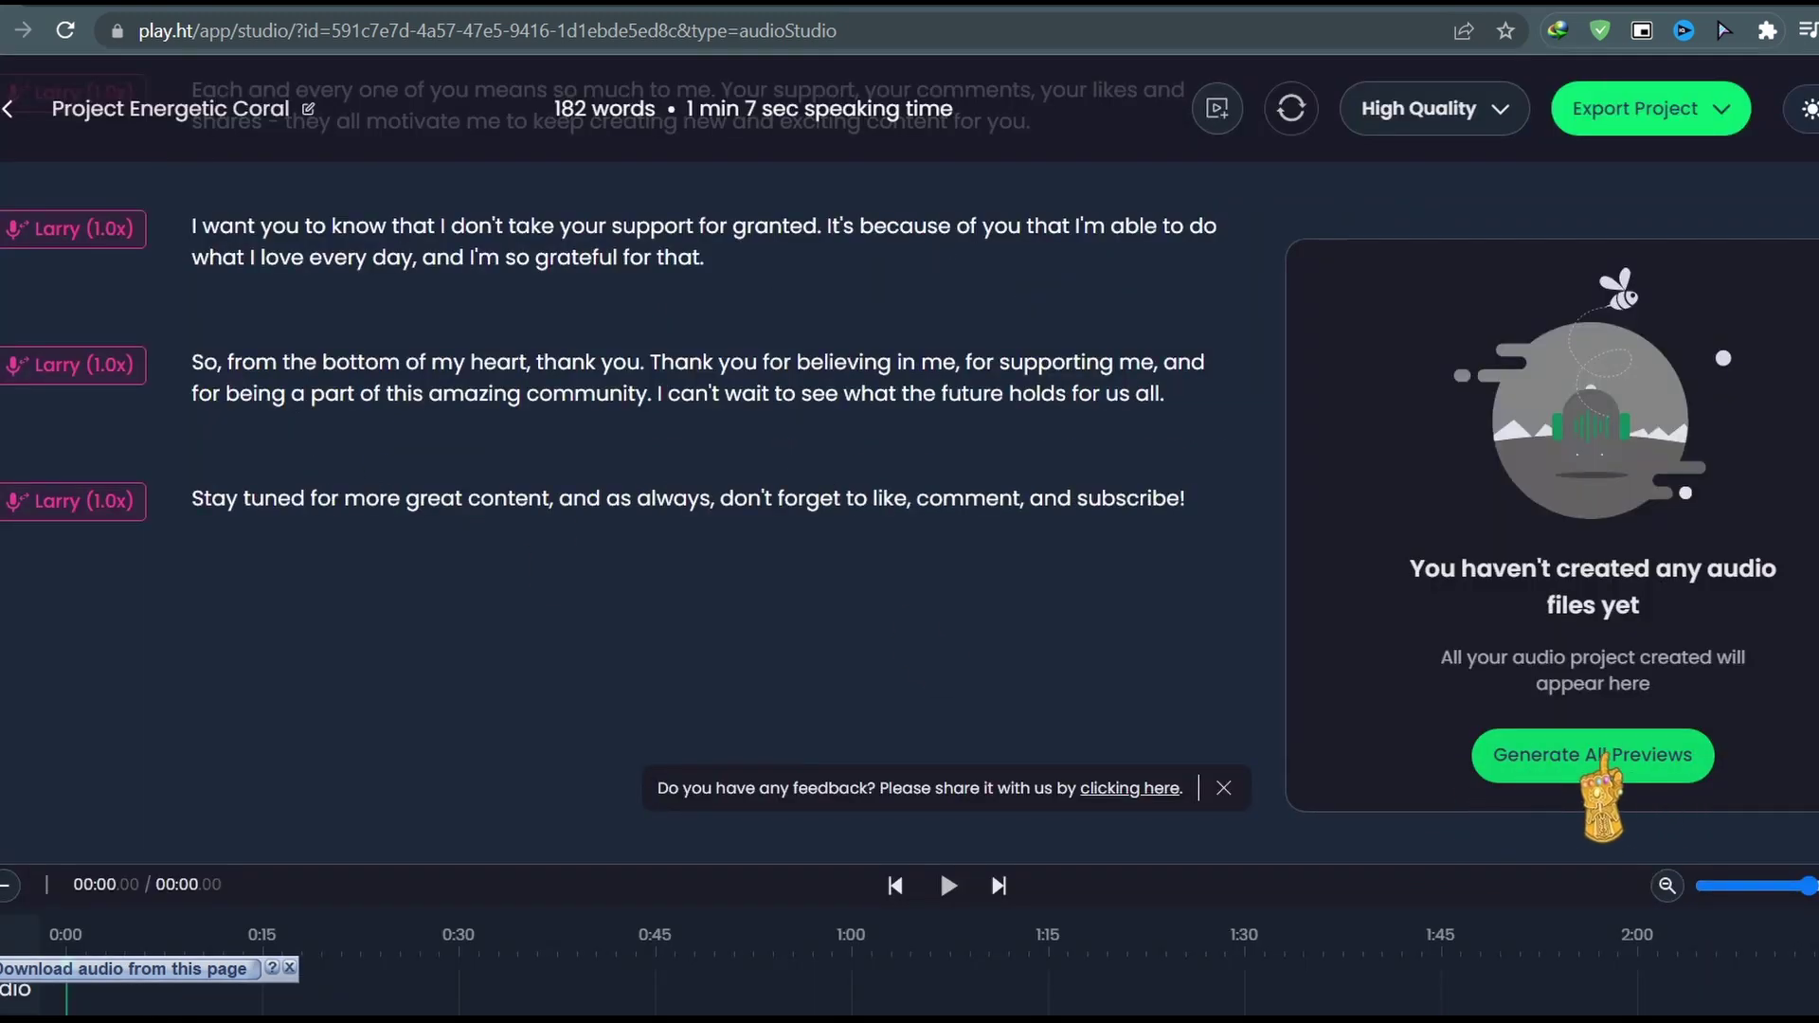
Step: Generate previews for all paragraphs and export the project as a single audio file
{"action": "left_click", "coordinate": [1591, 758]}
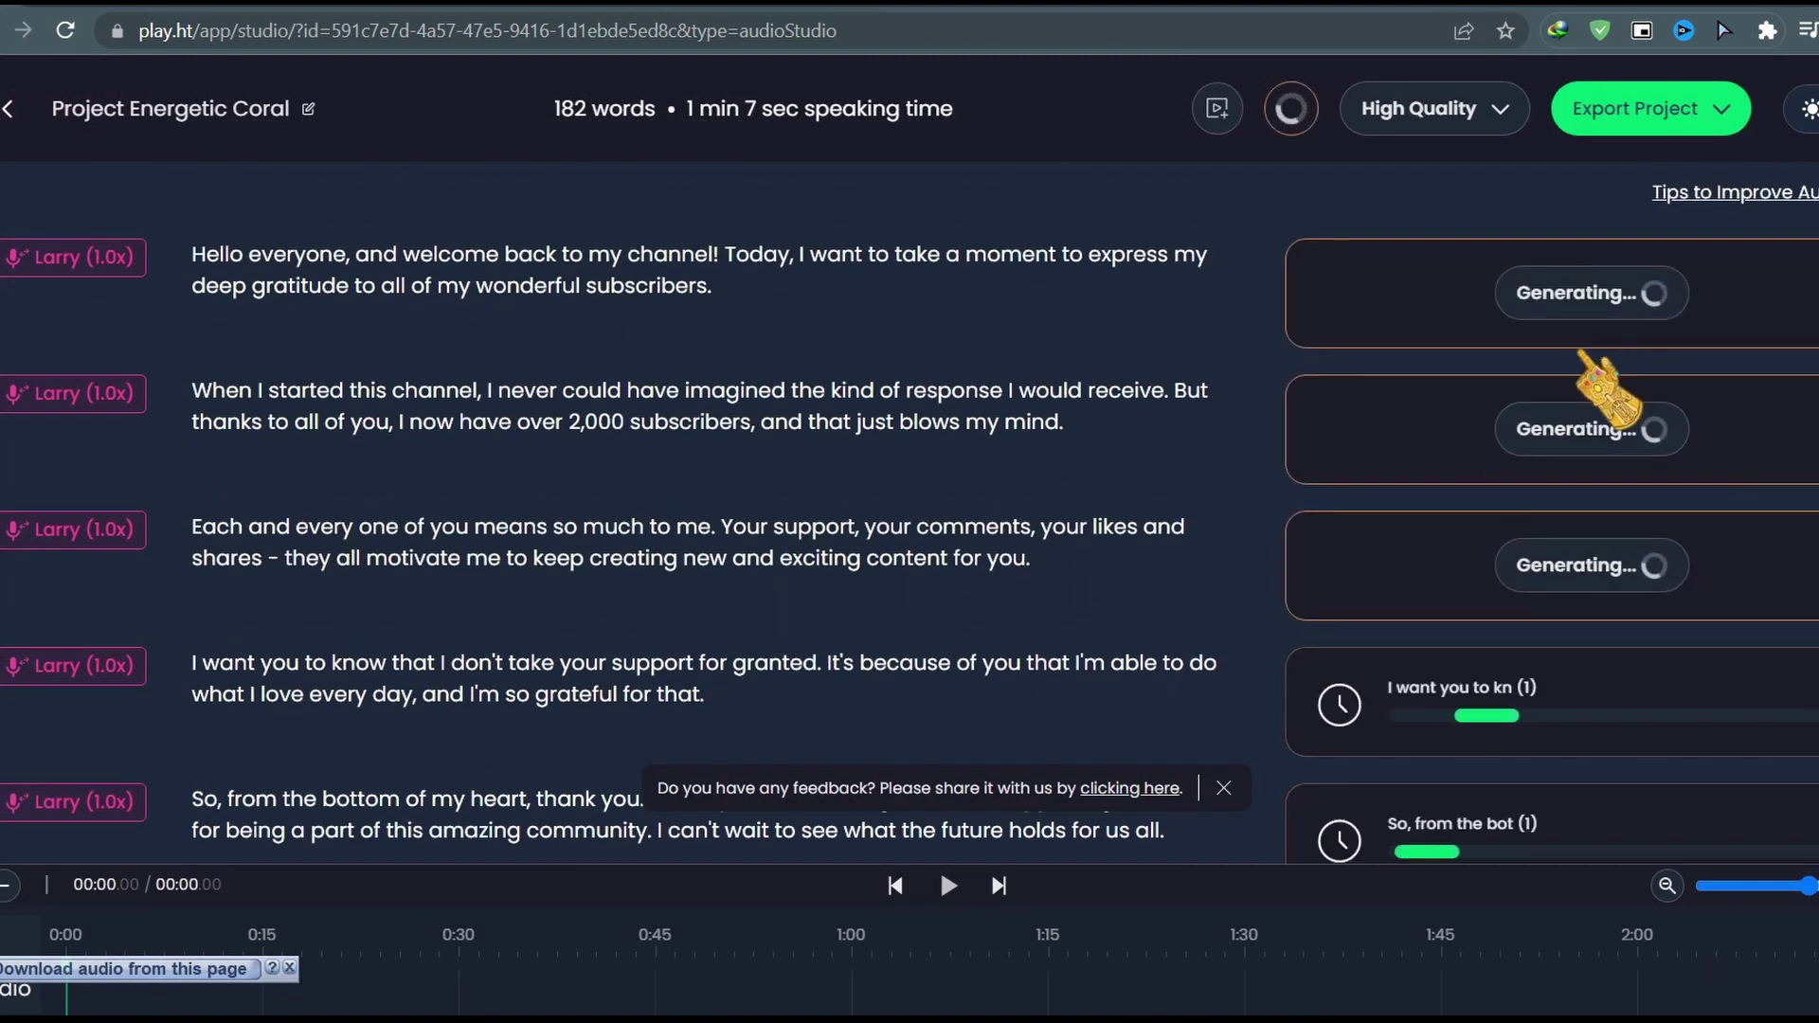
{"action": "left_click", "coordinate": [1650, 108]}
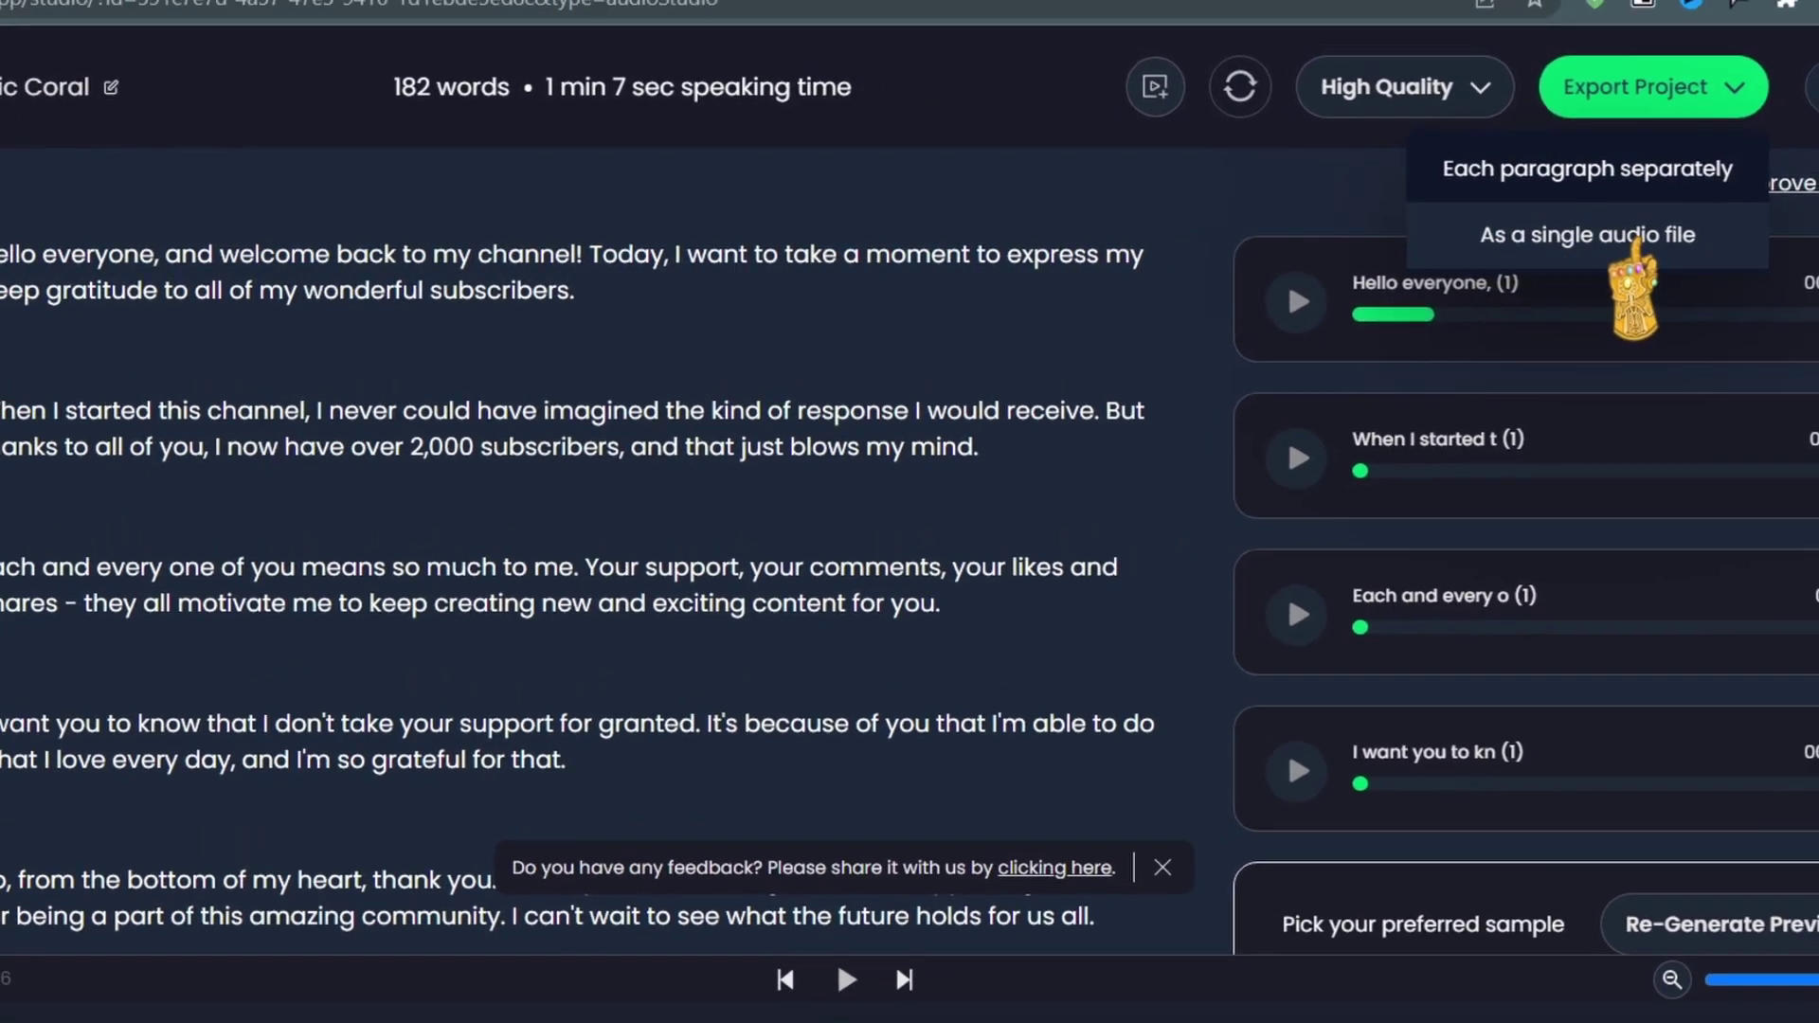
{"action": "left_click", "coordinate": [1636, 241]}
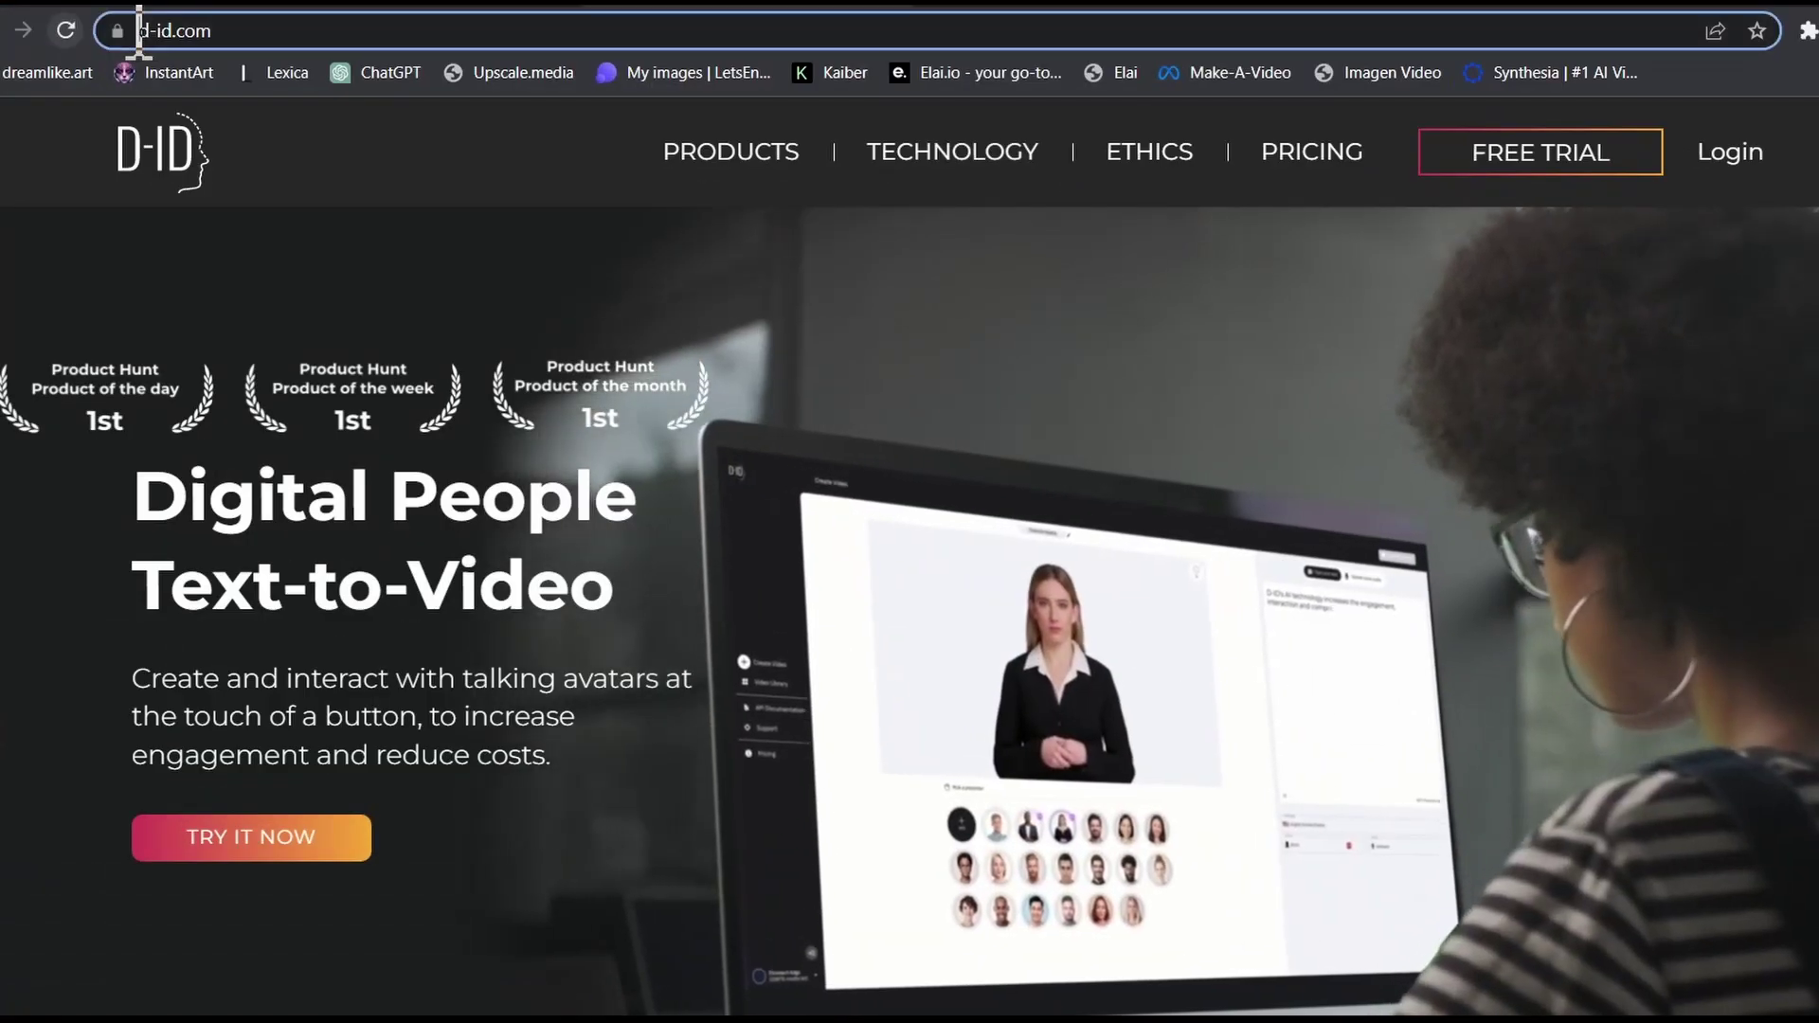
Step: Go to studio.d-id.com, create a new video, and add the long-haired sky-backdrop portrait as presenter
{"action": "left_click", "coordinate": [180, 31]}
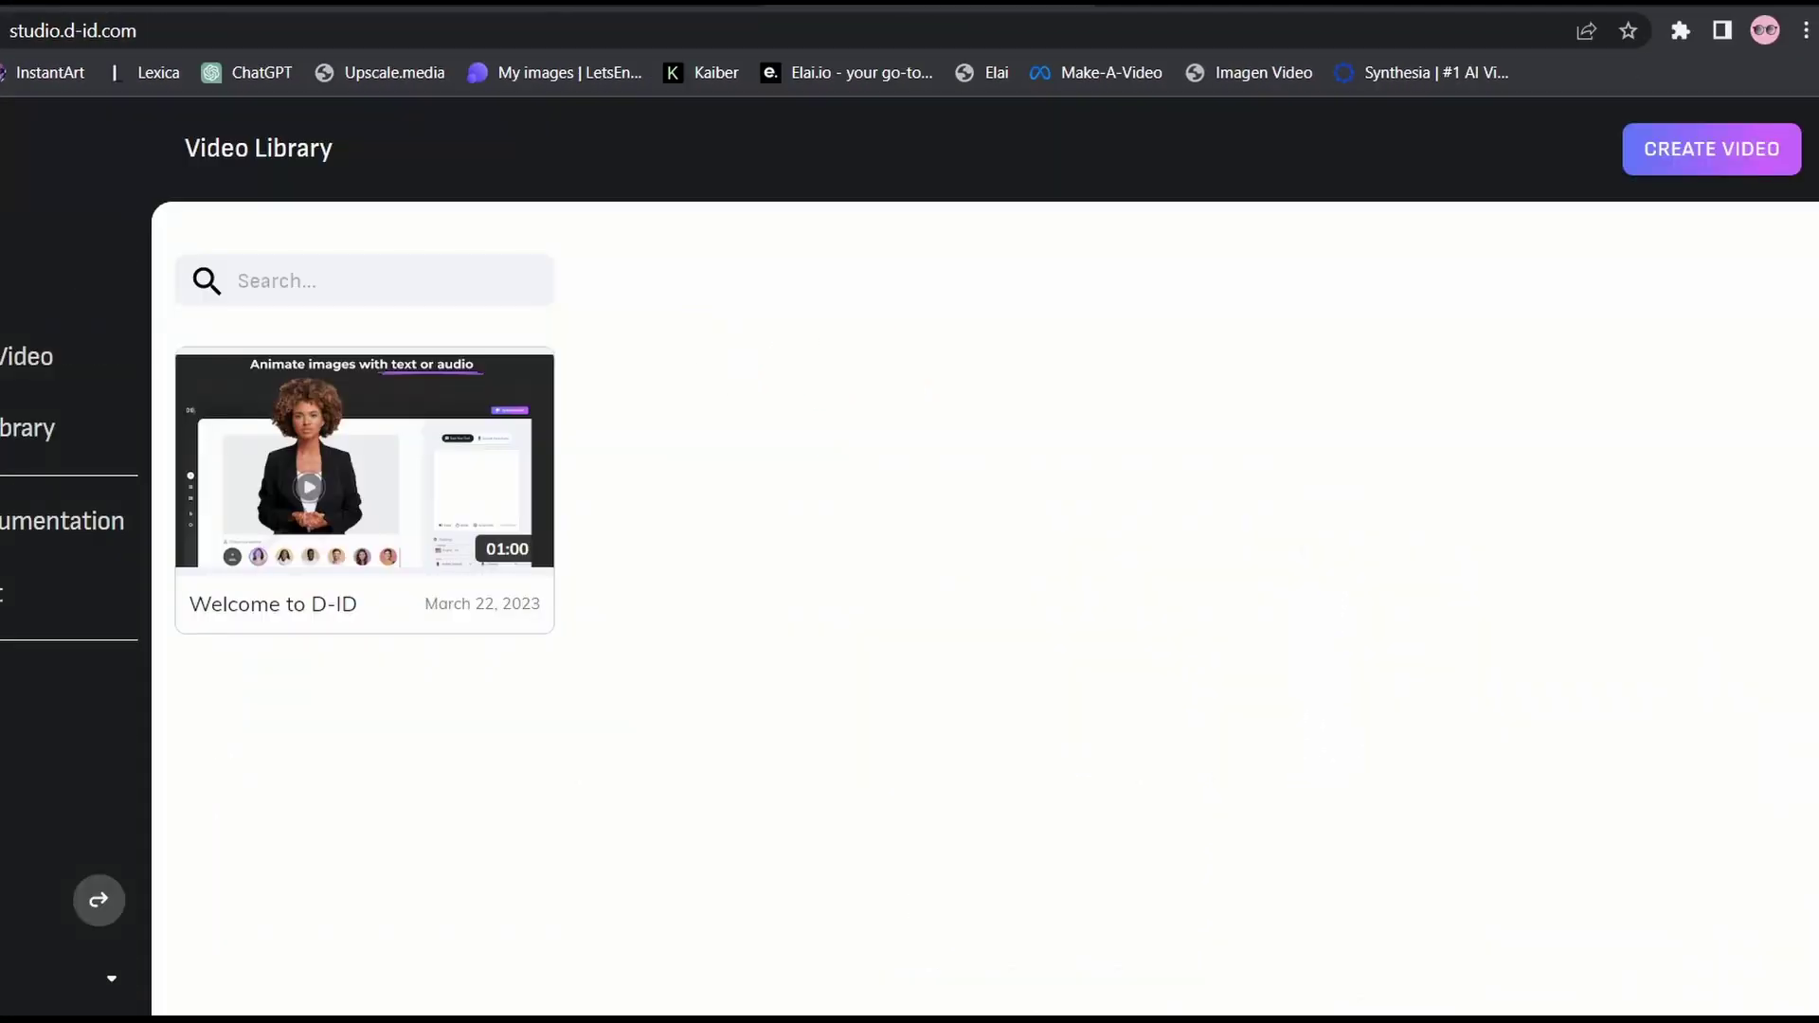
{"action": "left_click", "coordinate": [3, 402]}
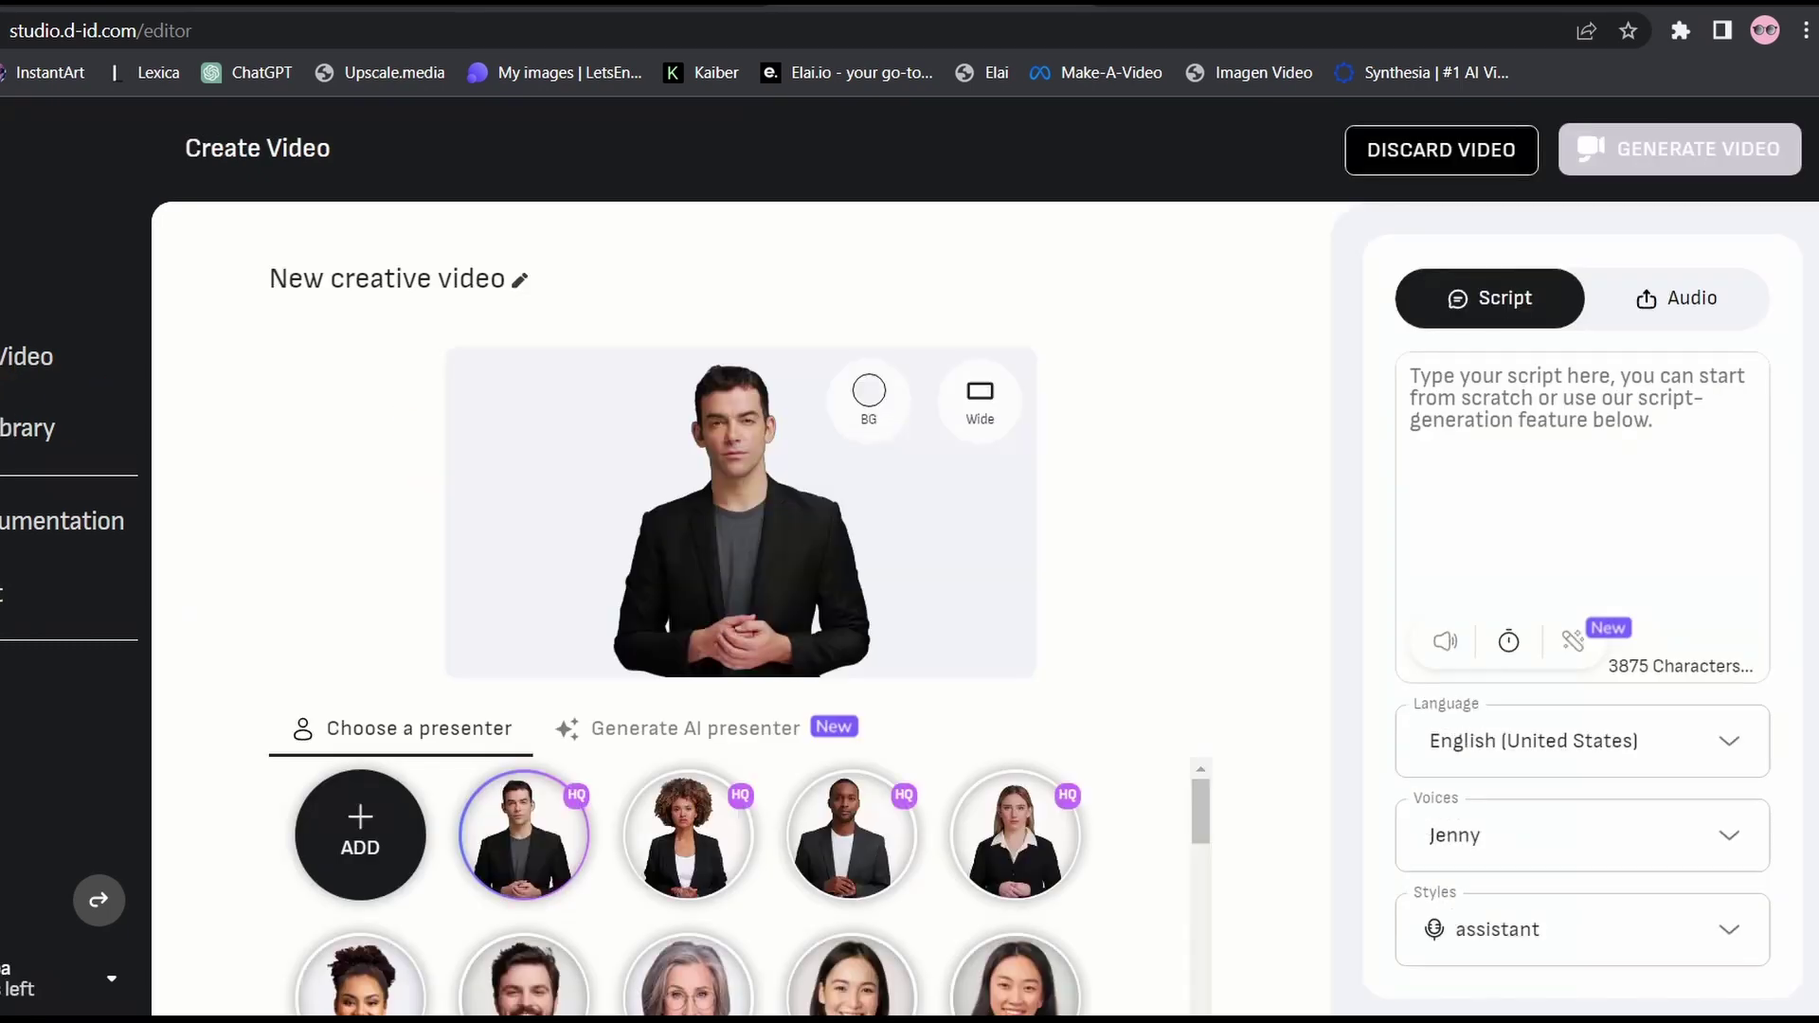
{"action": "mouse_move", "coordinate": [341, 838]}
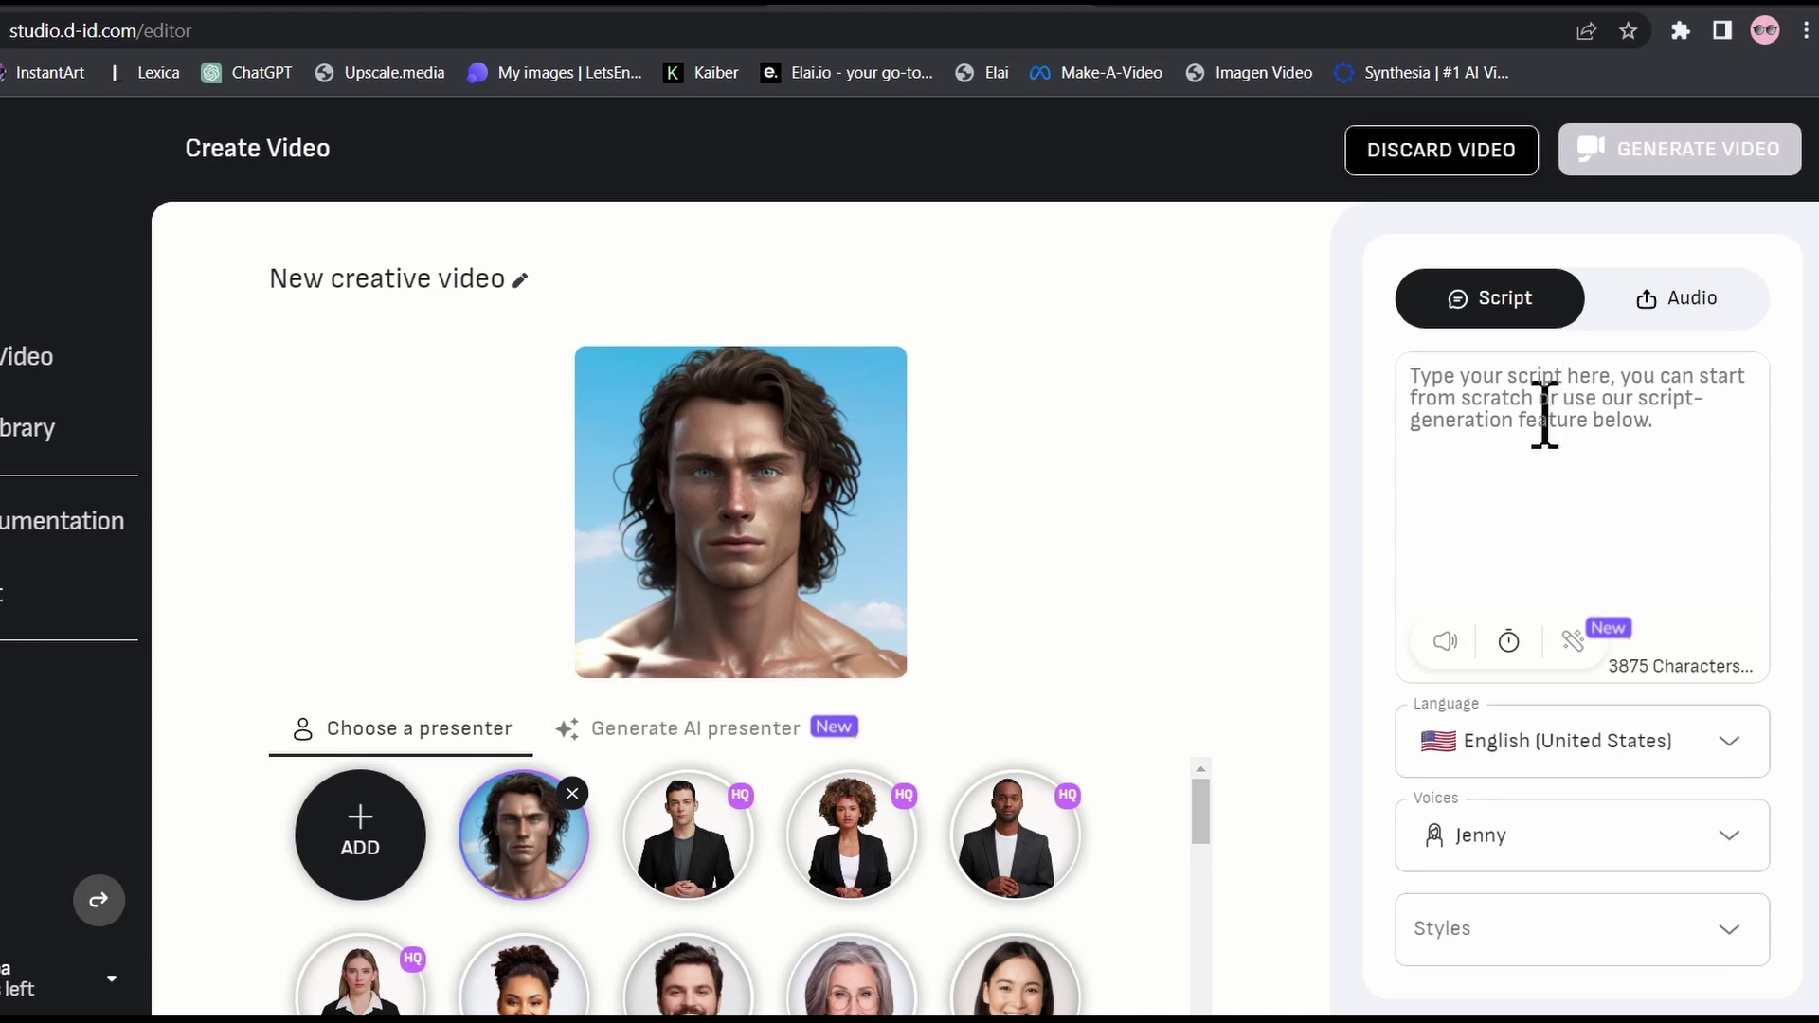
Step: Set the portrait presenter's voice to the uploaded Play.ht MP3 instead of a typed script
{"action": "left_click", "coordinate": [1730, 299]}
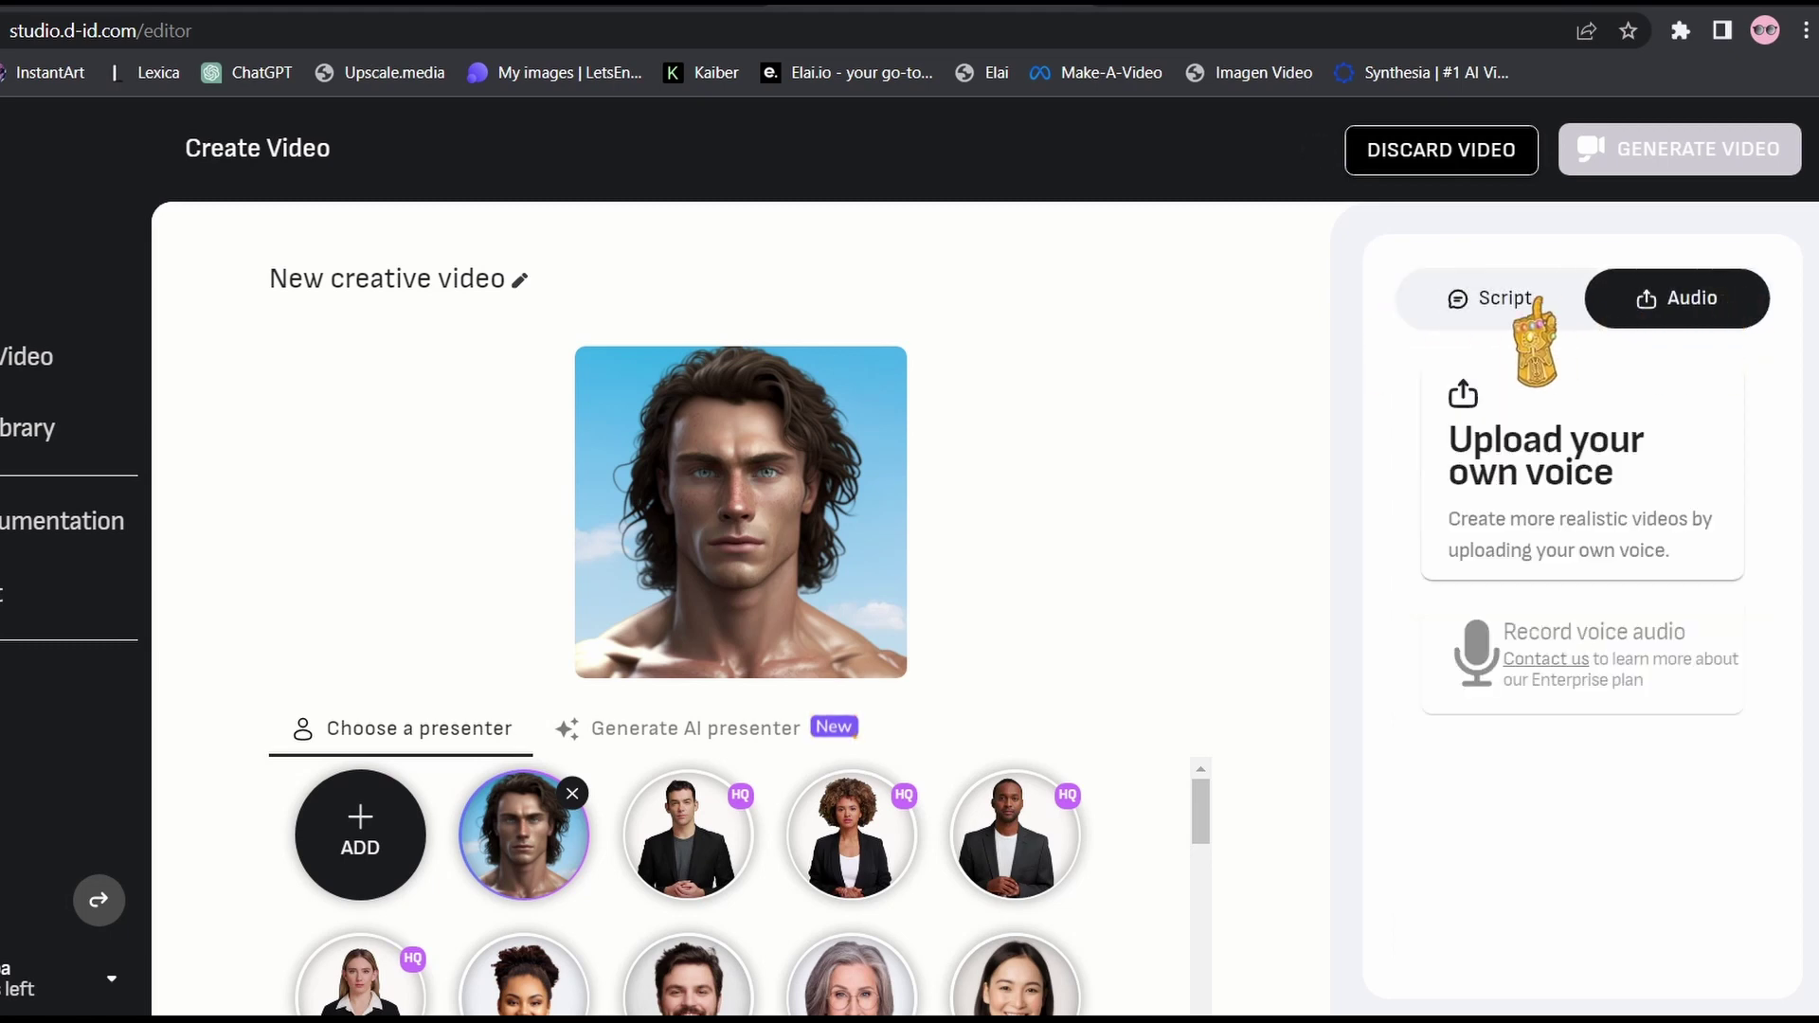
{"action": "left_click", "coordinate": [1504, 300]}
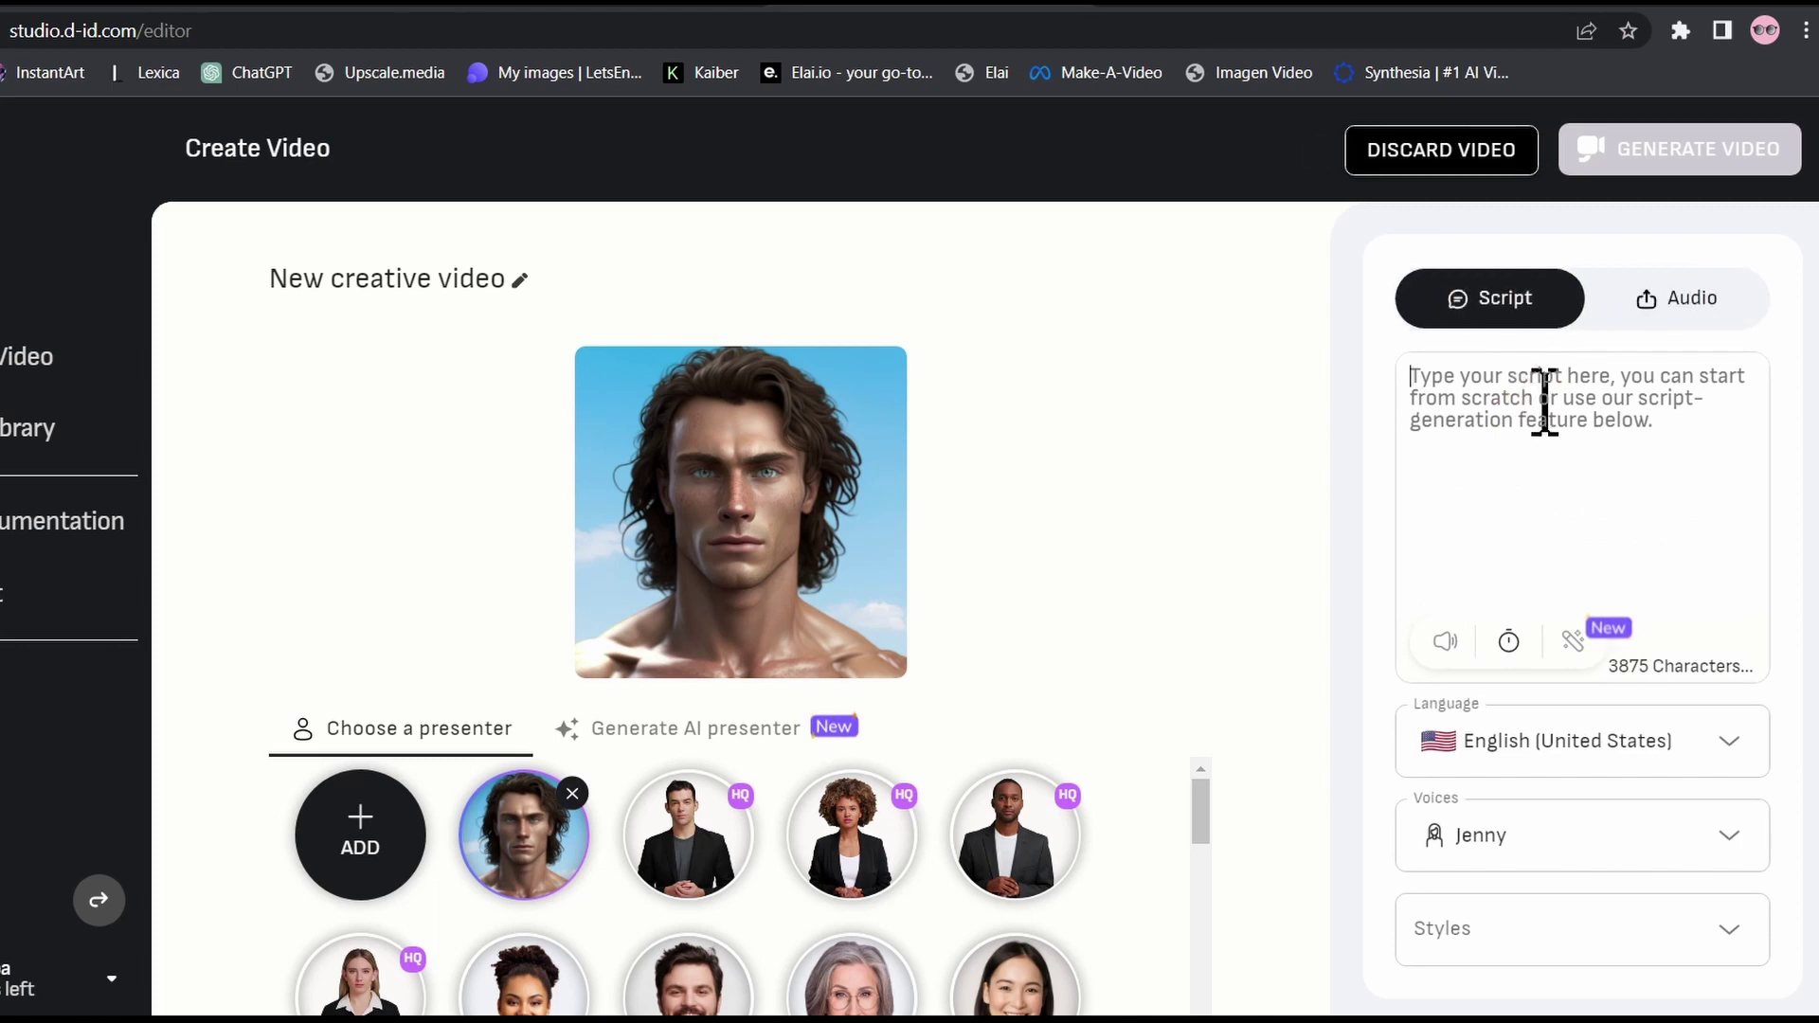
{"action": "type", "text": "He"}
{"action": "left_click", "coordinate": [1676, 299]}
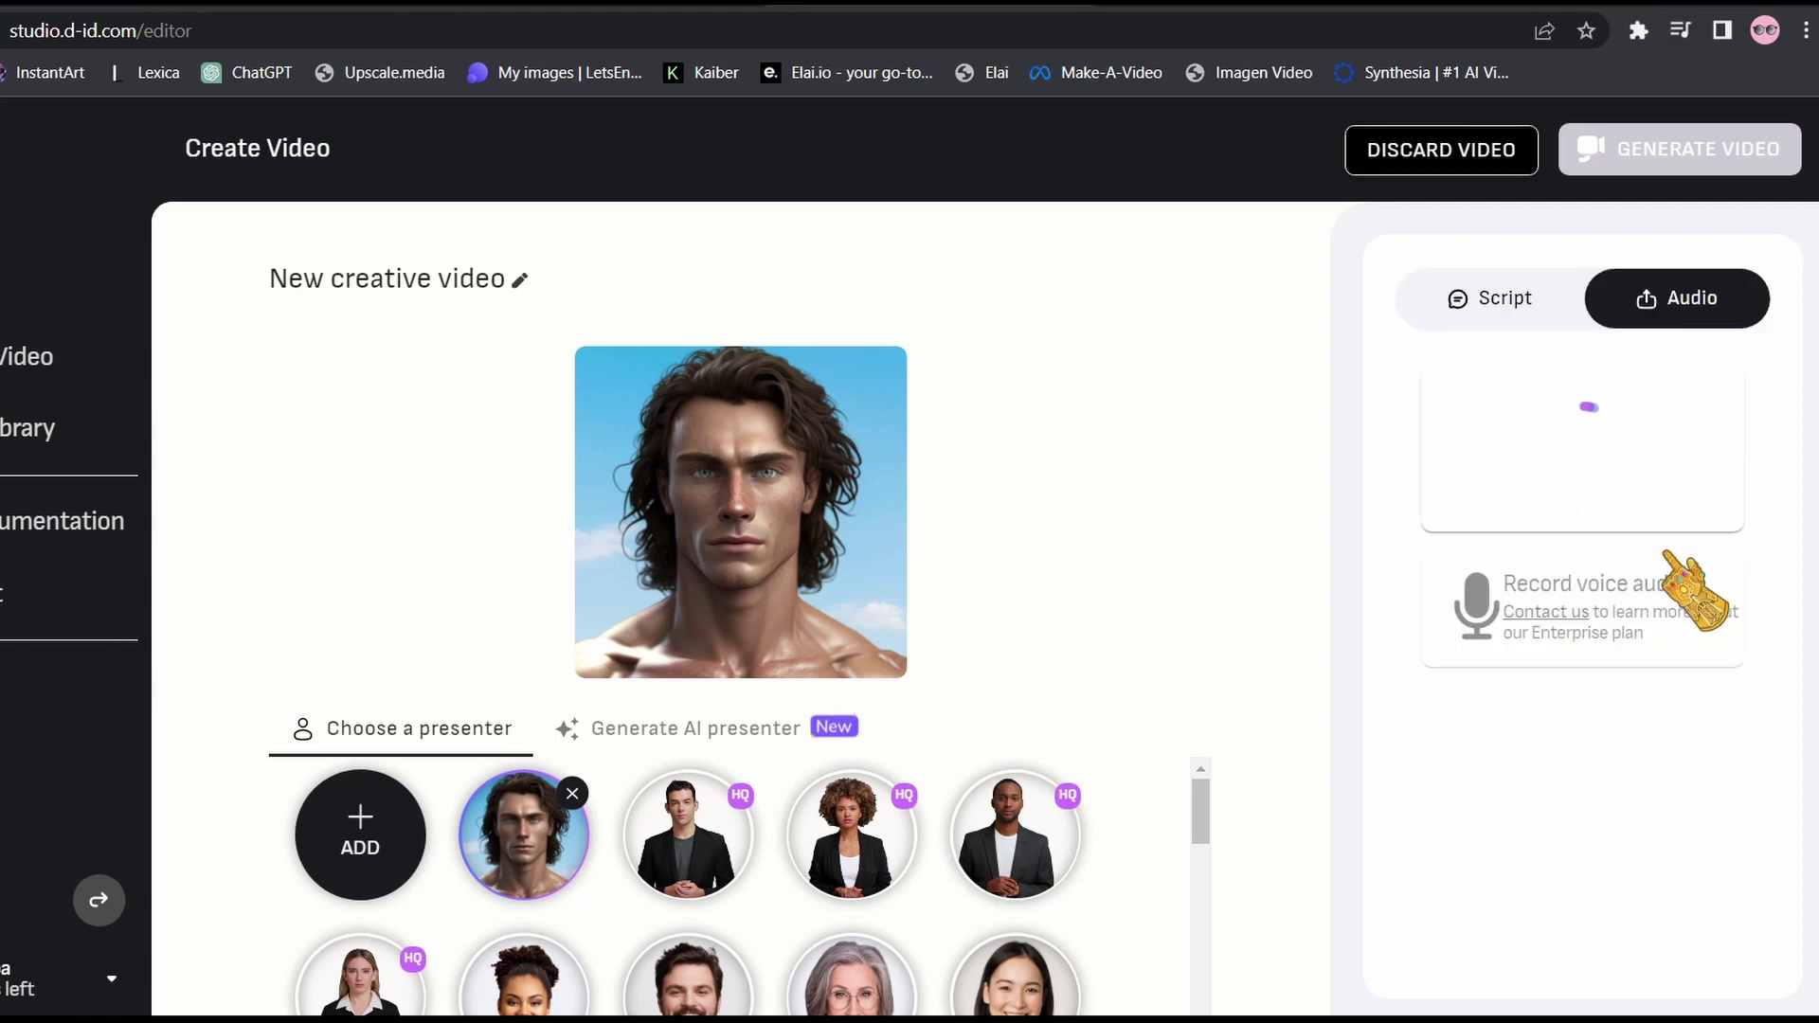
Step: Preview the voiceover, then generate the talking-portrait video and confirm
{"action": "left_click", "coordinate": [1596, 615]}
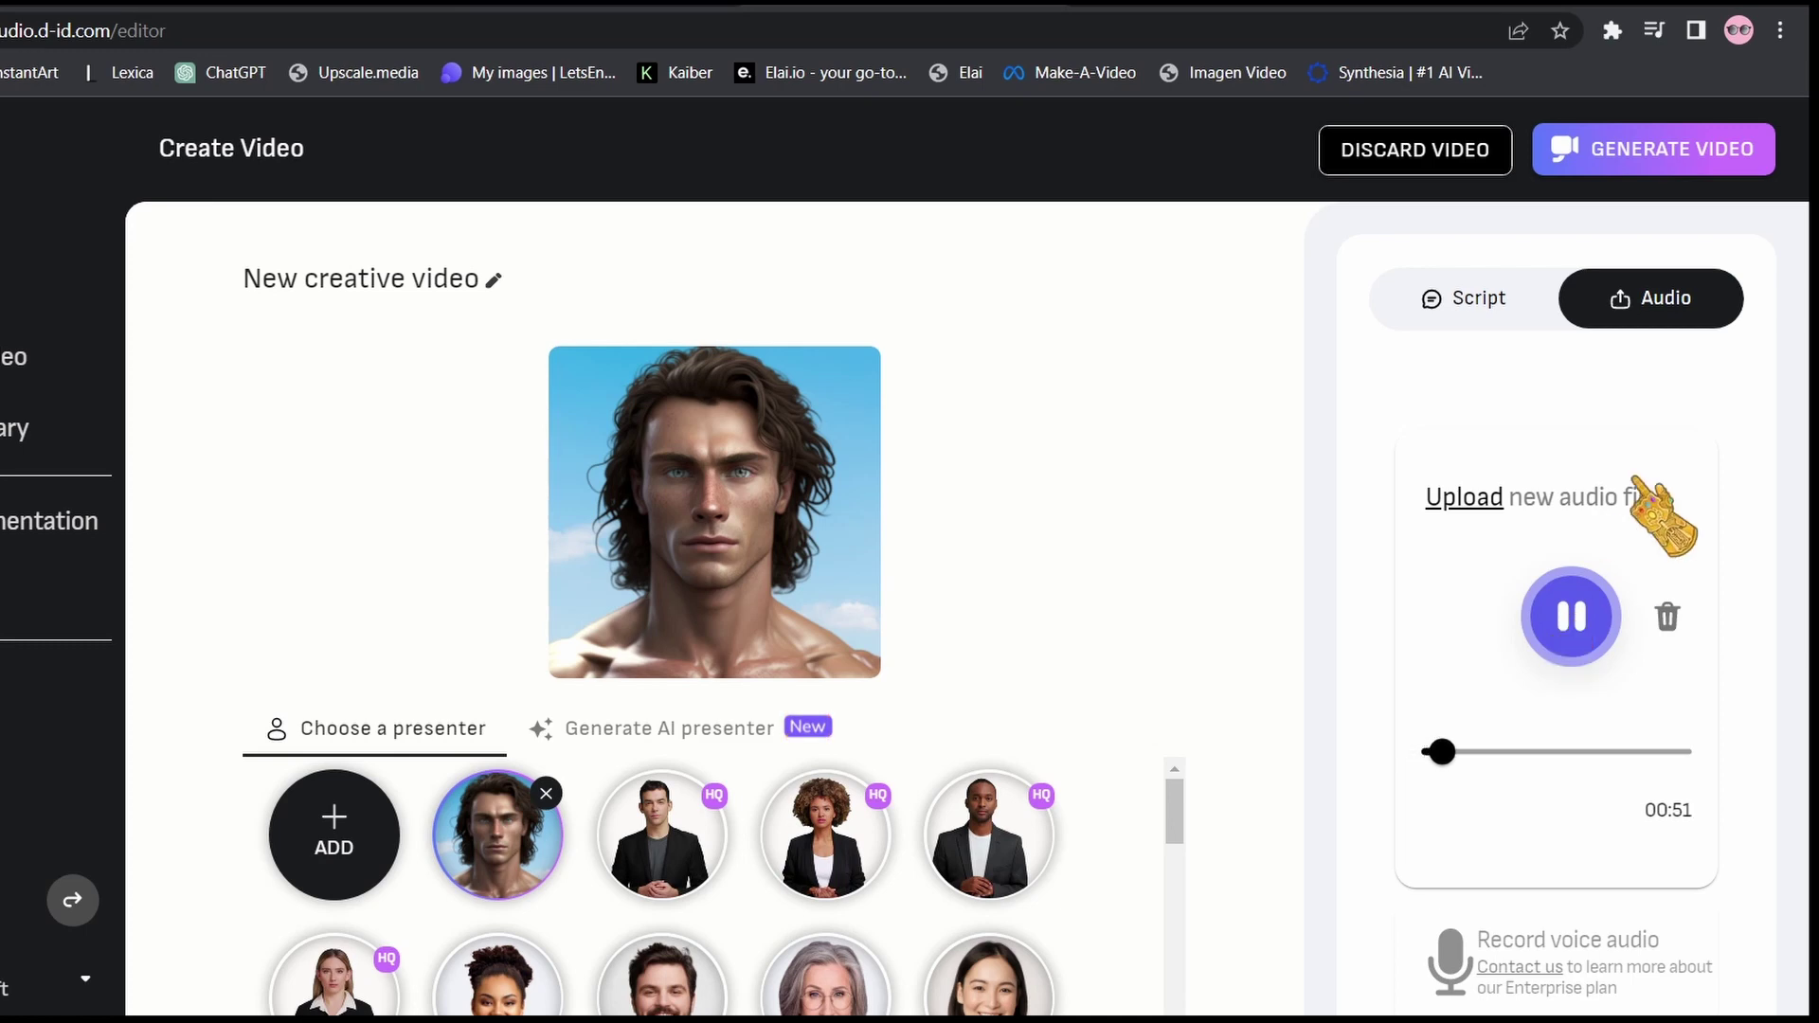
{"action": "left_click", "coordinate": [1594, 616]}
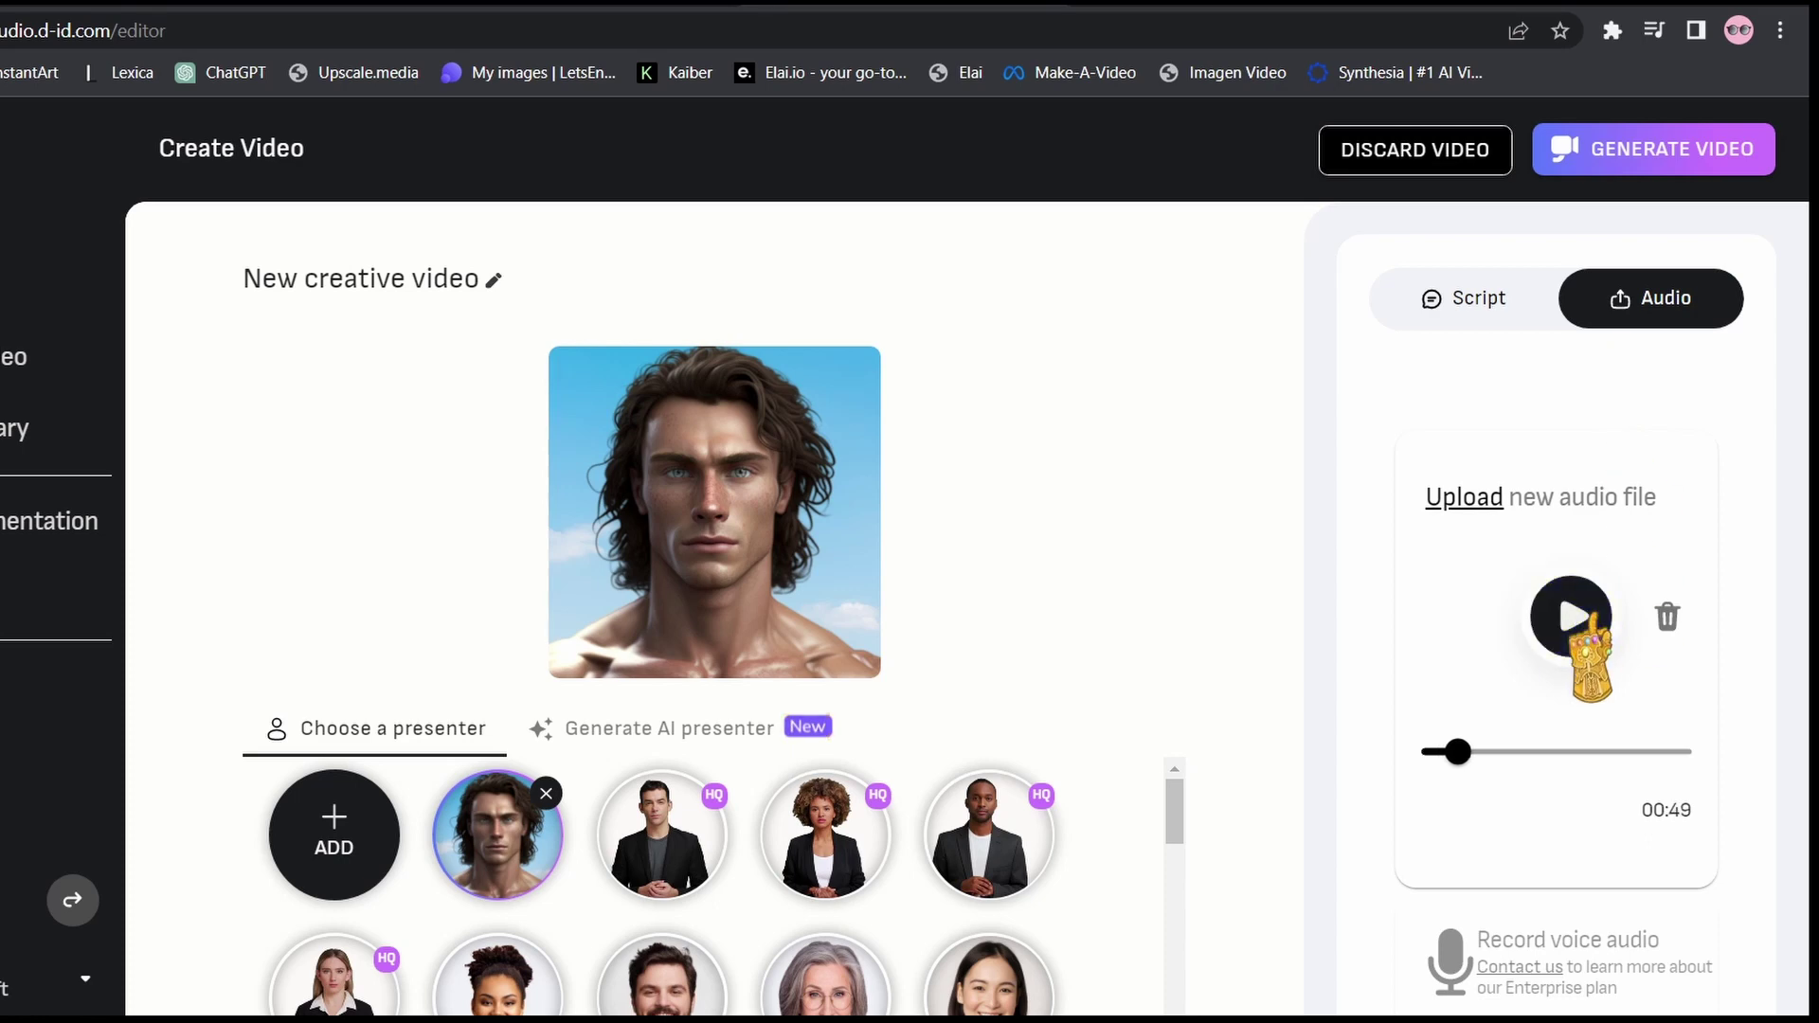
{"action": "left_click", "coordinate": [1695, 150]}
{"action": "left_click", "coordinate": [957, 934]}
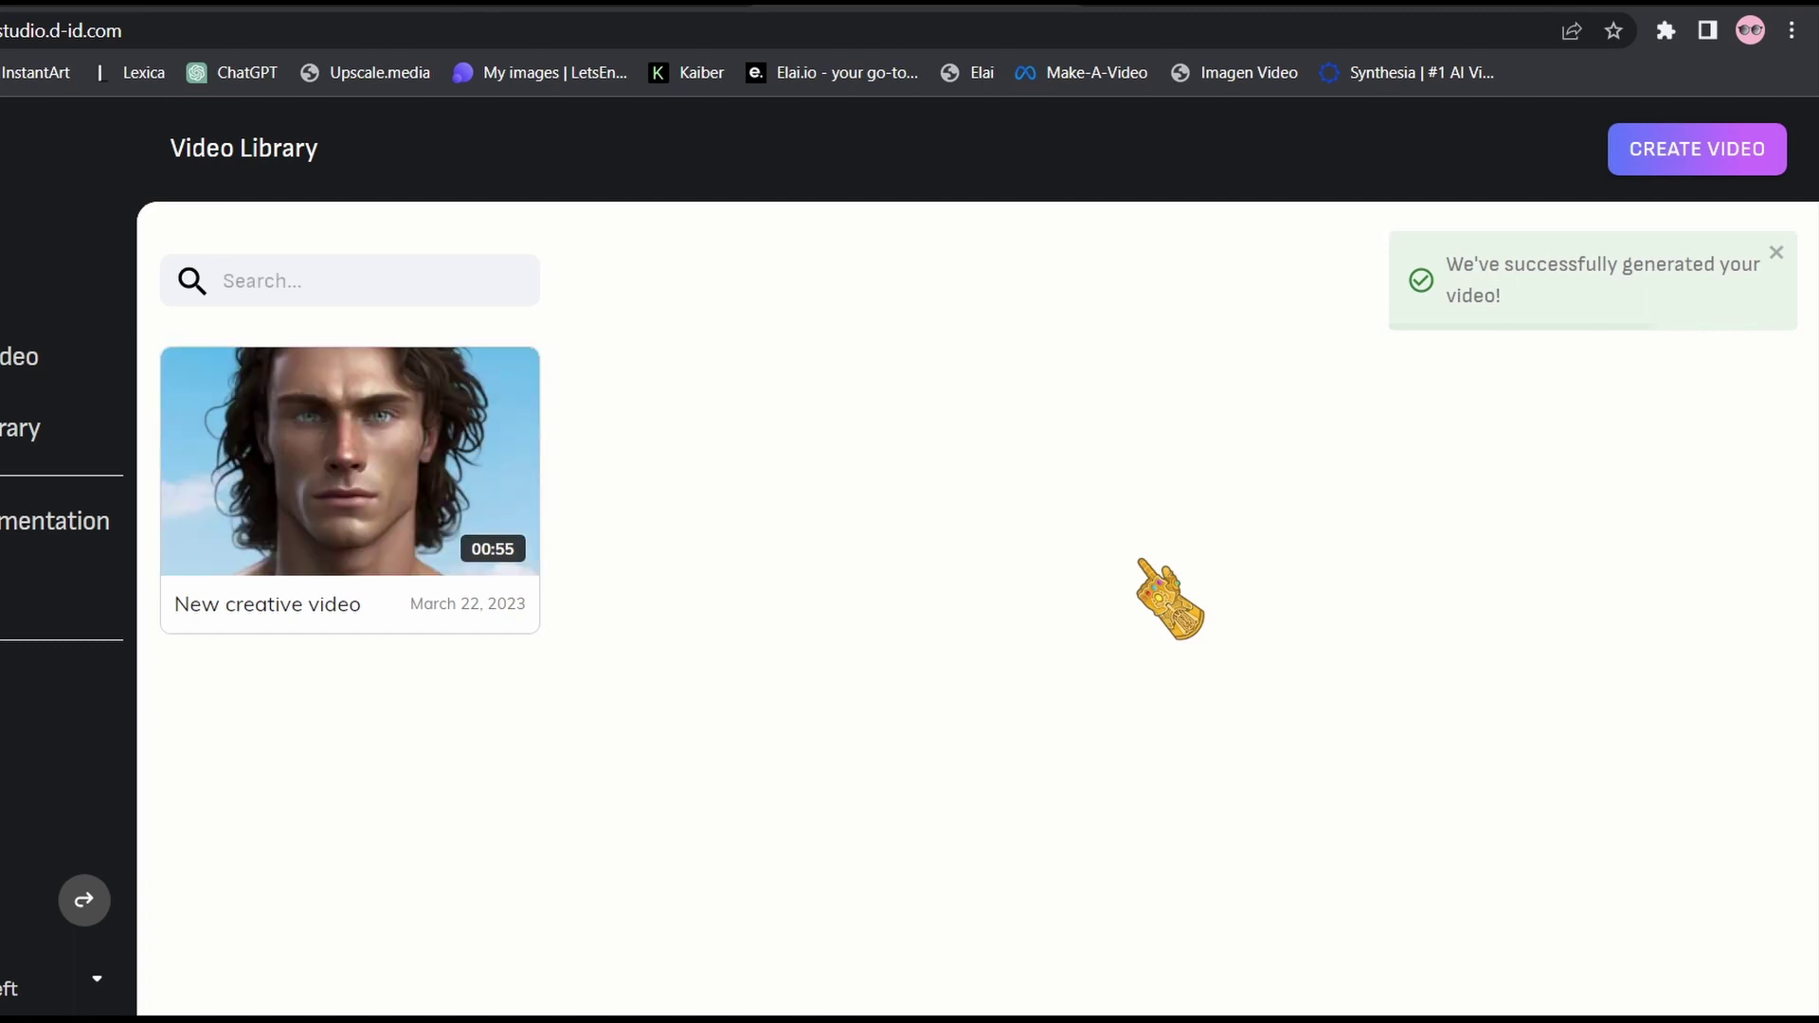
Step: Open 'New creative video' (0:55) from the Video Library to play it
{"action": "left_click", "coordinate": [474, 455]}
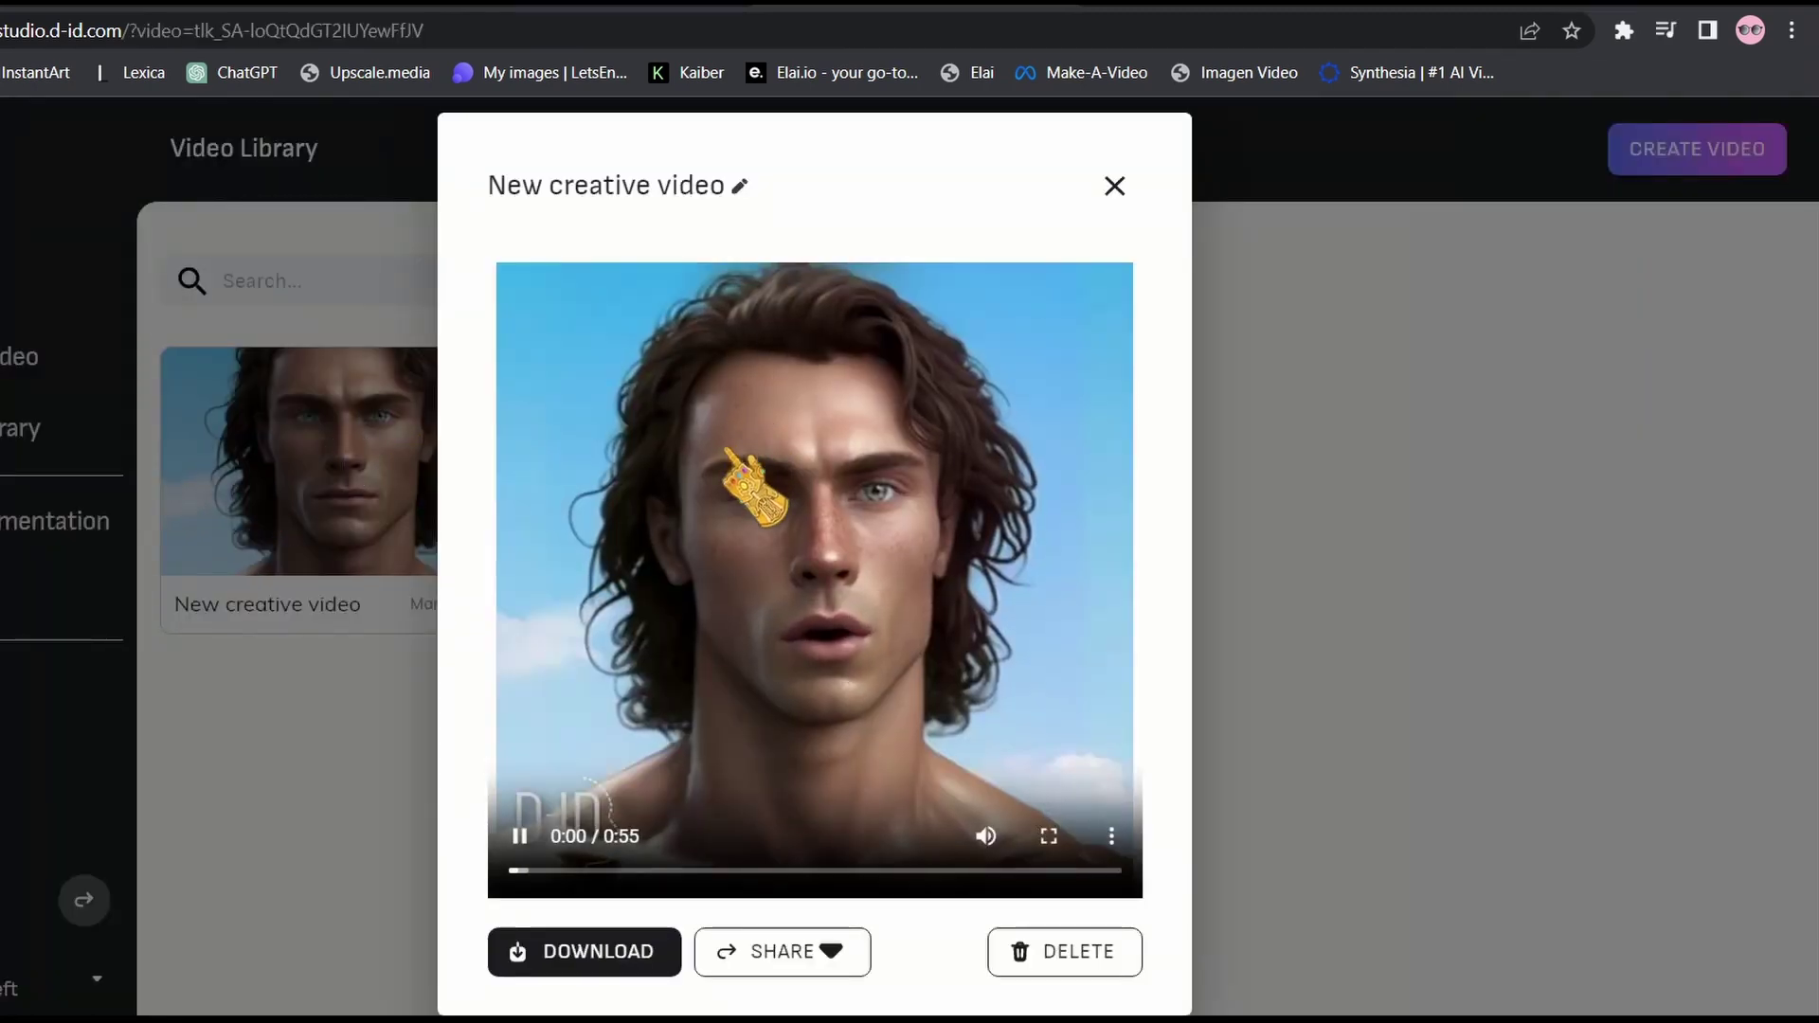